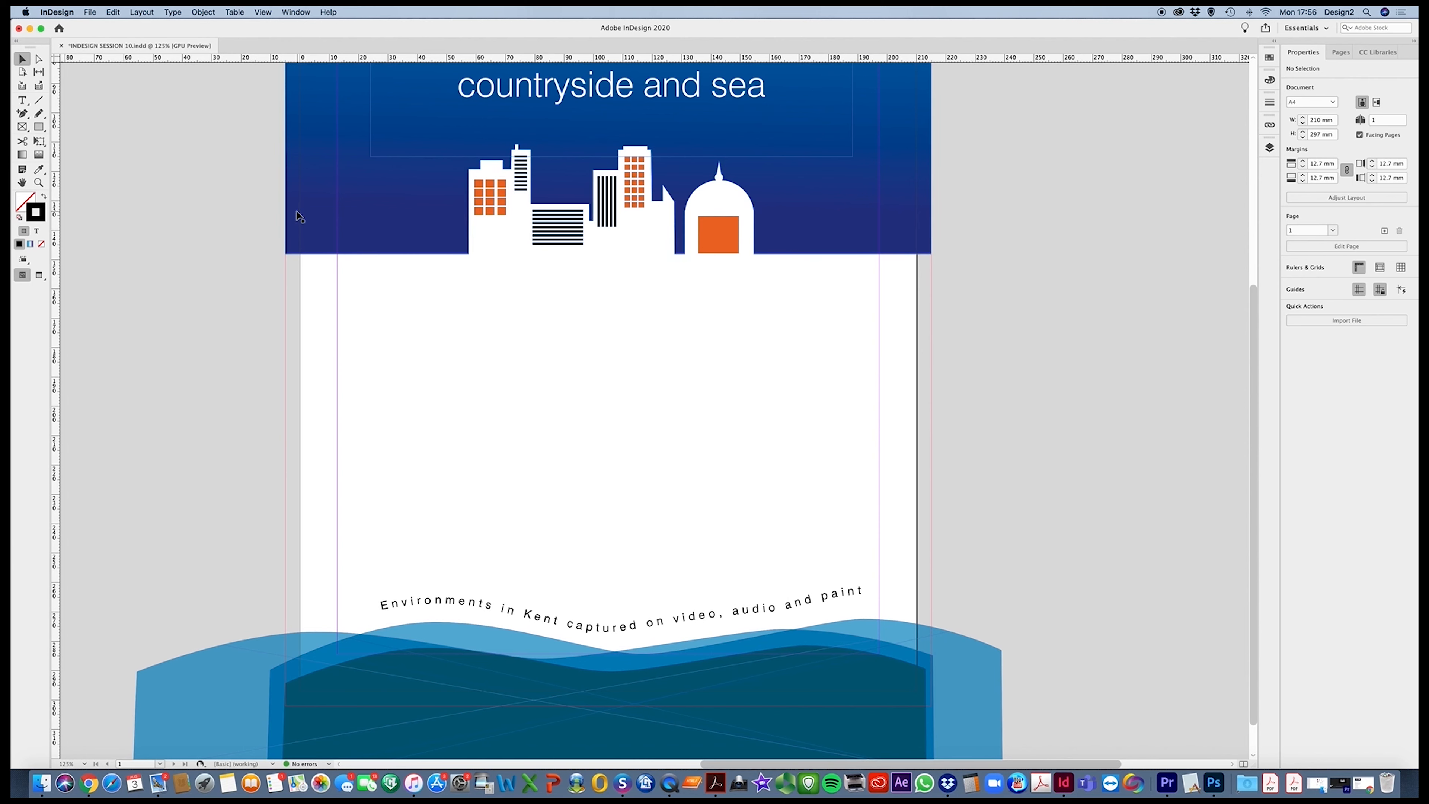
# Draw a text frame about 185 mm wide and 103 mm high between the side margins, from below the skyline to above the curved text
pyautogui.click(22, 100)
pyautogui.moveTo(337, 266); pyautogui.dragTo(877, 569)
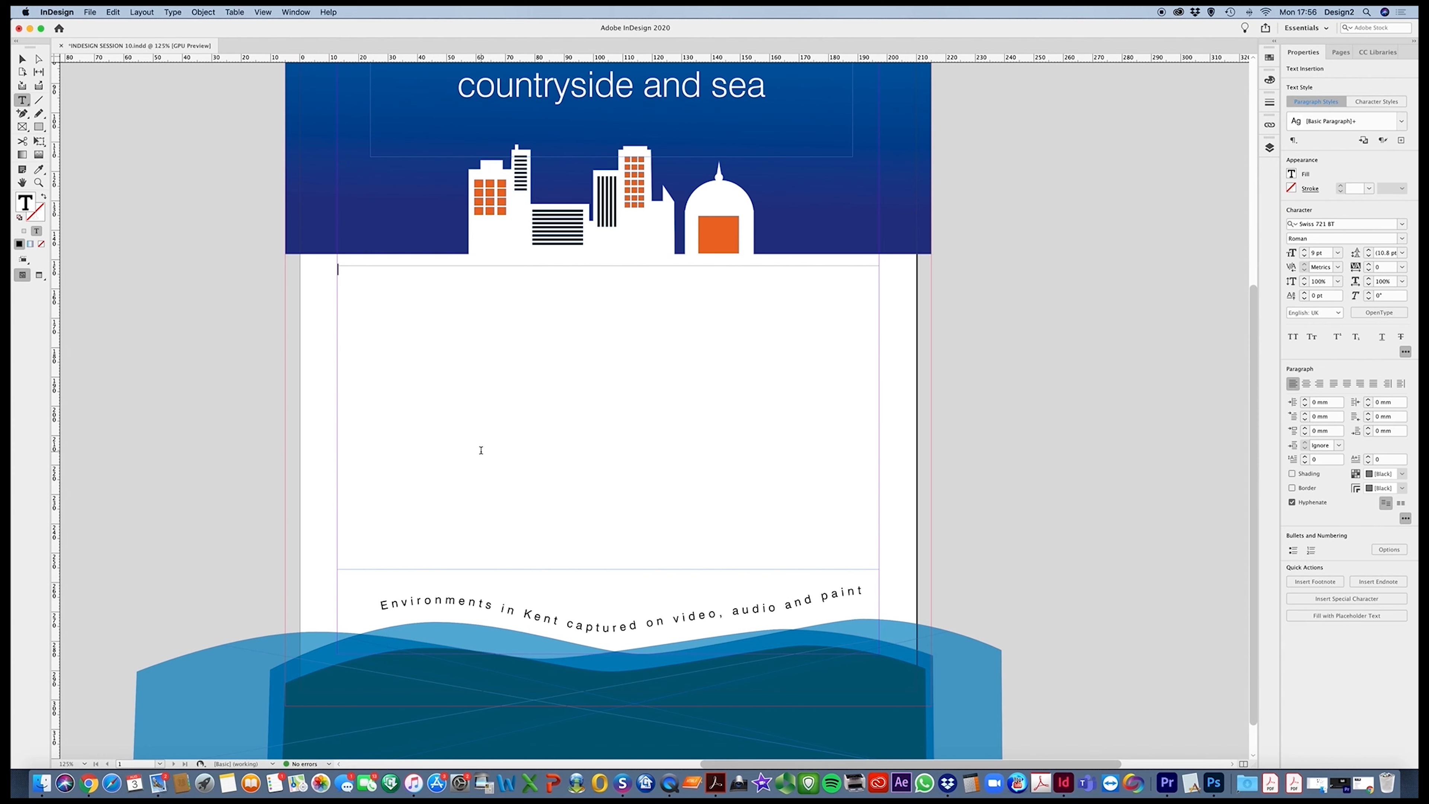
# Fill the empty text frame with placeholder text and clear it out again
pyautogui.click(175, 12)
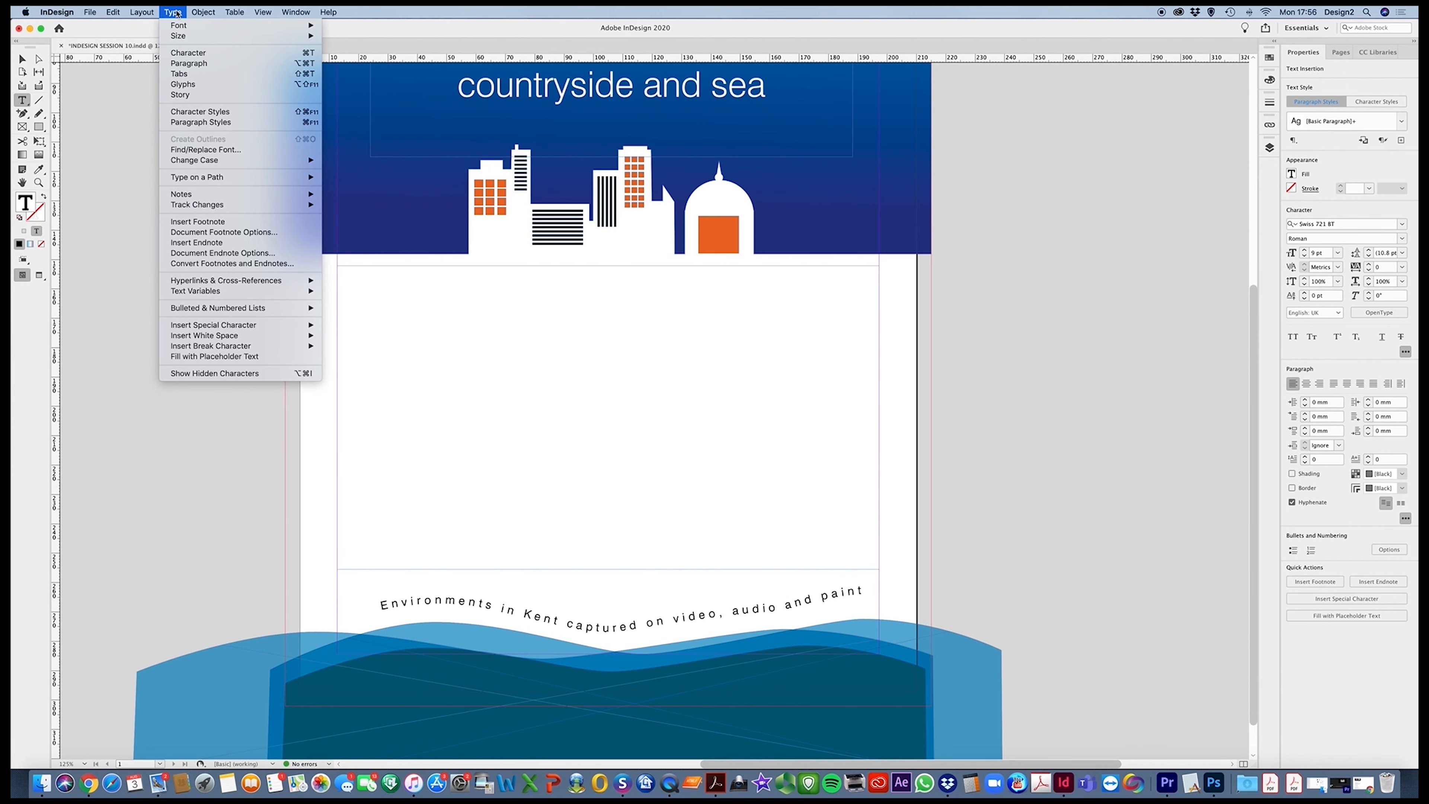
pyautogui.click(249, 360)
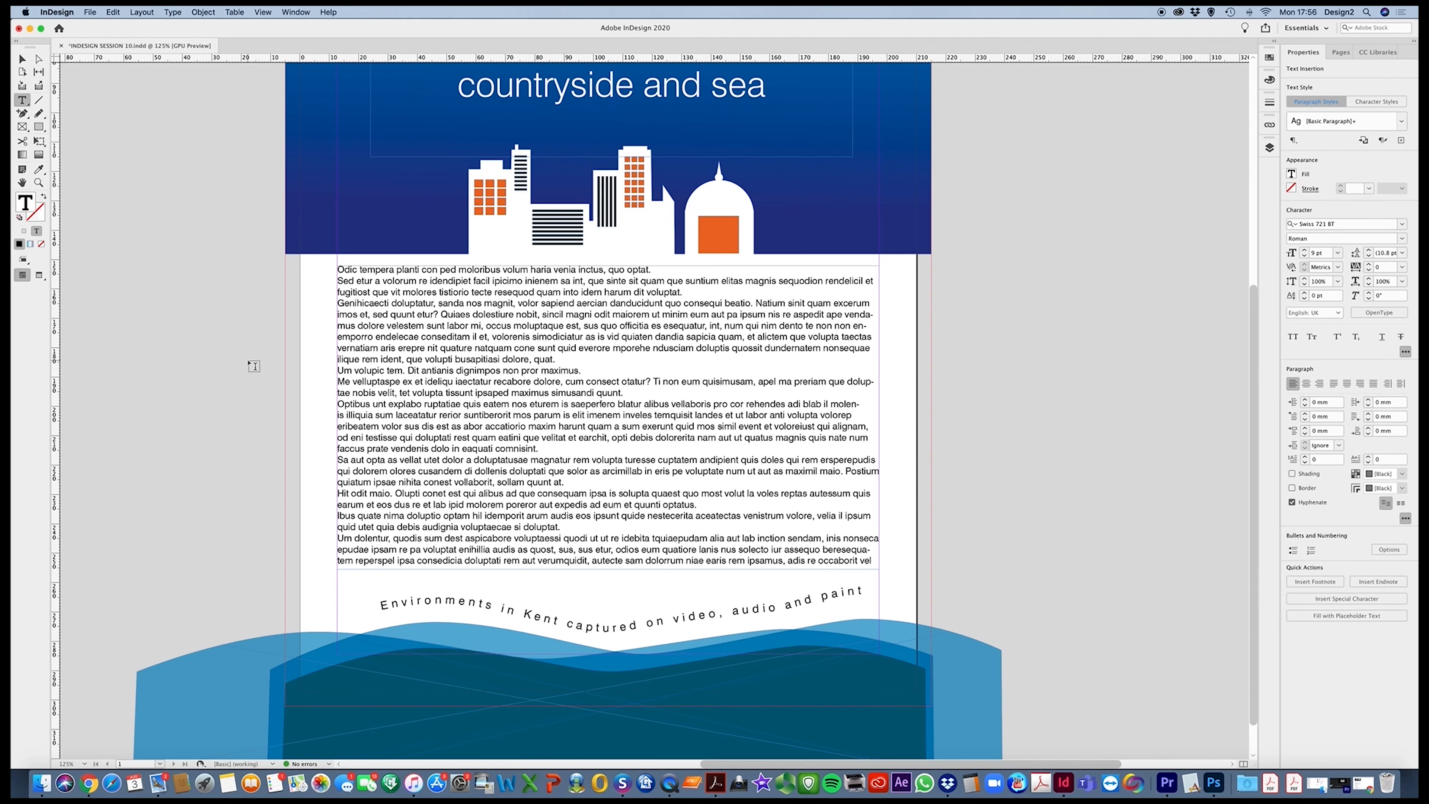
pyautogui.press('super+a')
pyautogui.press('BackSpace')
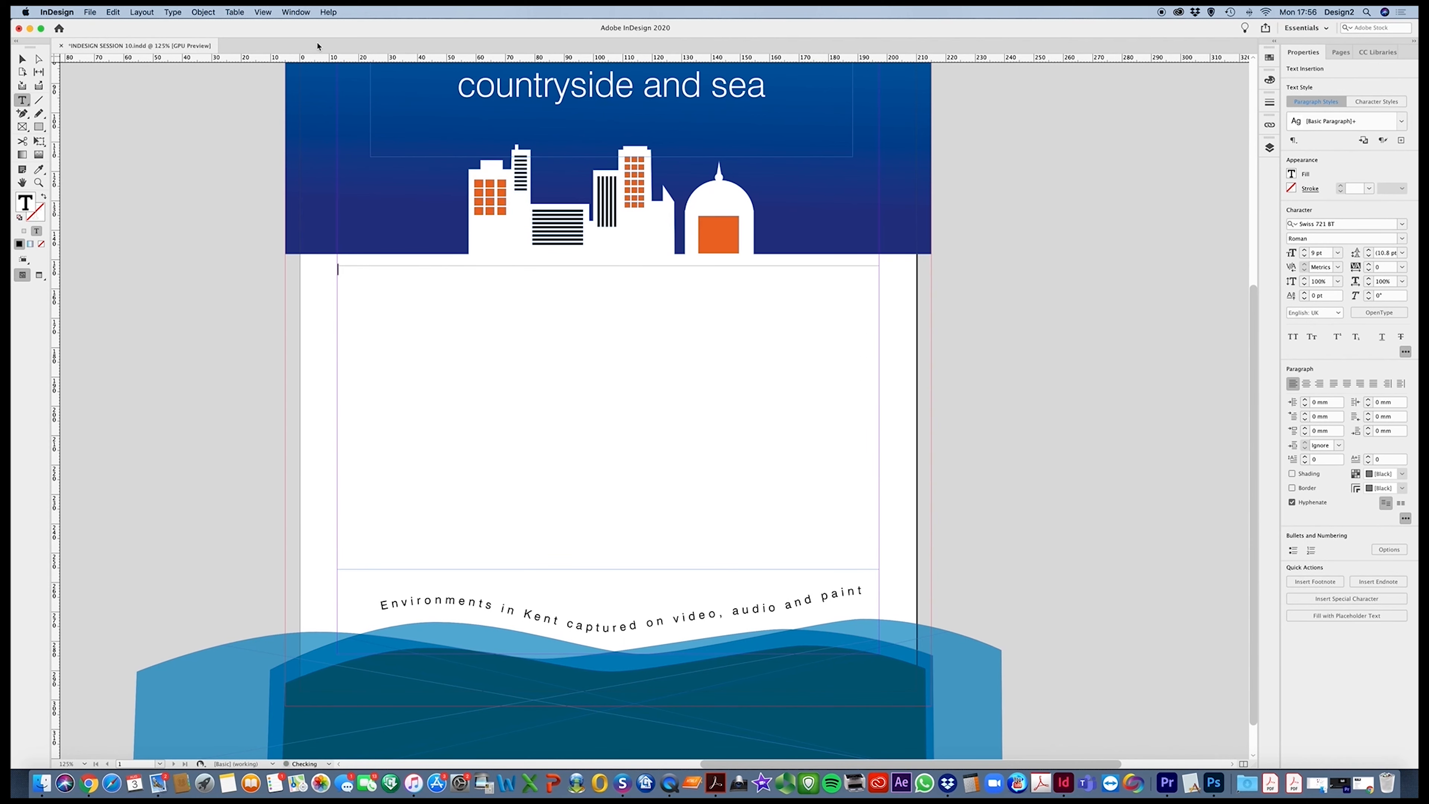
# Place the file Photography Copy.doc into the empty text frame
pyautogui.click(92, 12)
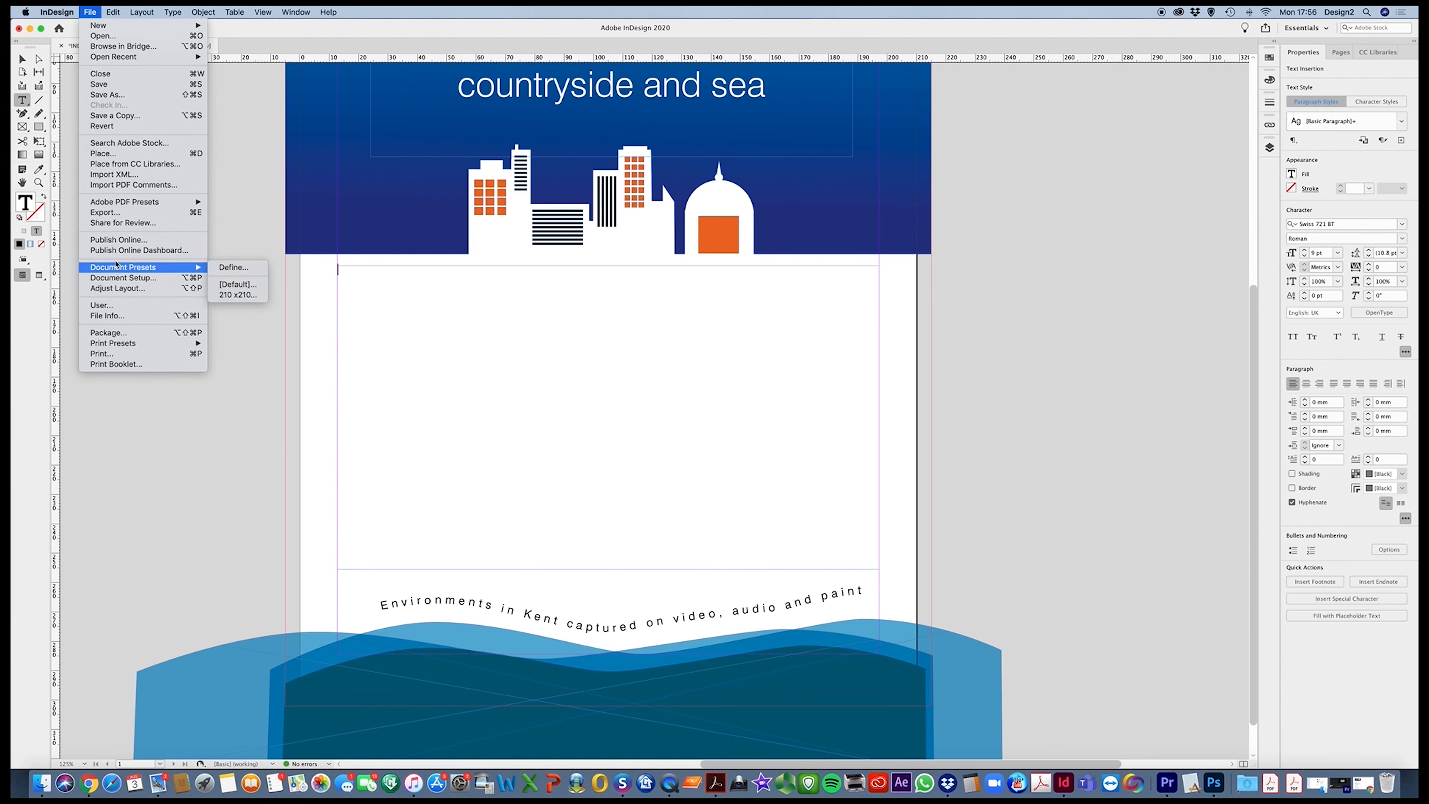
pyautogui.click(109, 155)
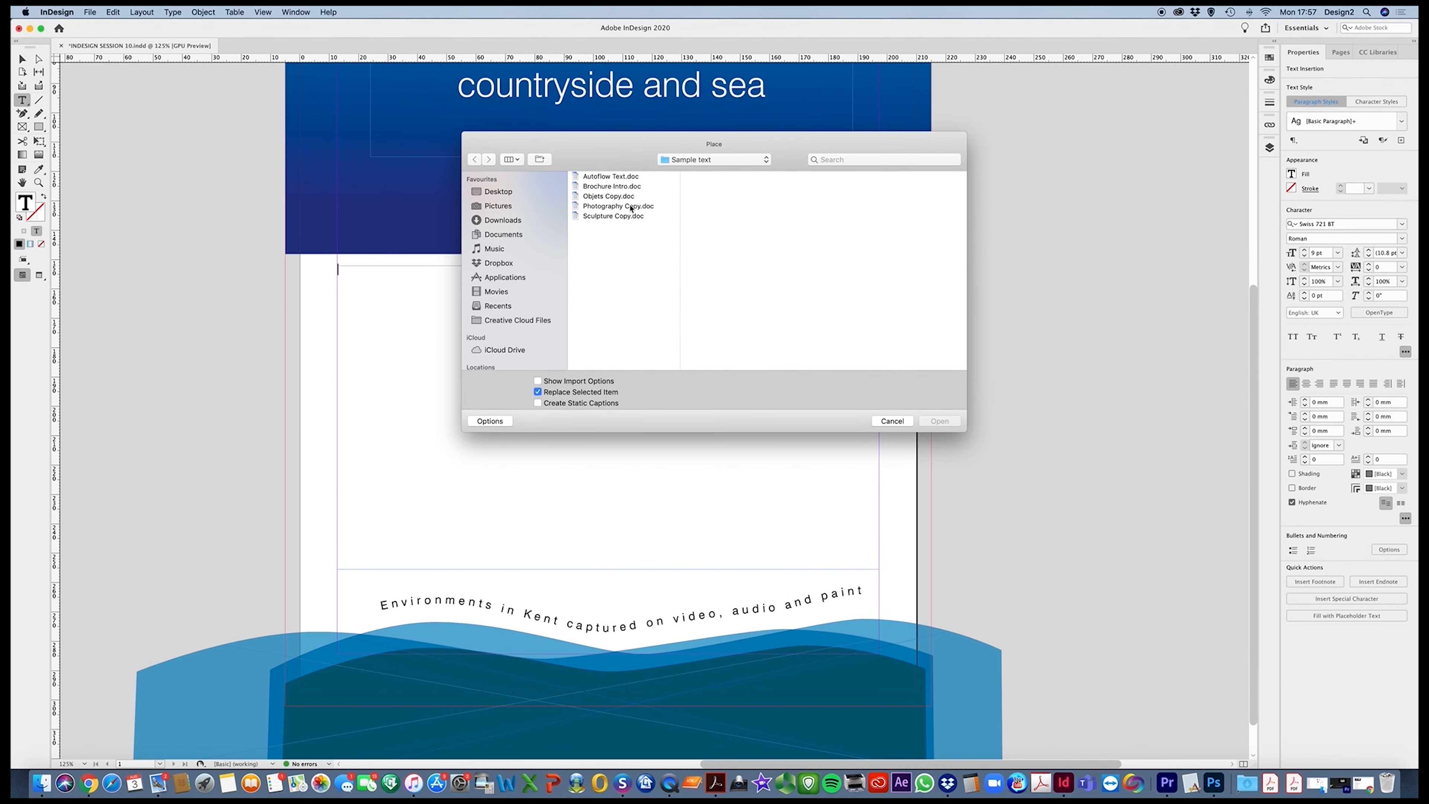
pyautogui.click(635, 206)
pyautogui.click(949, 419)
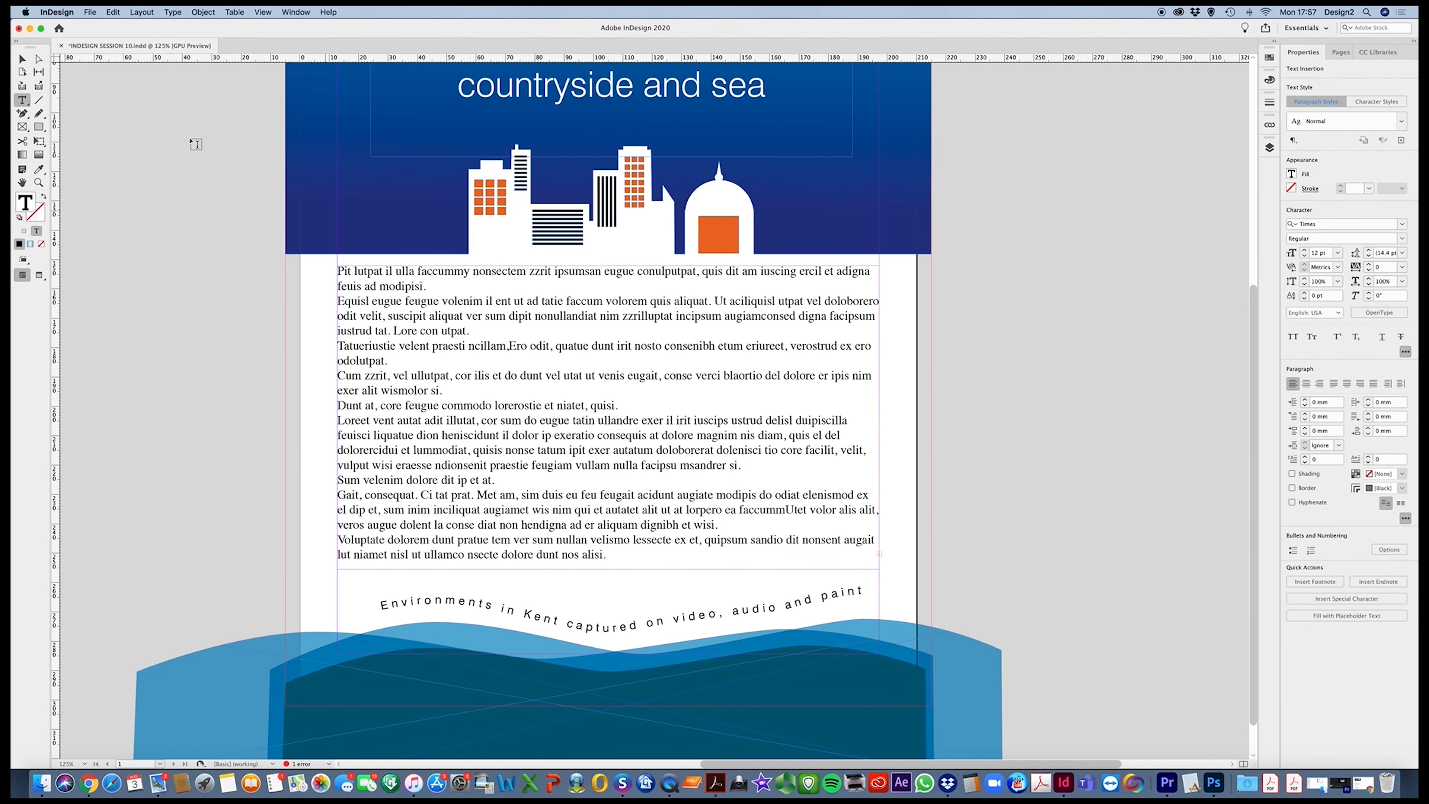
# Set the page's column guides to 3 columns with a 4 mm gutter
pyautogui.click(21, 58)
pyautogui.click(424, 371)
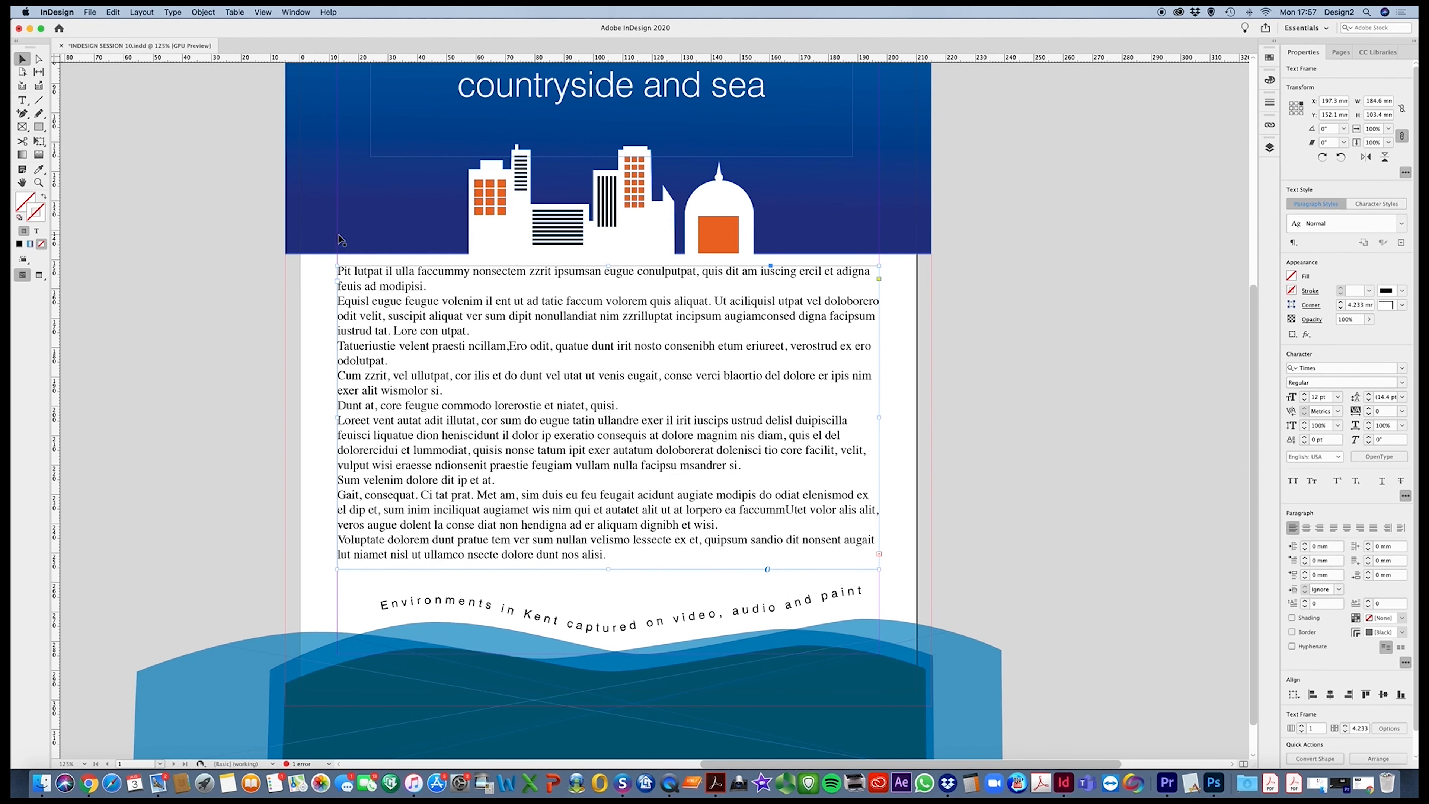
pyautogui.click(141, 12)
pyautogui.click(143, 36)
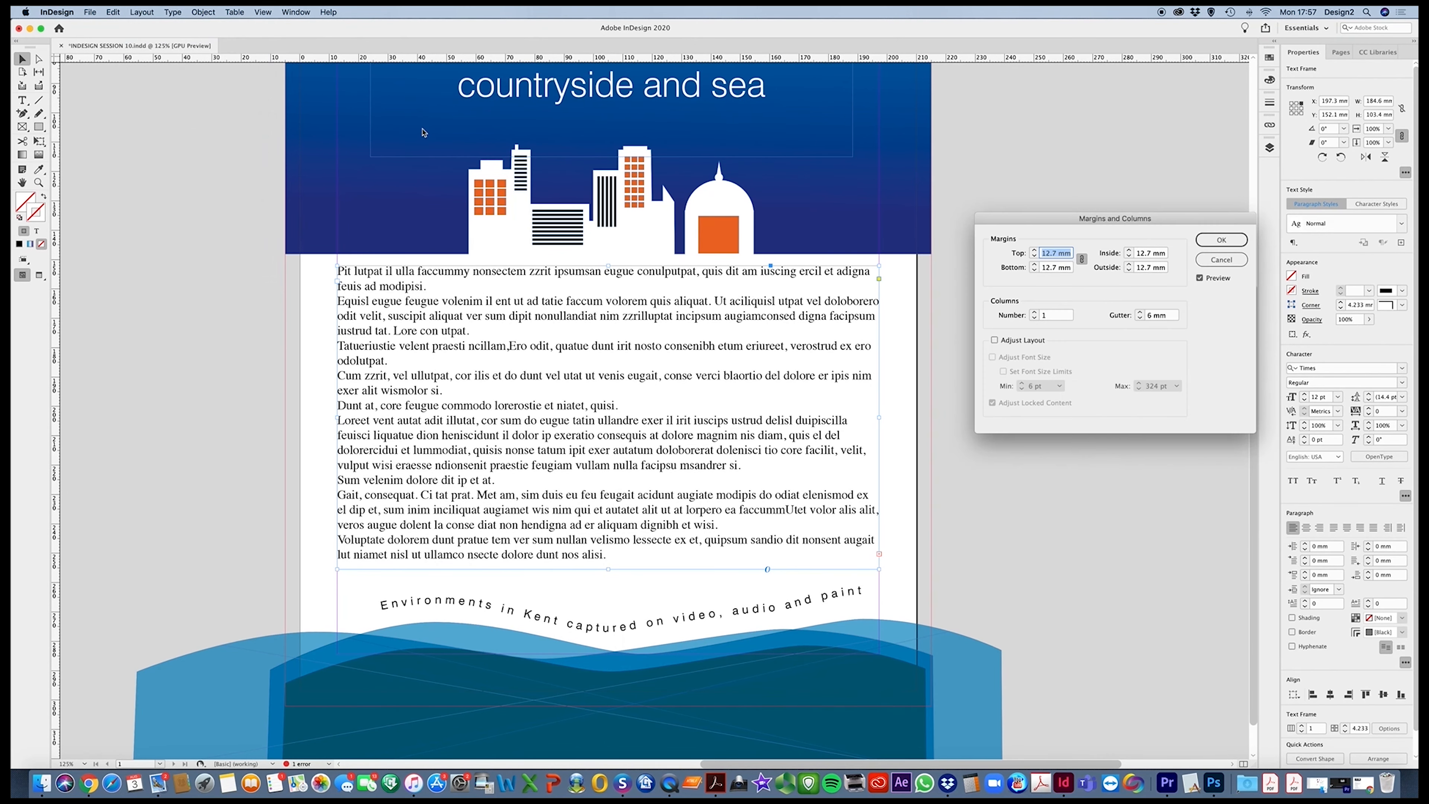
pyautogui.click(1034, 312)
pyautogui.click(1034, 313)
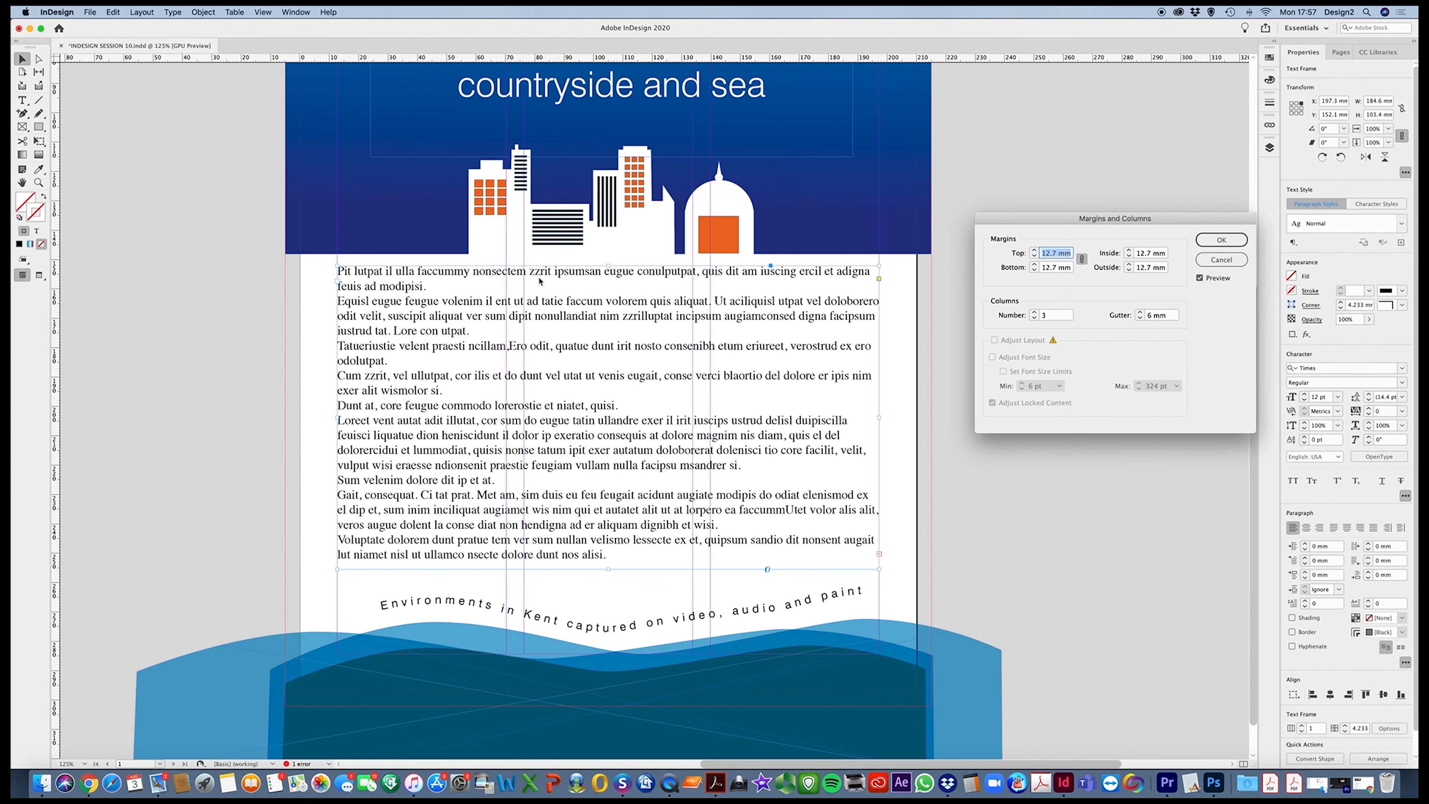
pyautogui.click(1140, 318)
pyautogui.click(1140, 318)
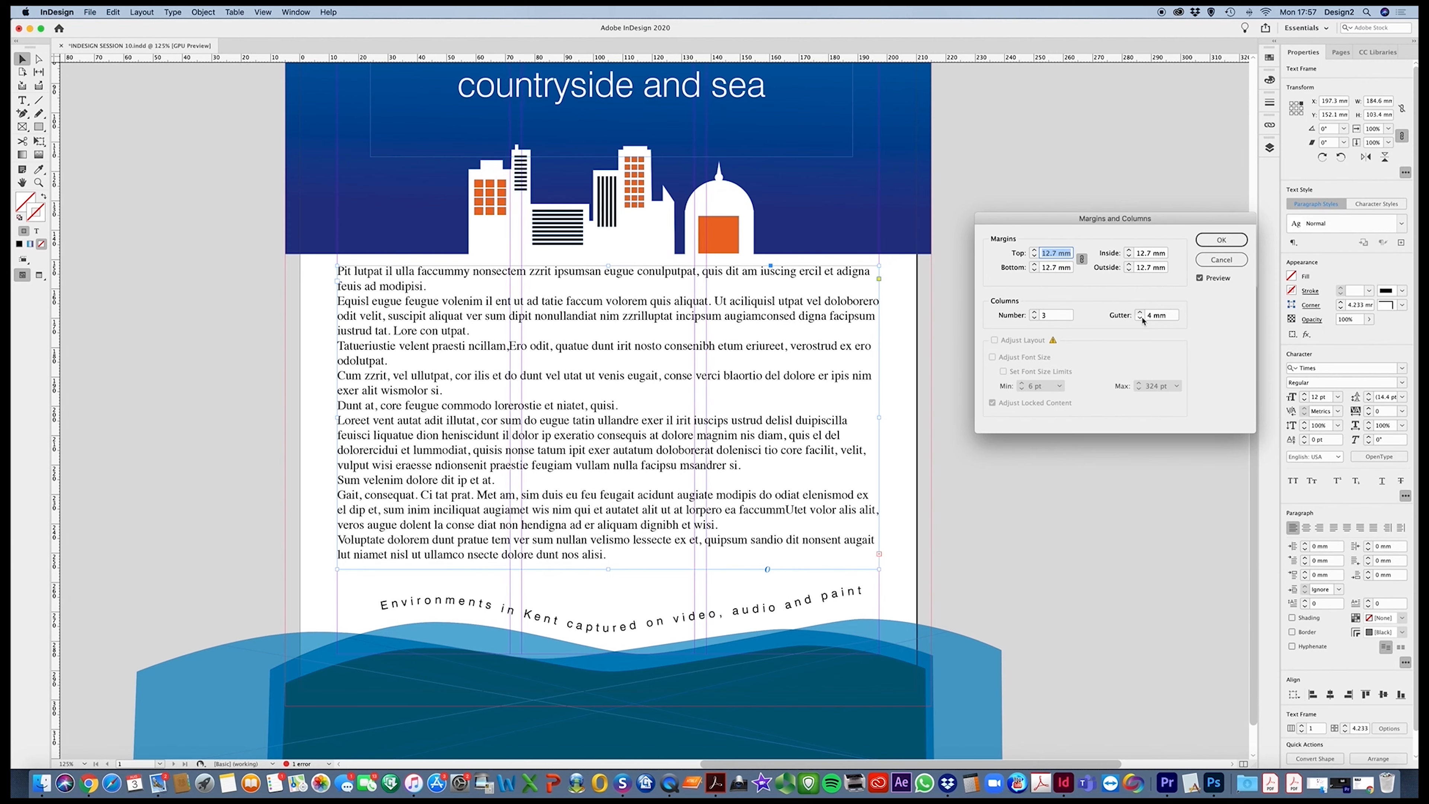
pyautogui.click(1217, 242)
pyautogui.click(1218, 240)
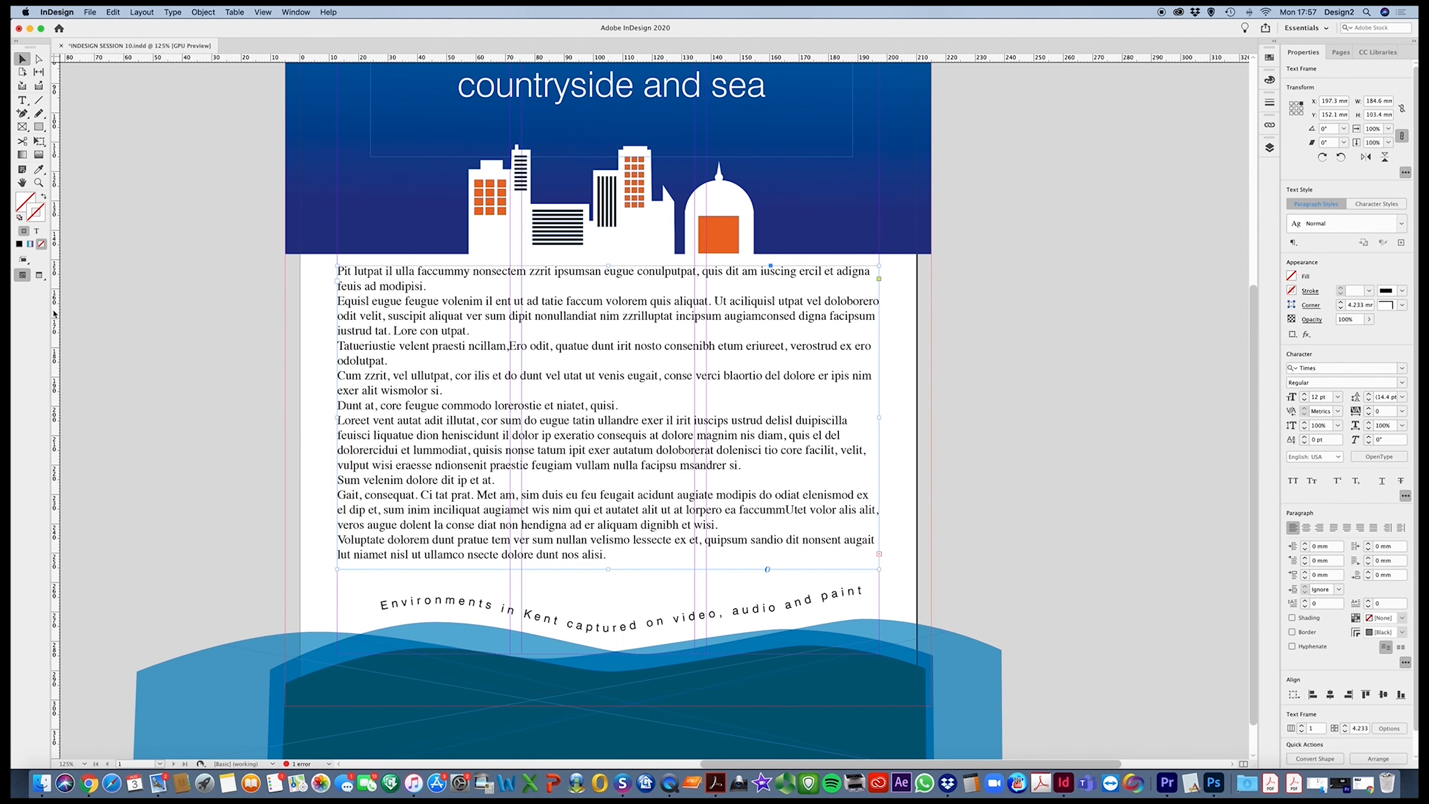
# Switch between the Preview and Normal screen modes to compare the page with and without its guides
pyautogui.click(39, 276)
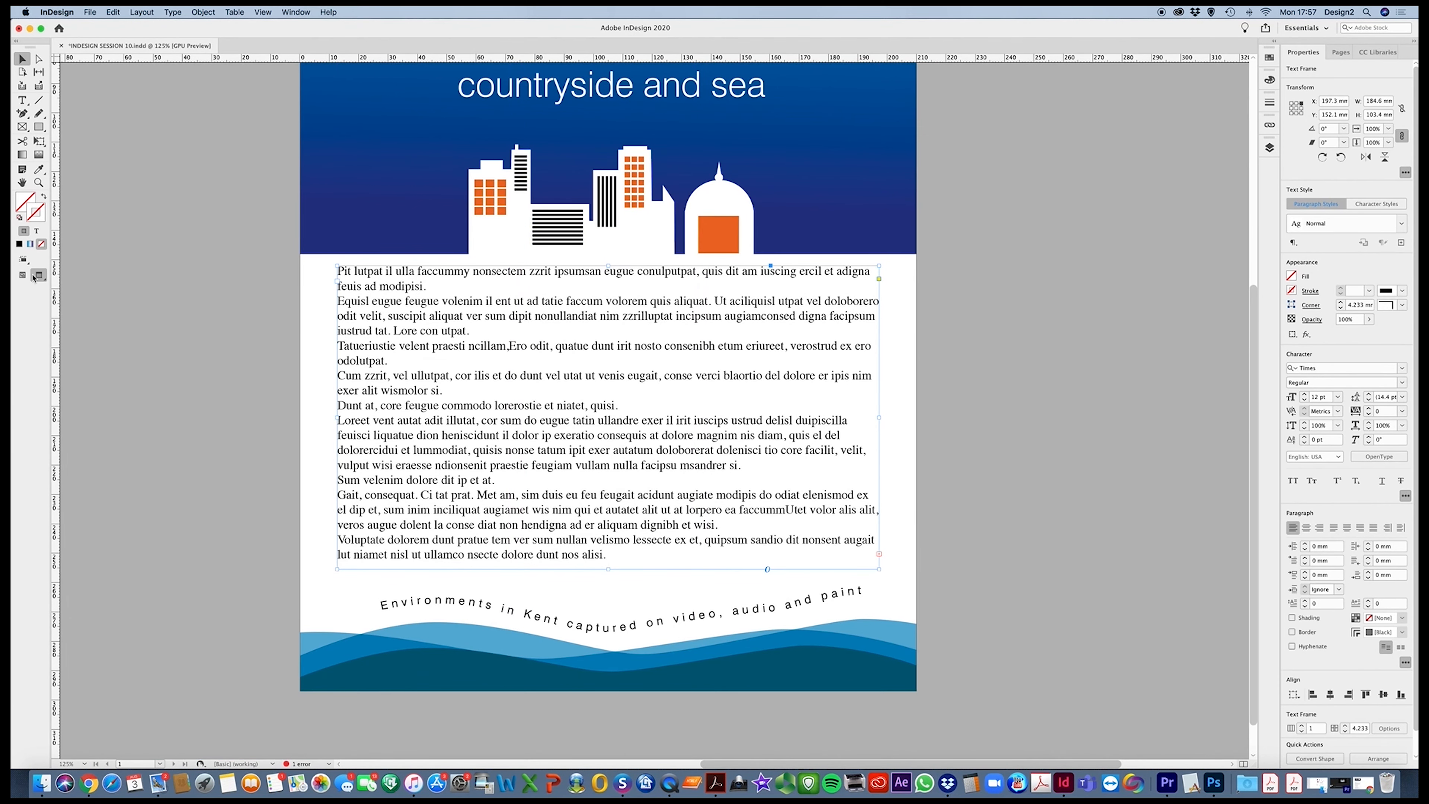
pyautogui.click(25, 276)
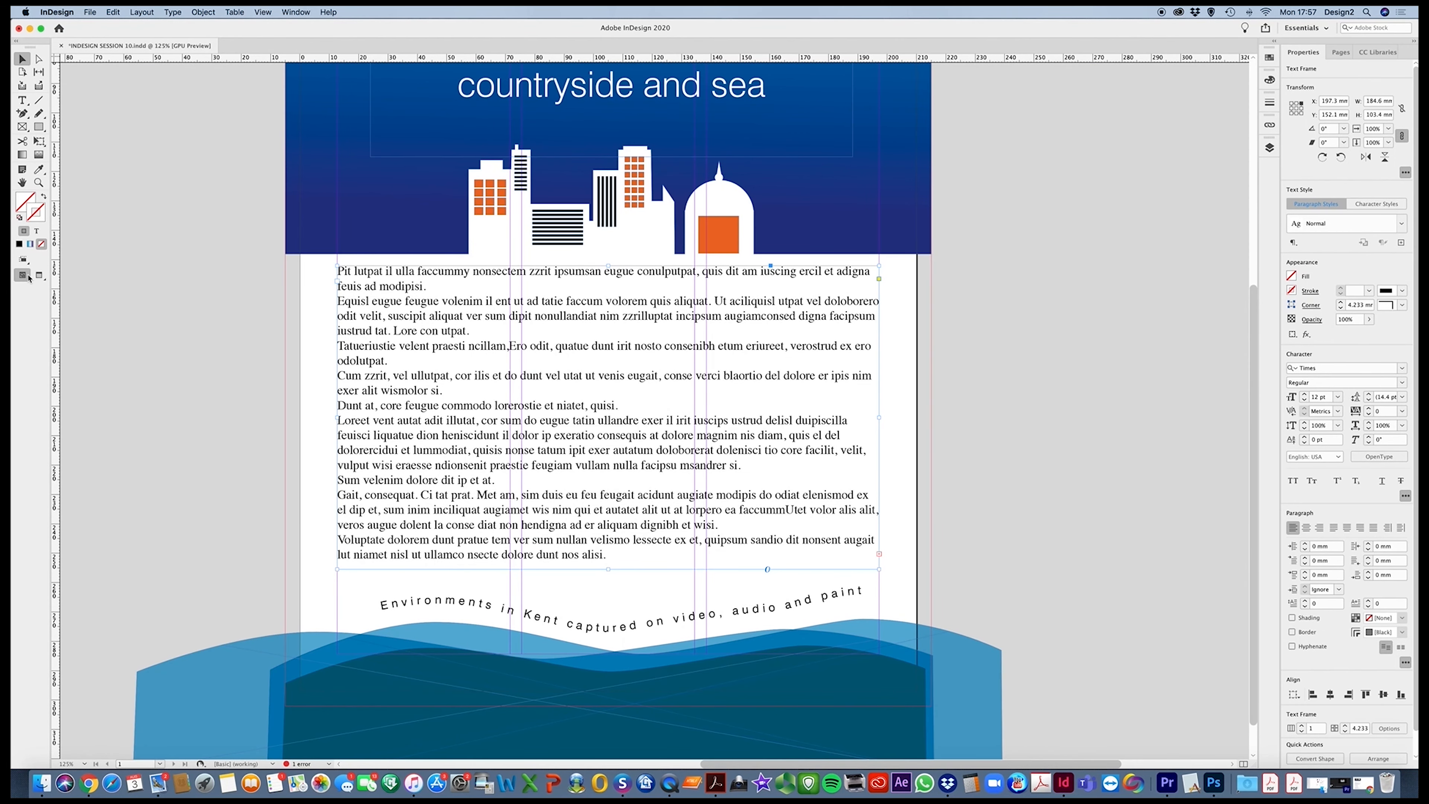
pyautogui.click(38, 276)
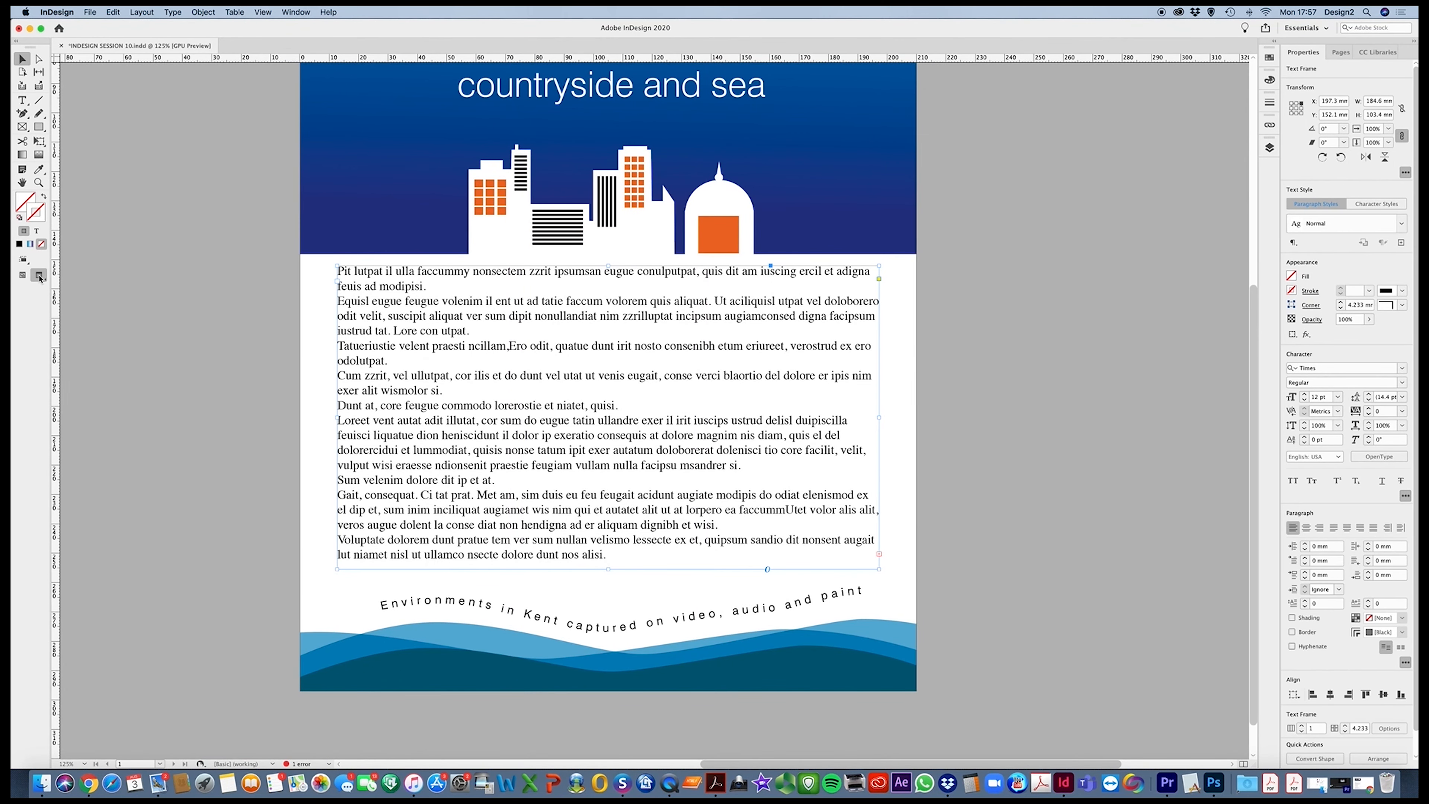
pyautogui.click(23, 276)
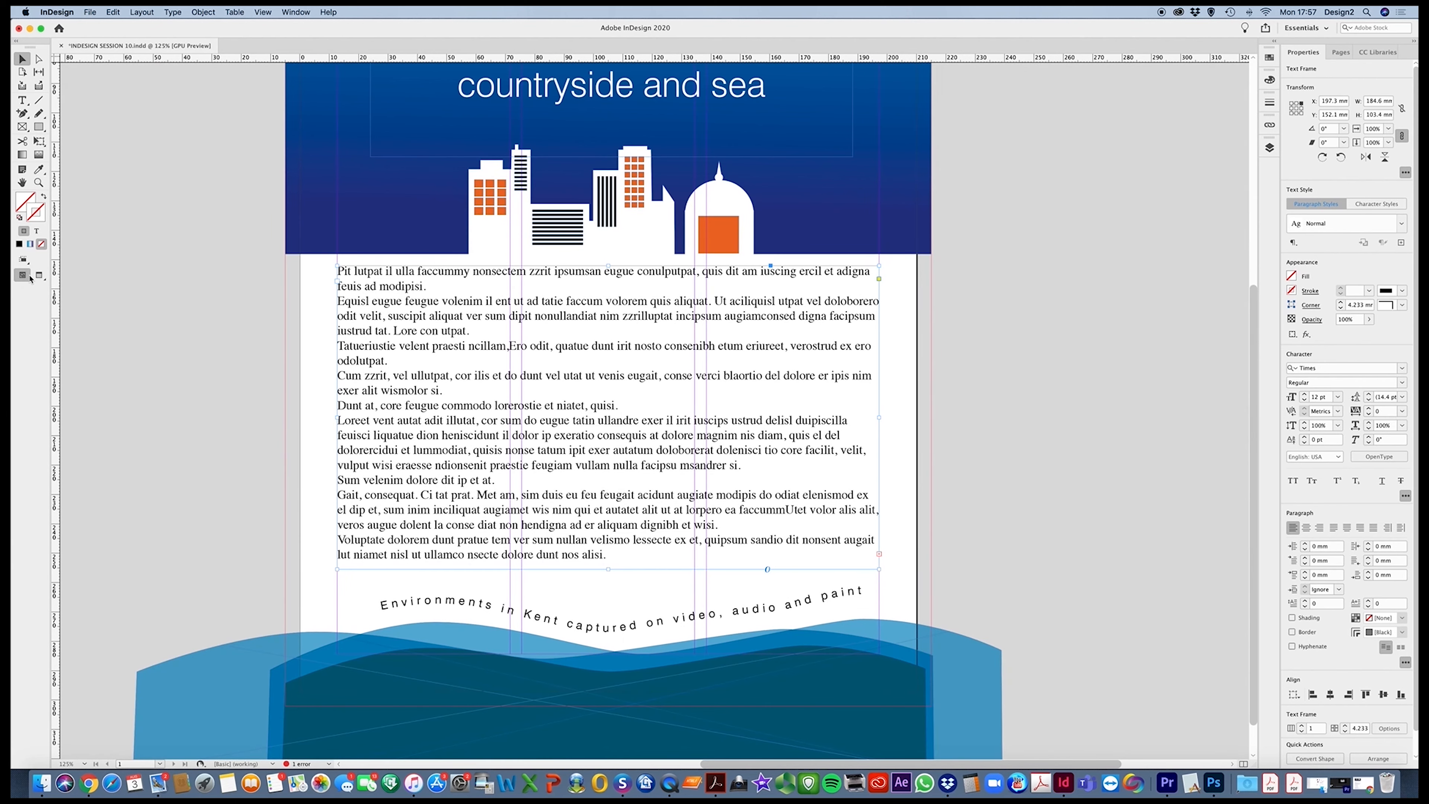
pyautogui.press('w')
pyautogui.press('w')
pyautogui.press('w')
pyautogui.click(254, 369)
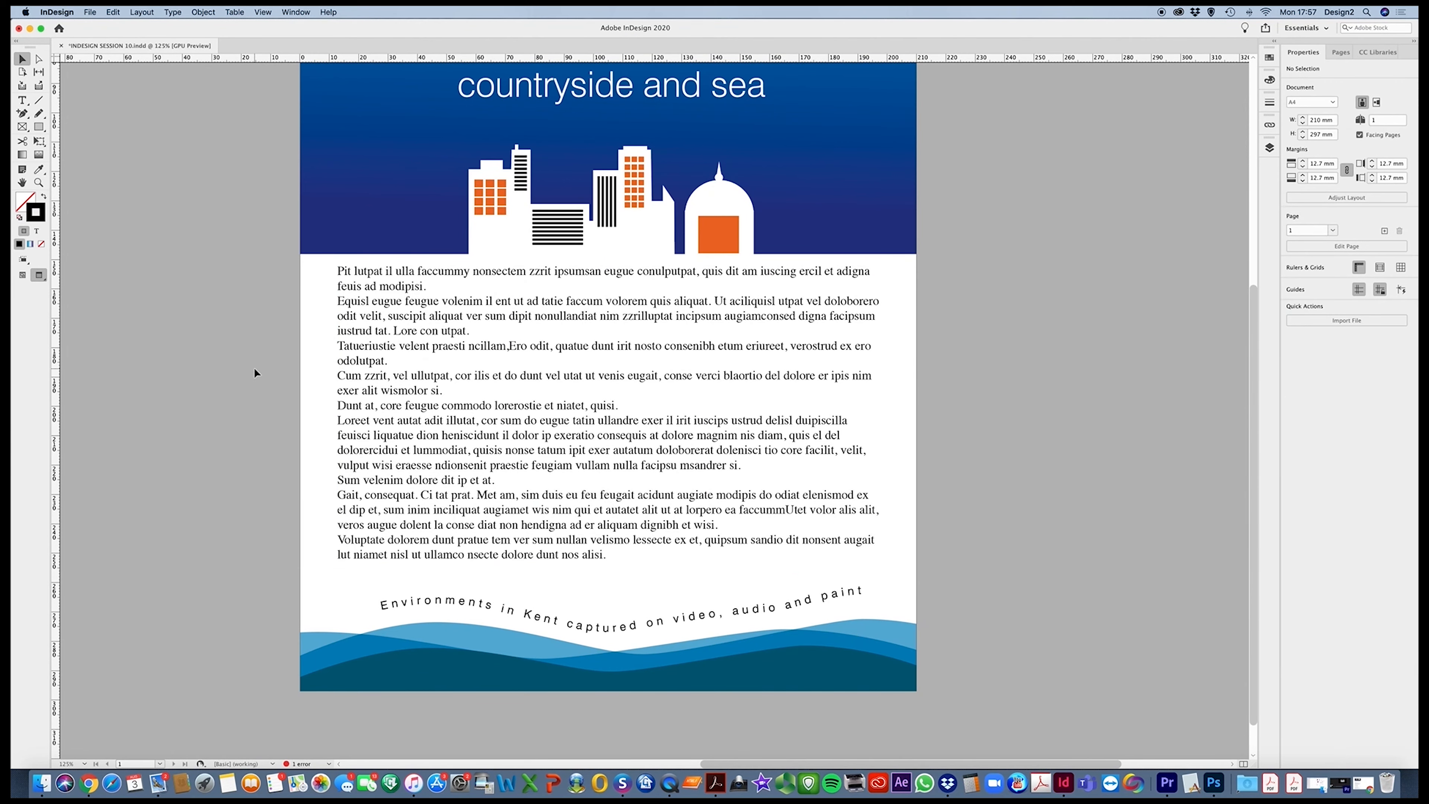
pyautogui.press('w')
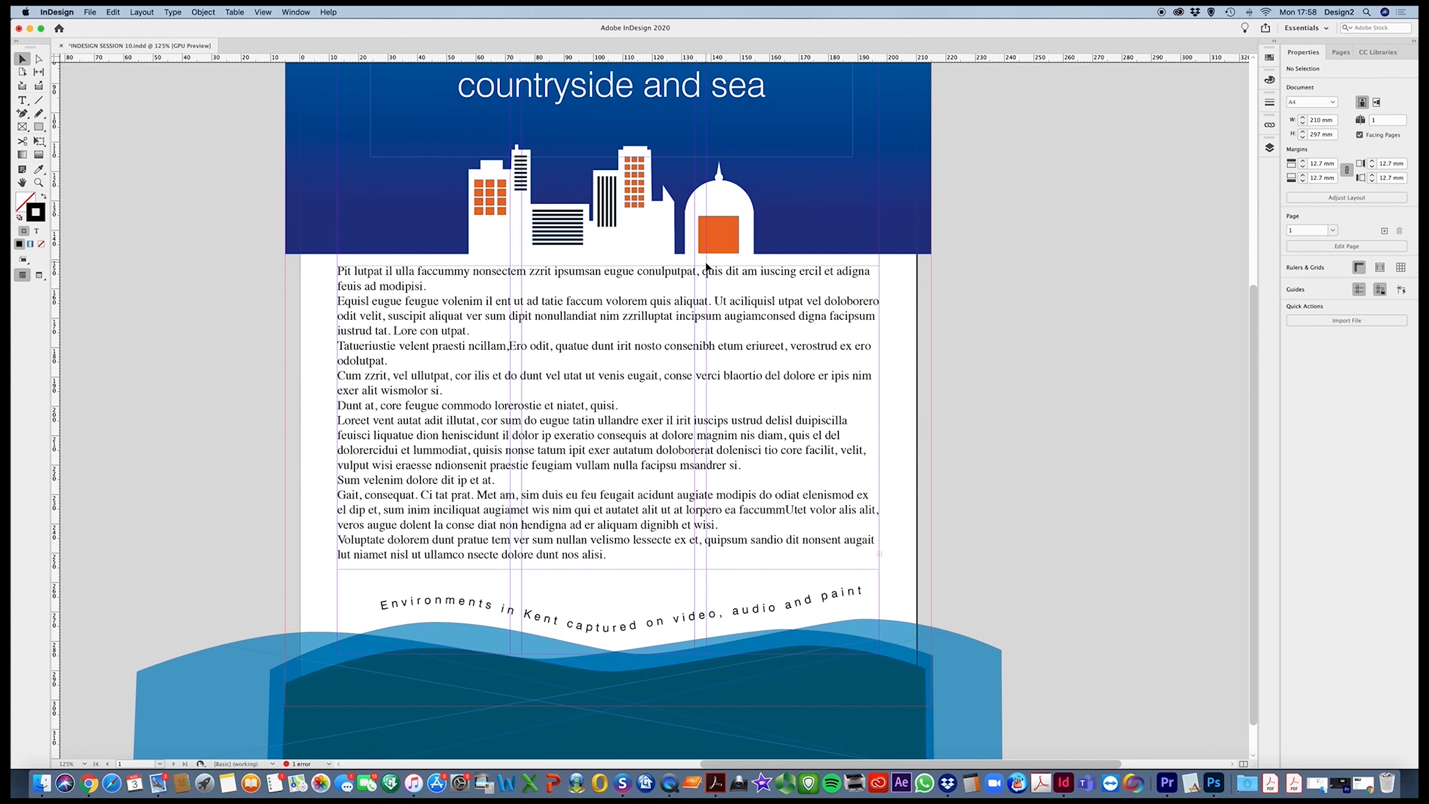
# Divide the body text frame into 3 columns
pyautogui.click(682, 328)
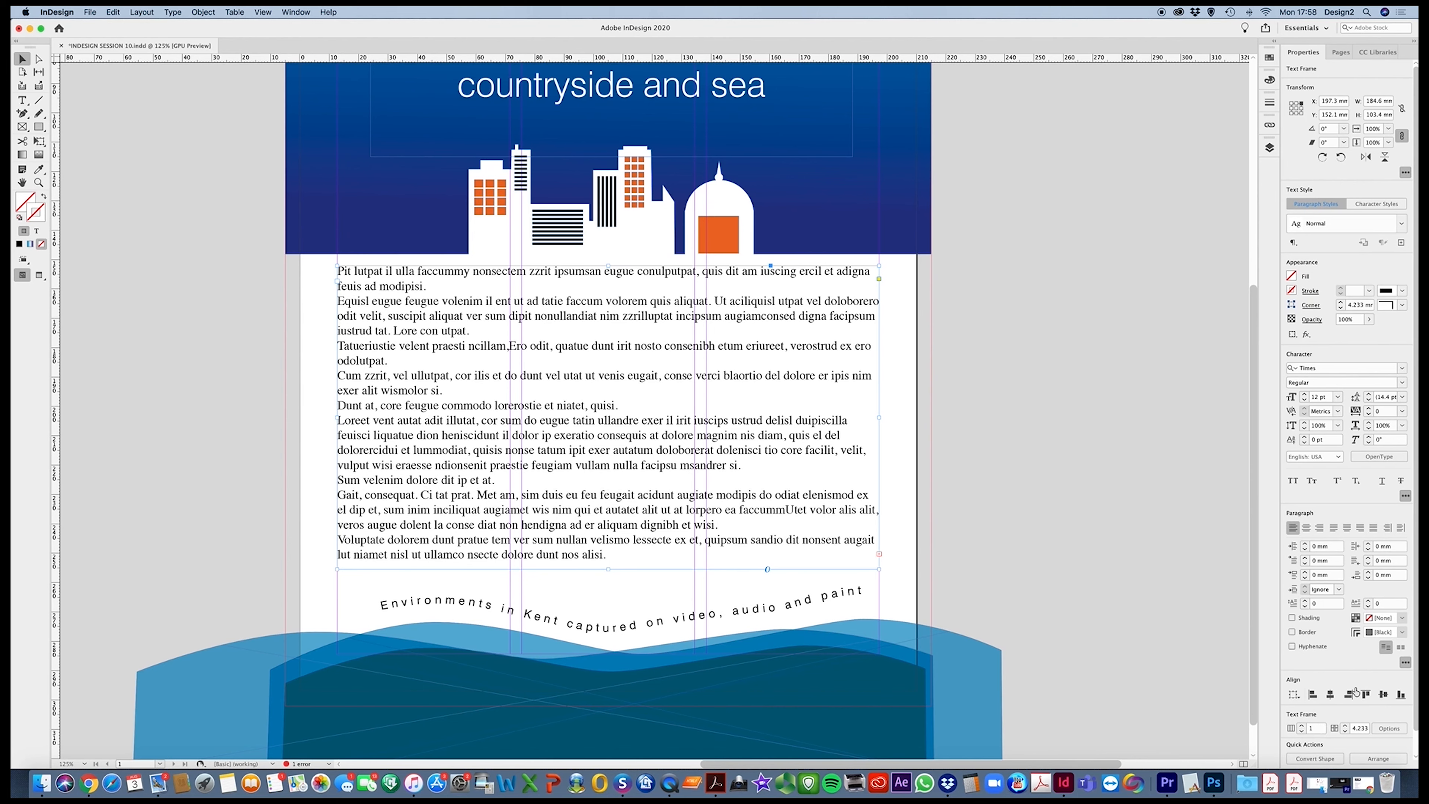
pyautogui.click(1304, 727)
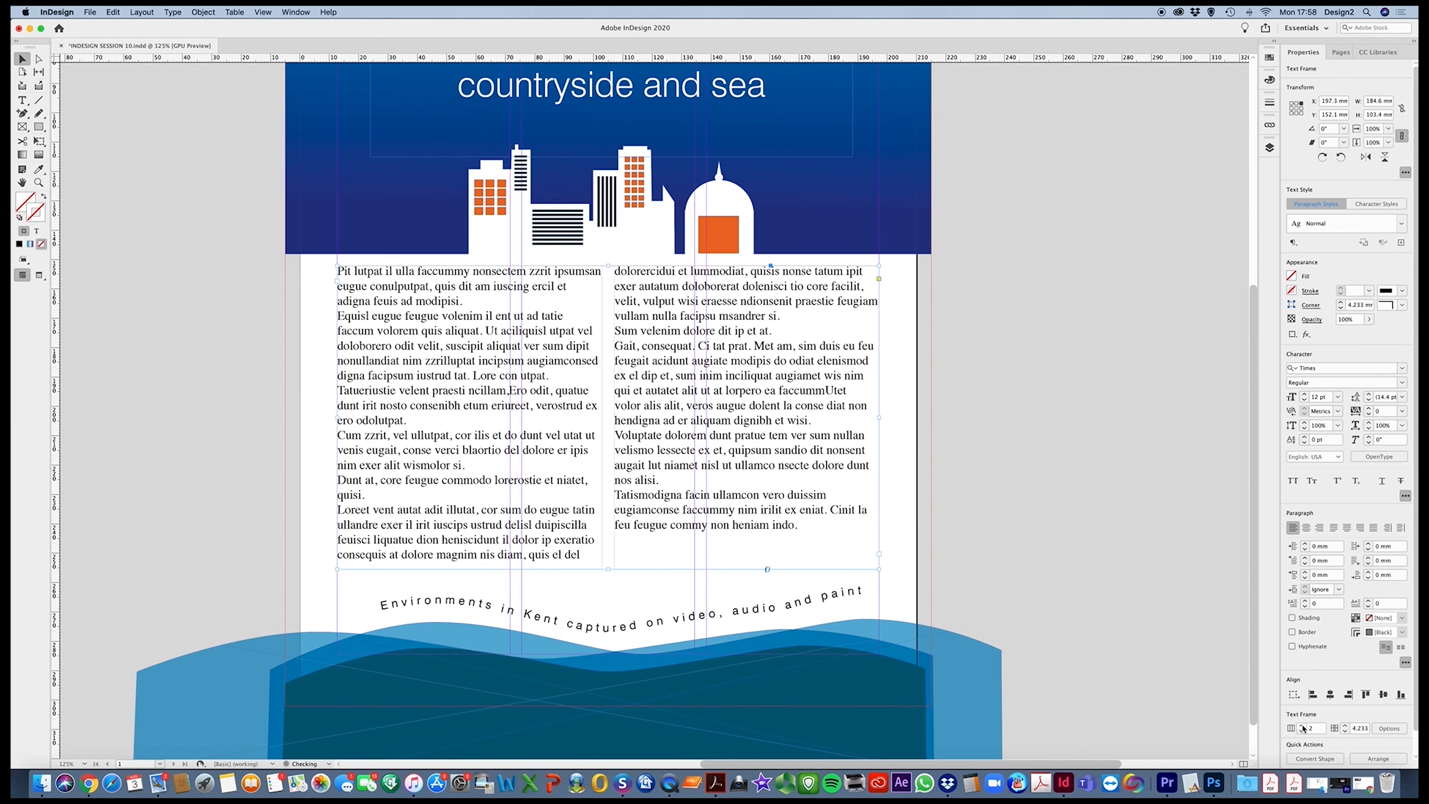
pyautogui.click(1303, 726)
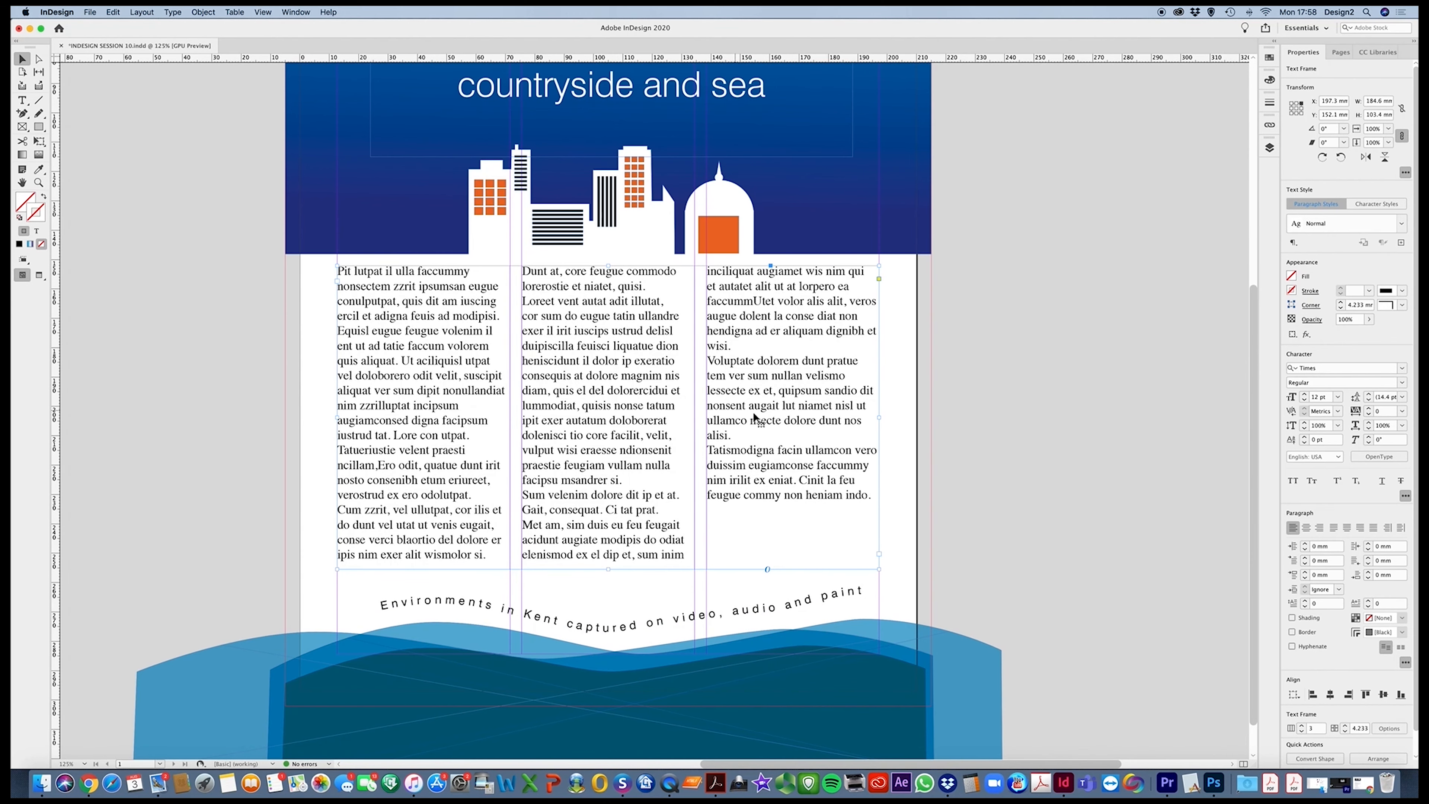
# Format all the body text in Swiss 721 BT Light at 9 pt
pyautogui.doubleClick(819, 515)
pyautogui.press('super+a')
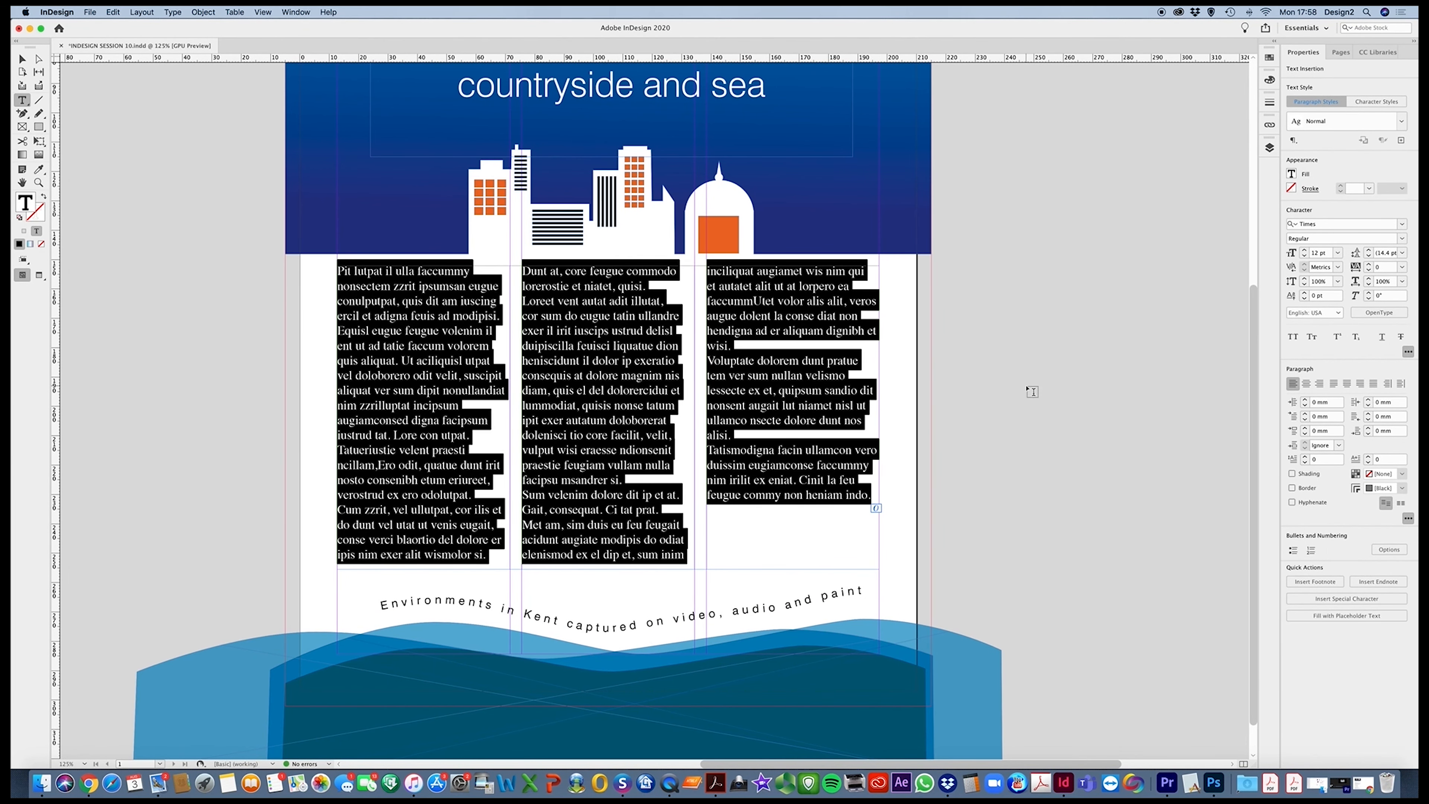
pyautogui.click(1403, 225)
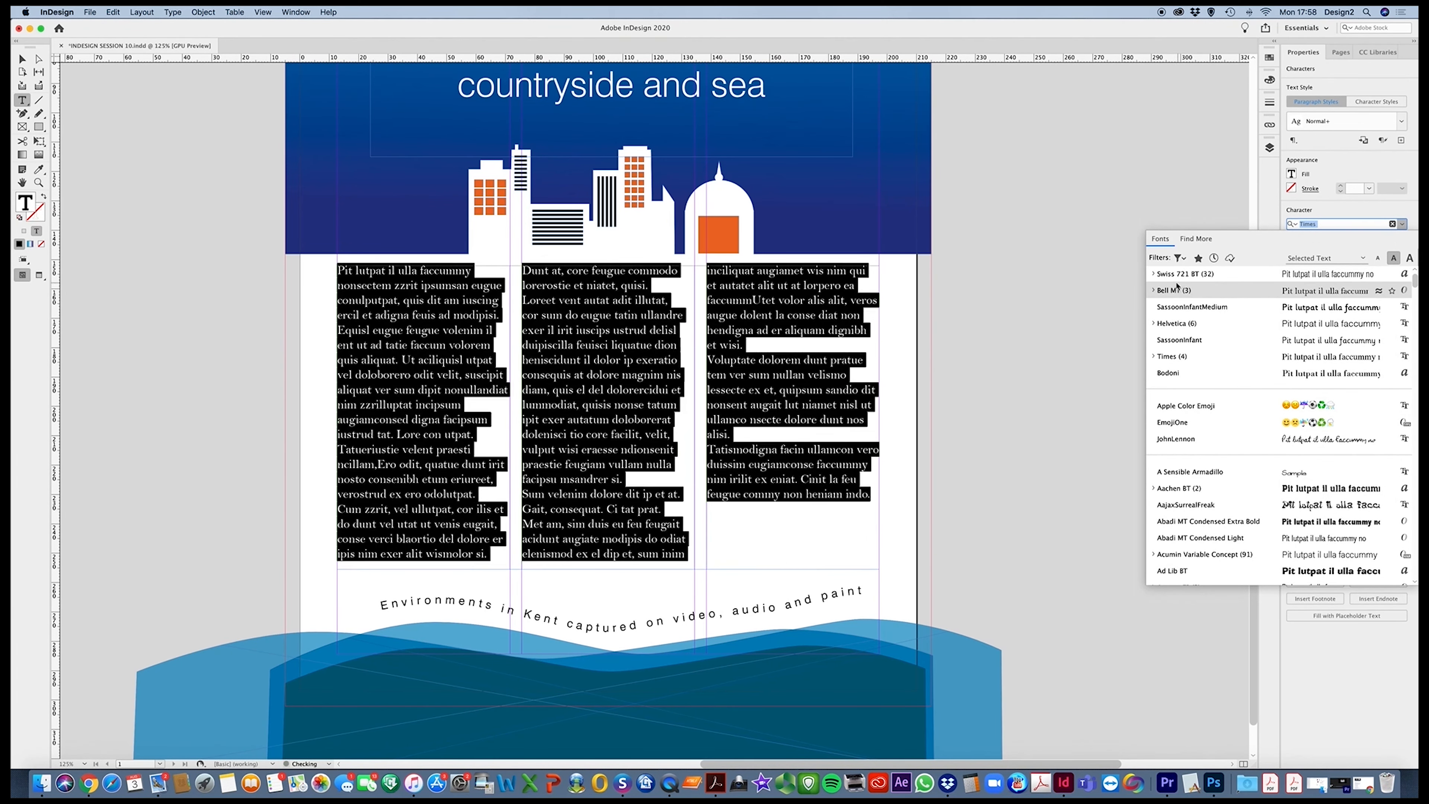
pyautogui.click(1154, 274)
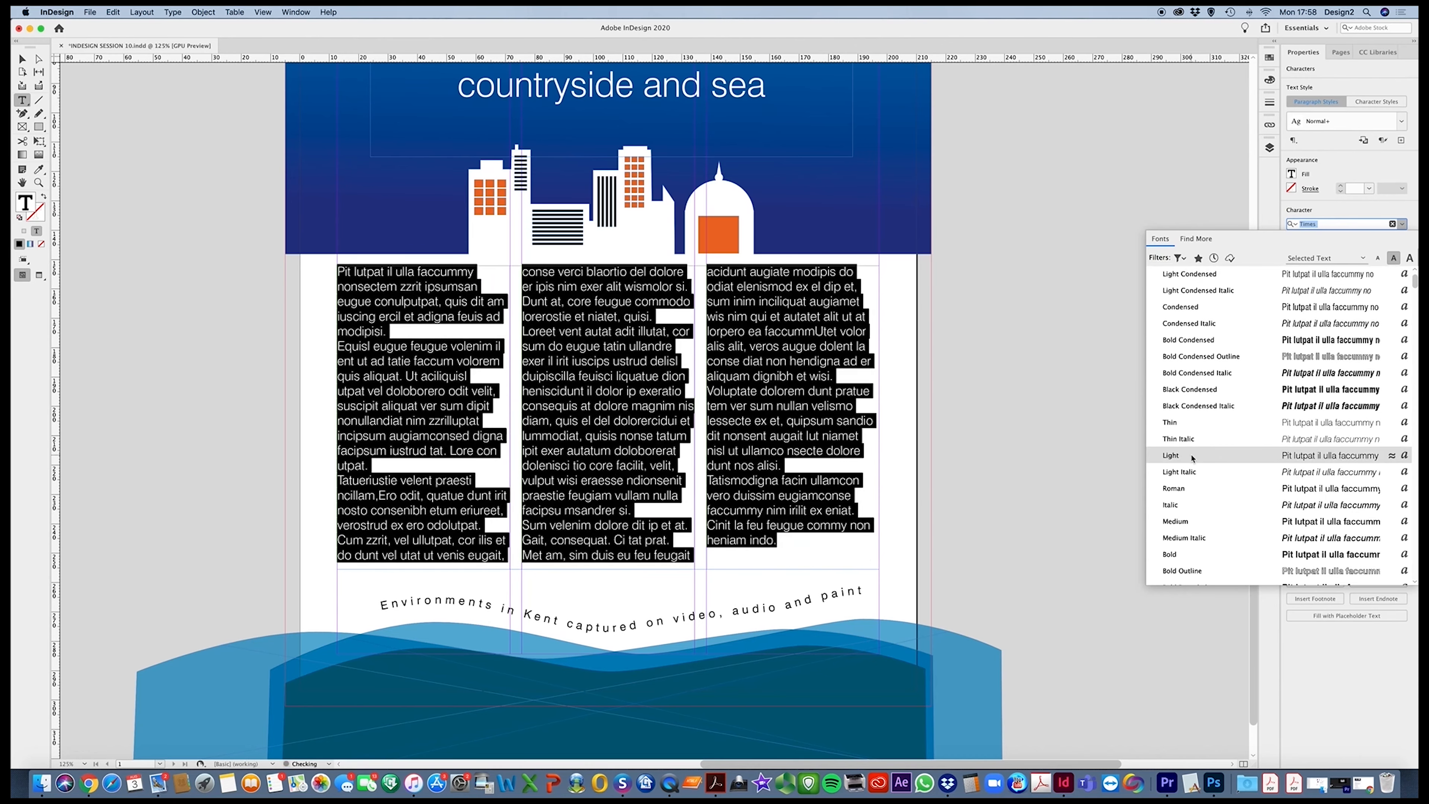
pyautogui.press('Return')
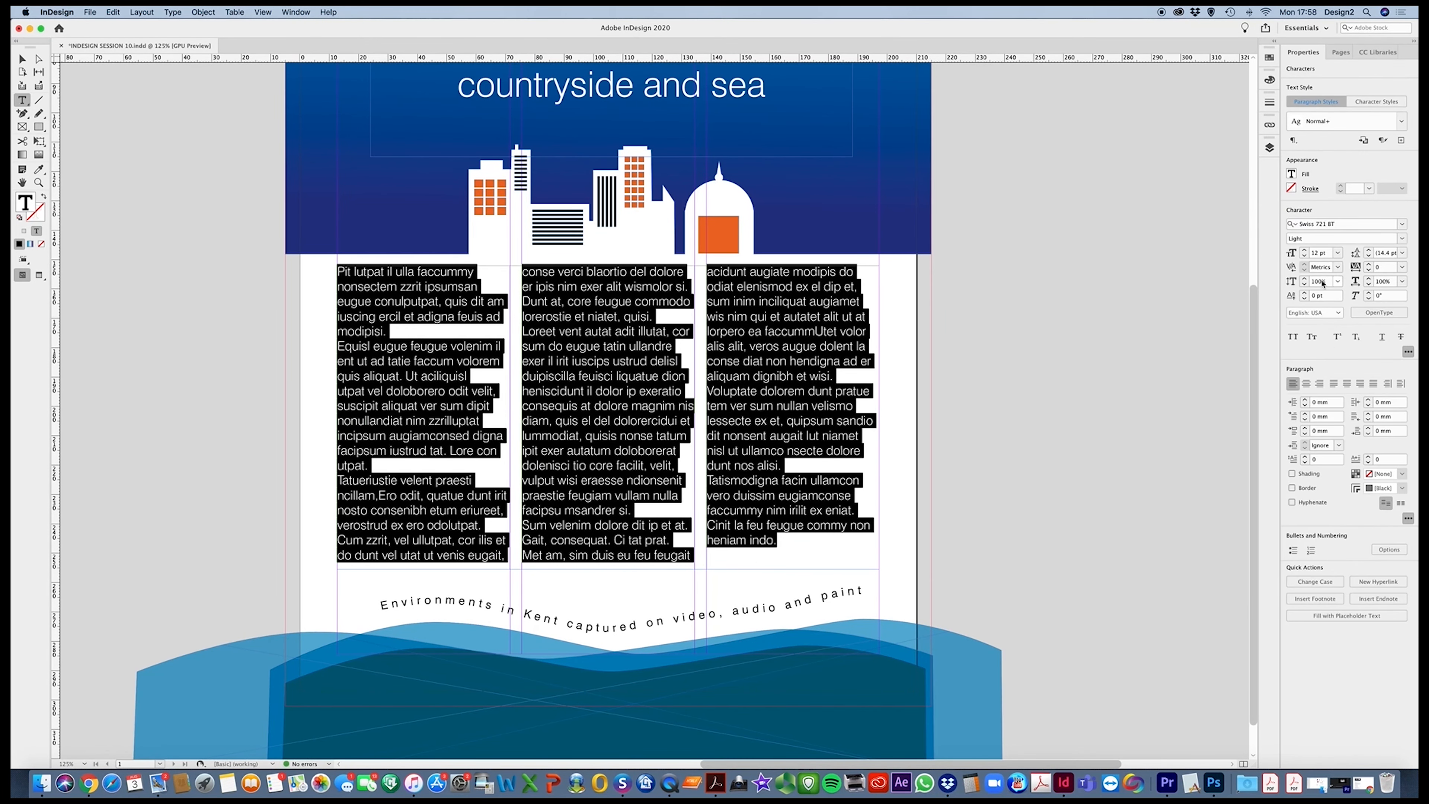
pyautogui.click(1303, 256)
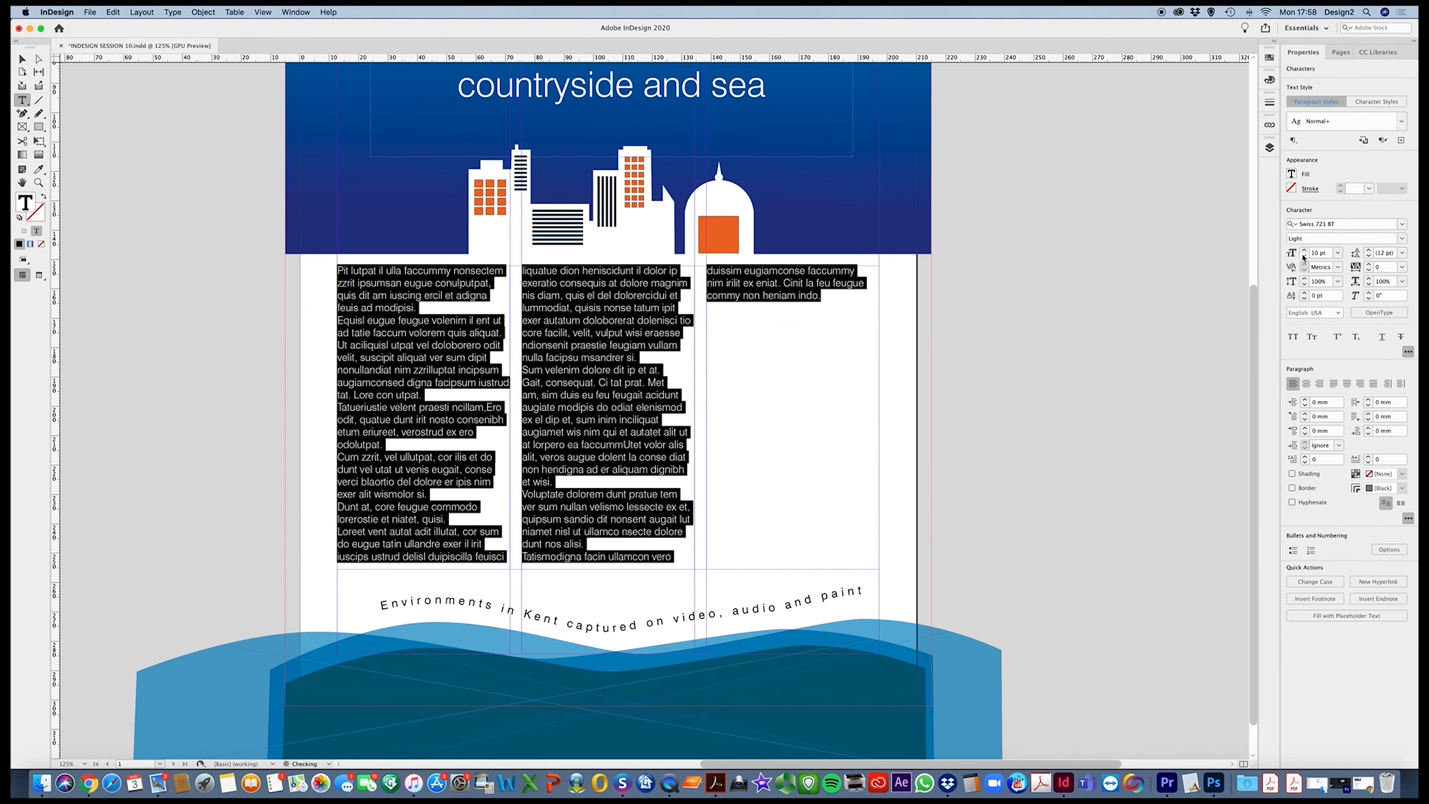
pyautogui.click(1304, 257)
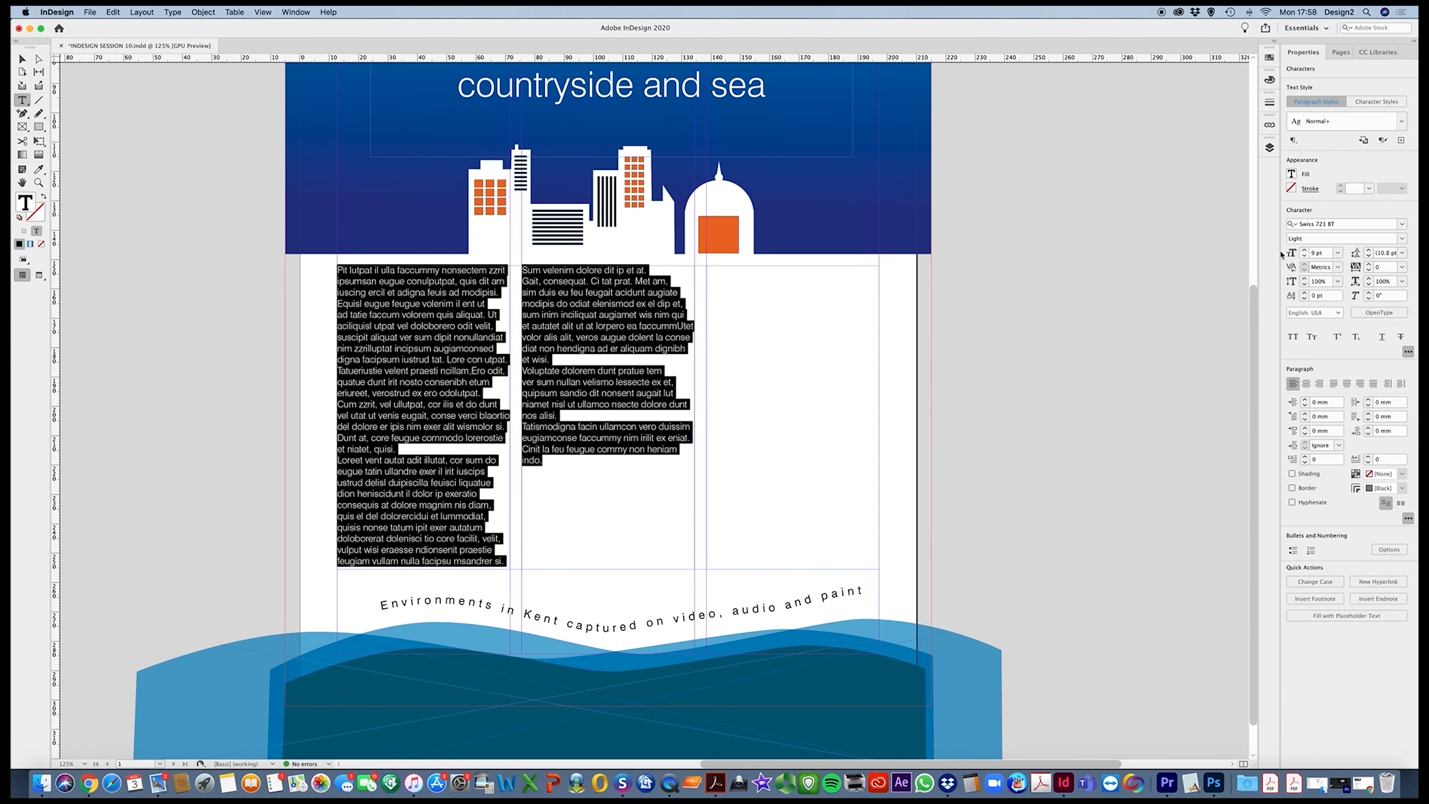
# Insert a paragraph break after "quis aliquat." and format the opening text above the break in Bold at 11 pt
pyautogui.click(485, 305)
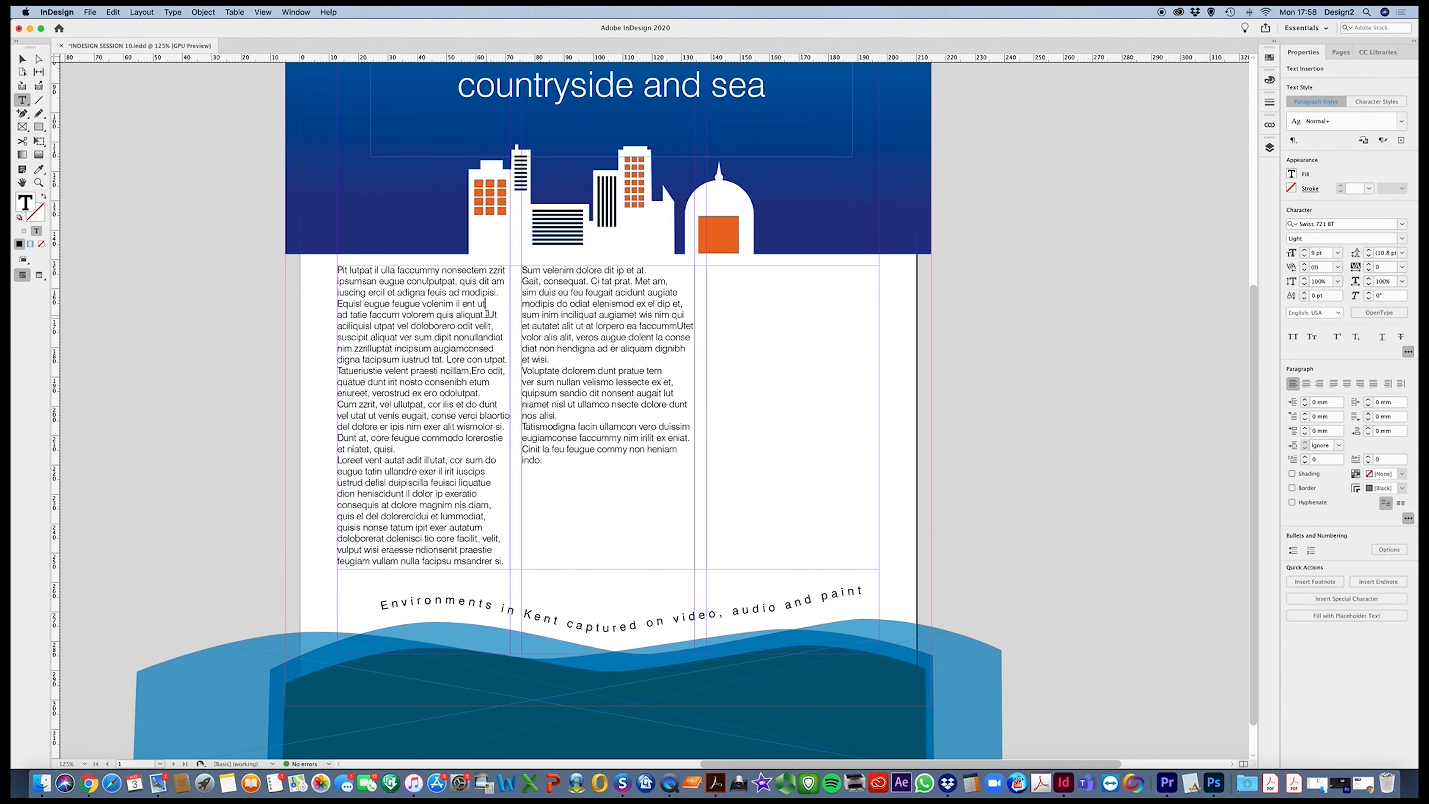
pyautogui.press('Return')
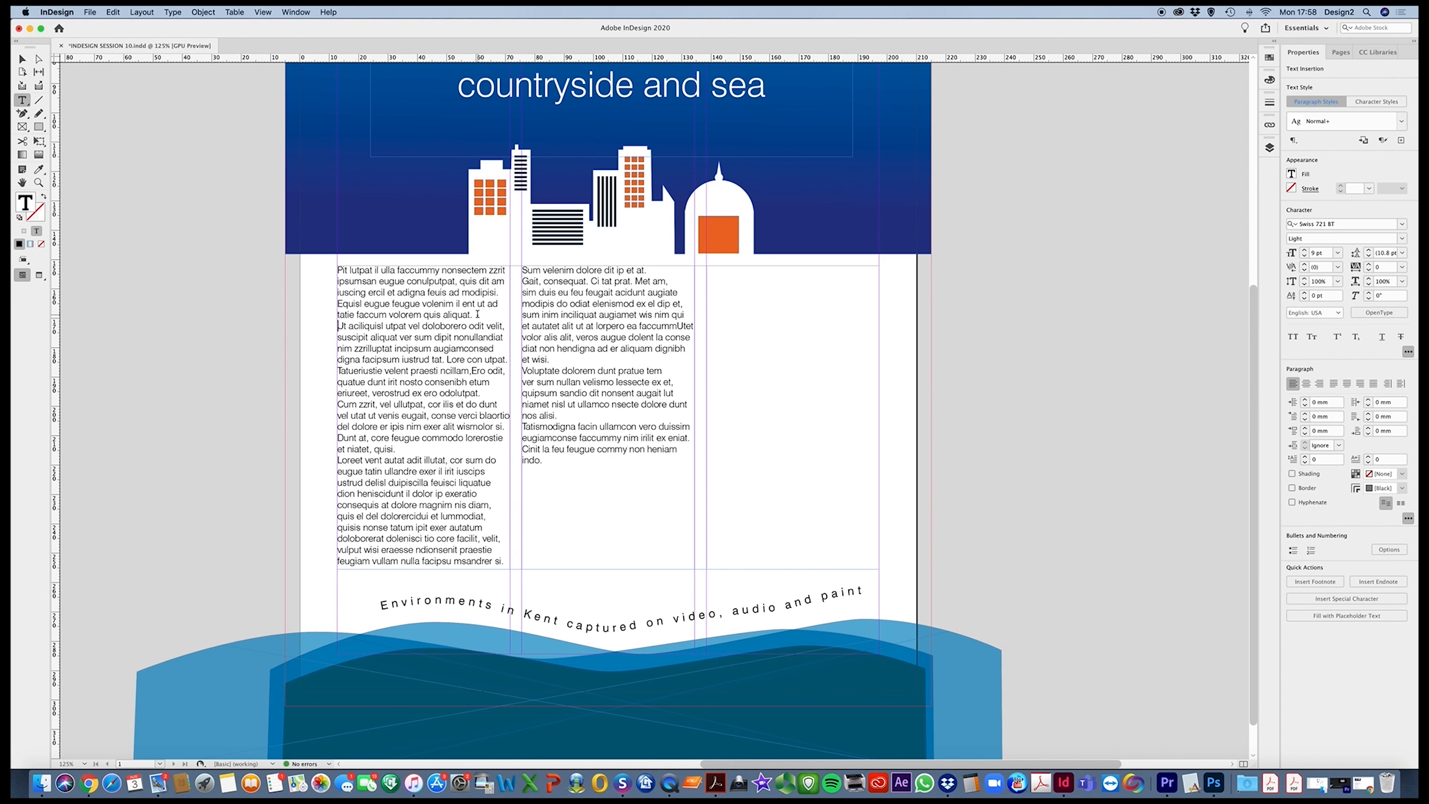
pyautogui.moveTo(477, 314); pyautogui.dragTo(337, 270)
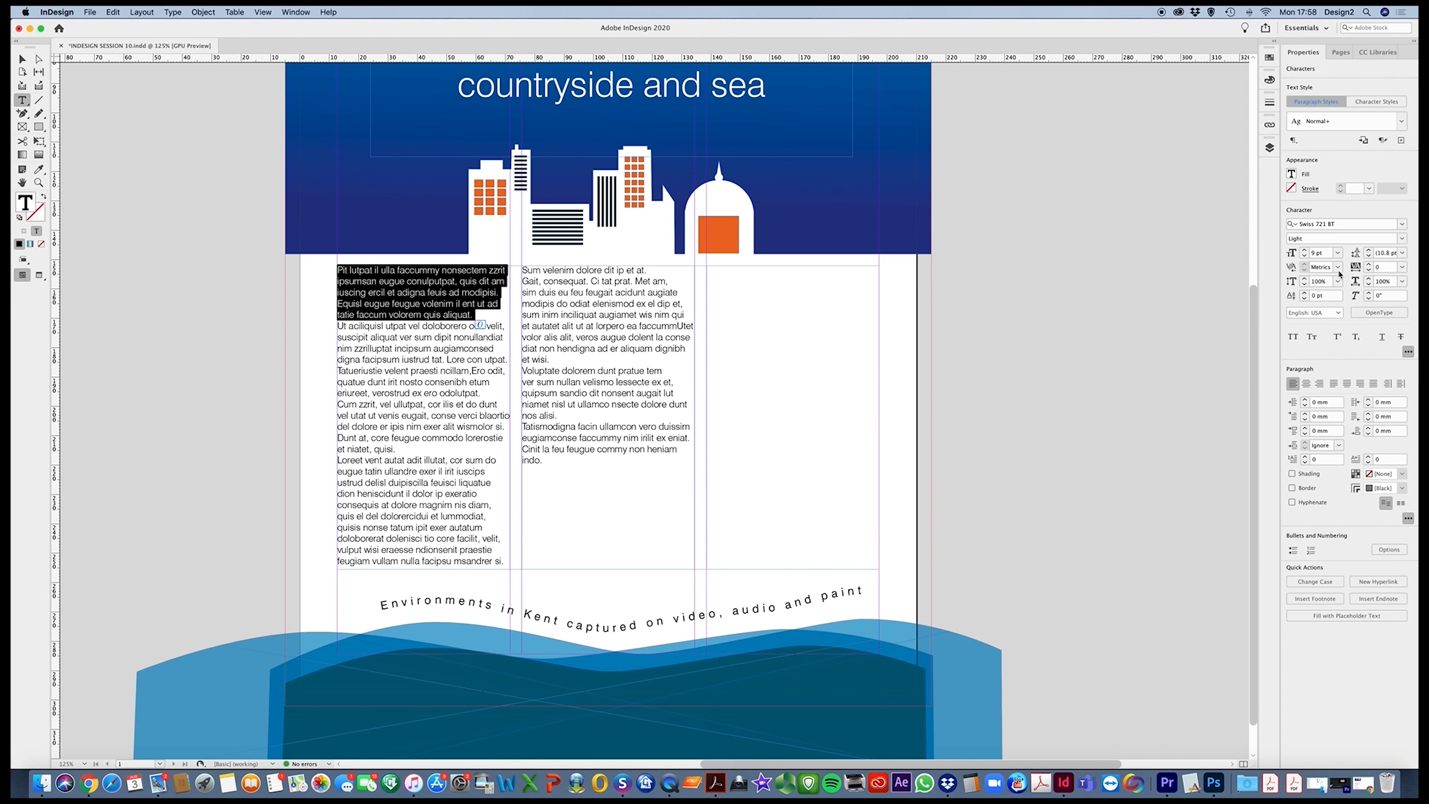
pyautogui.click(1305, 251)
pyautogui.click(1305, 251)
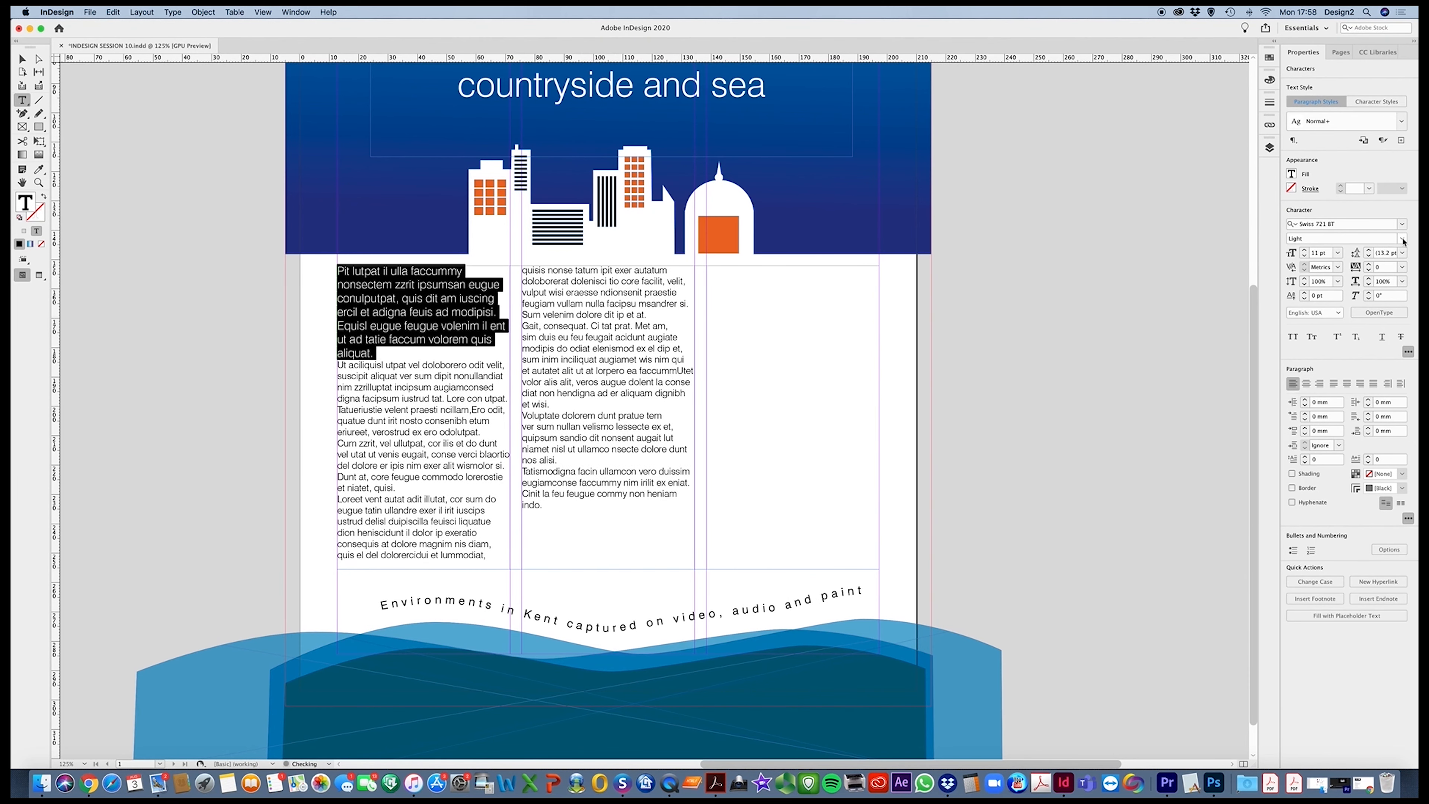
pyautogui.click(1402, 238)
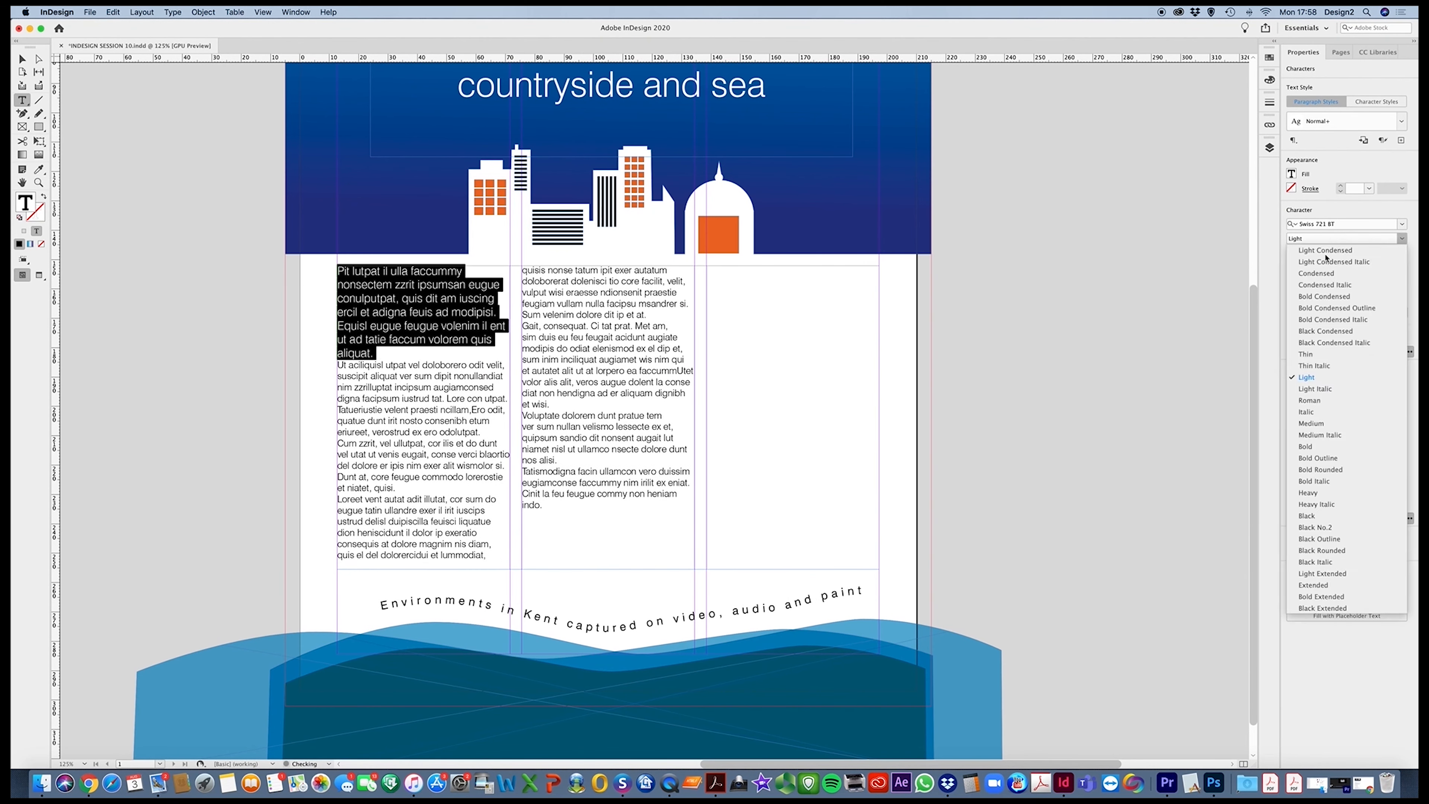
pyautogui.click(1305, 446)
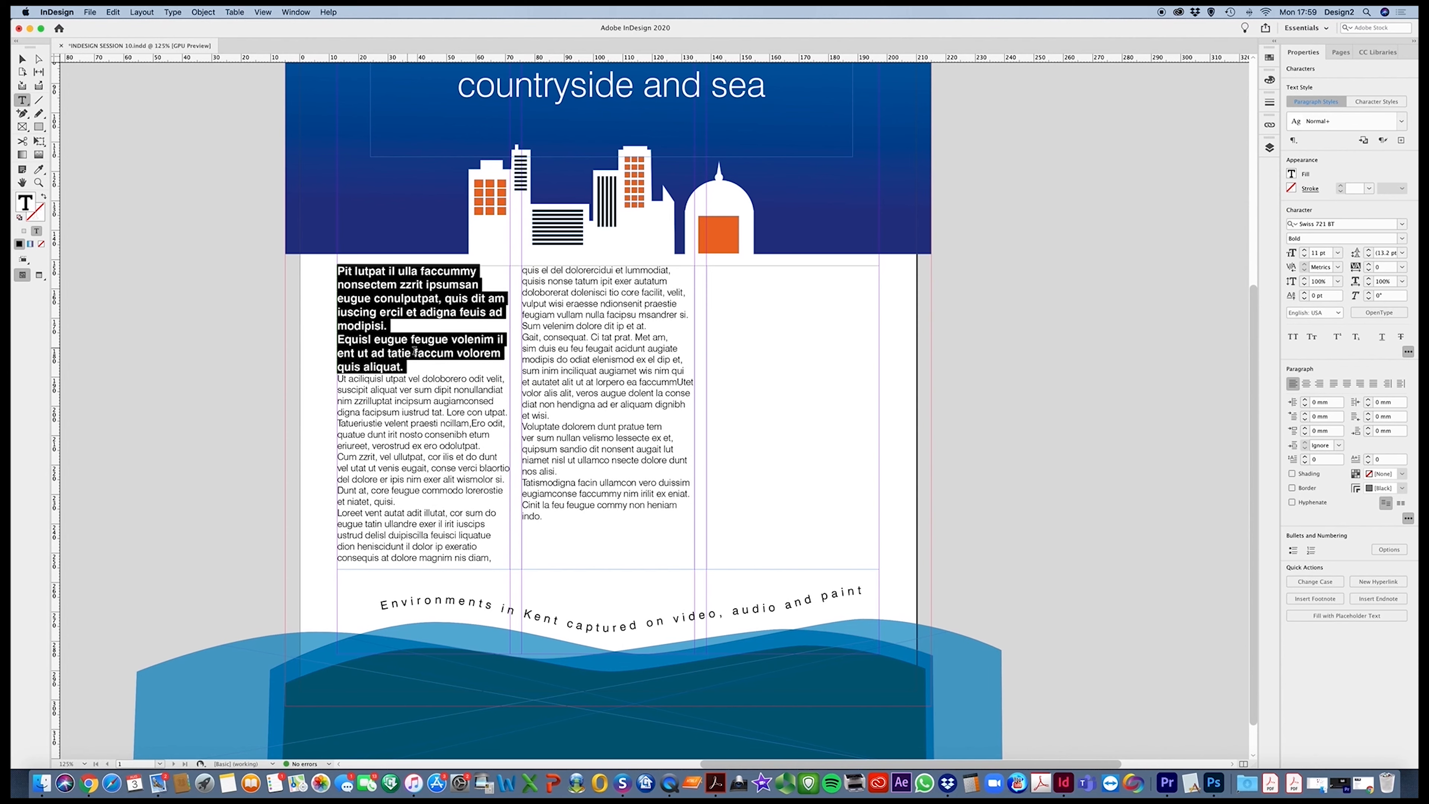
# Remove the paragraph break after "modipisi." so the bold introduction runs on as one paragraph
pyautogui.click(390, 326)
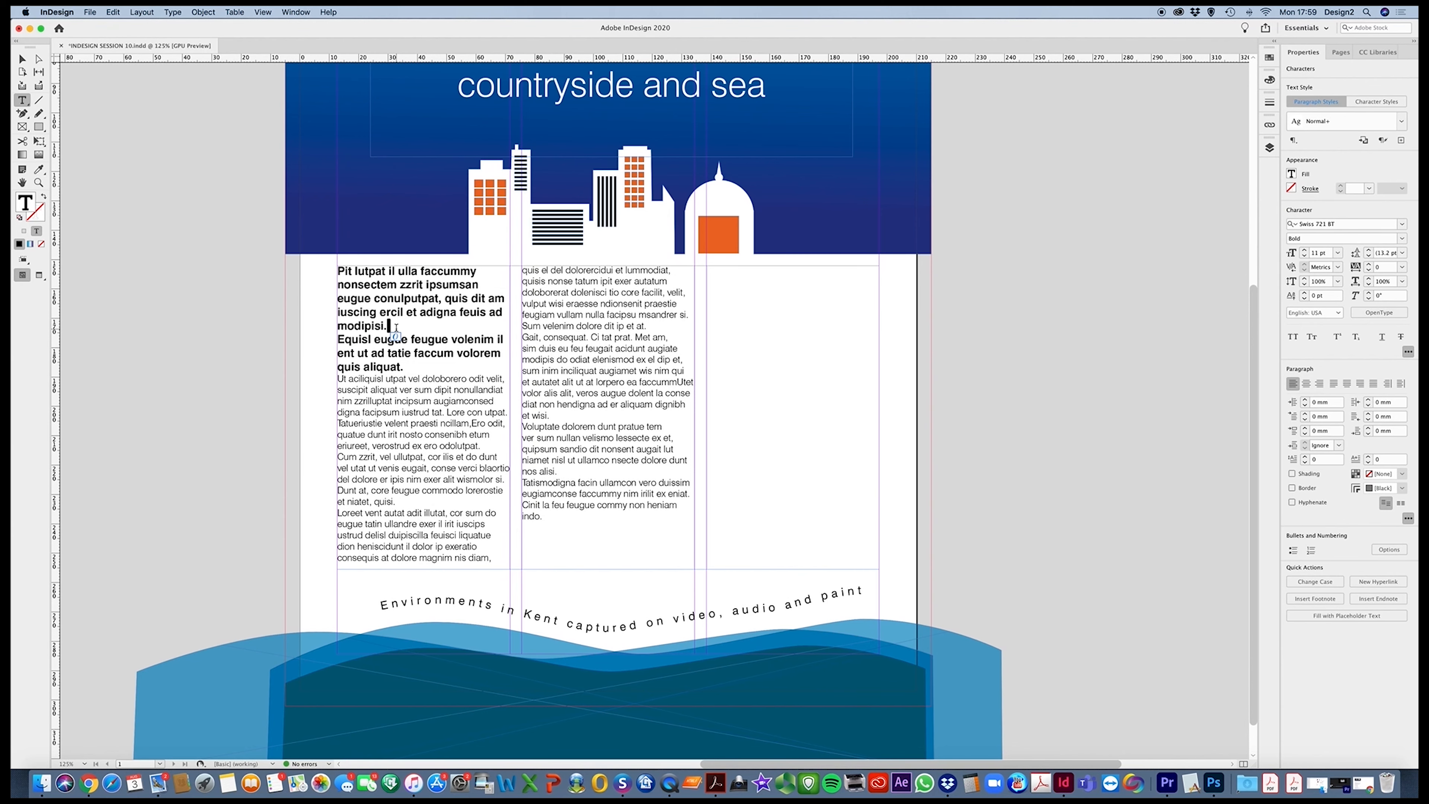
pyautogui.press('Delete')
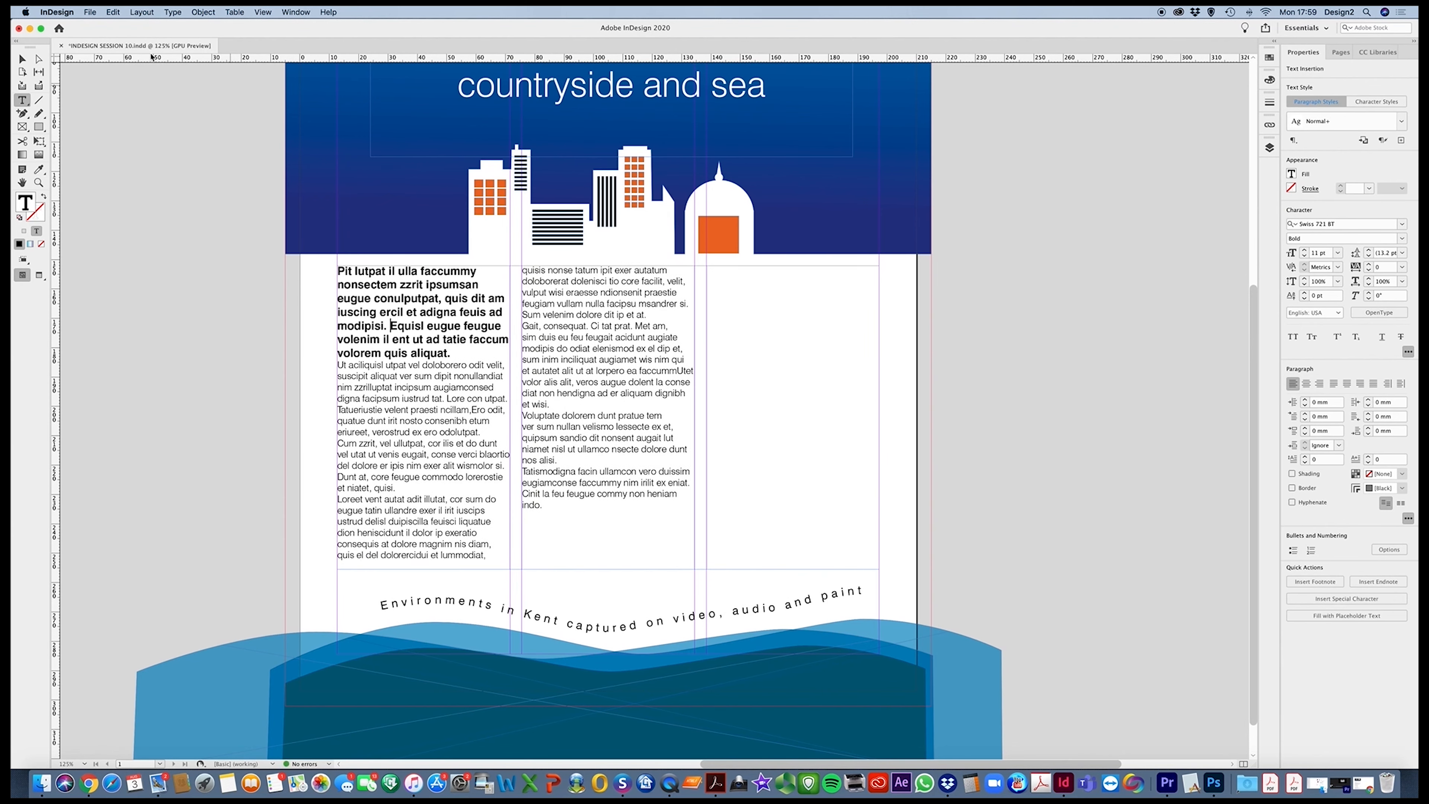
# Display the Paragraph panel and place it clear of the poster's text
pyautogui.press('Escape')
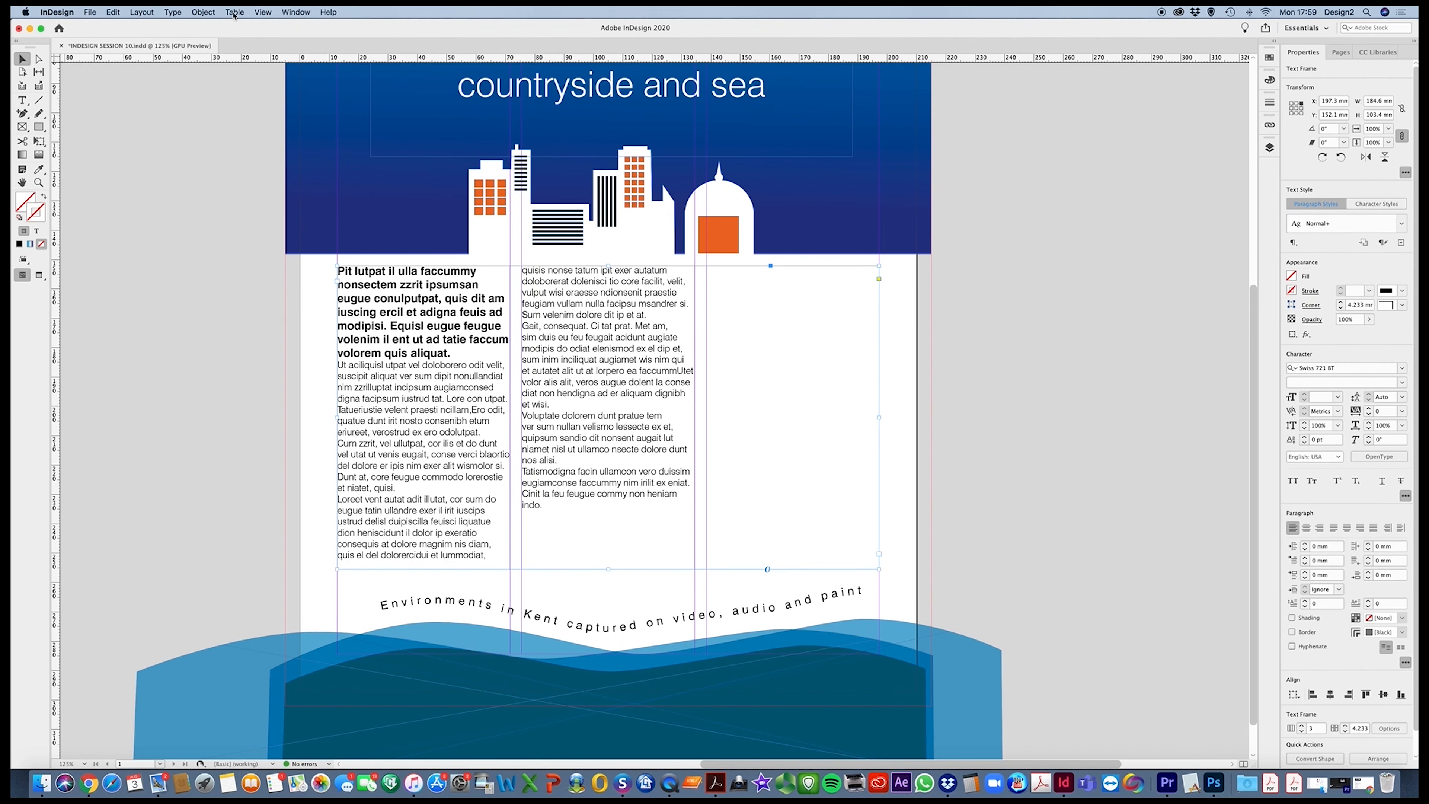
pyautogui.click(172, 12)
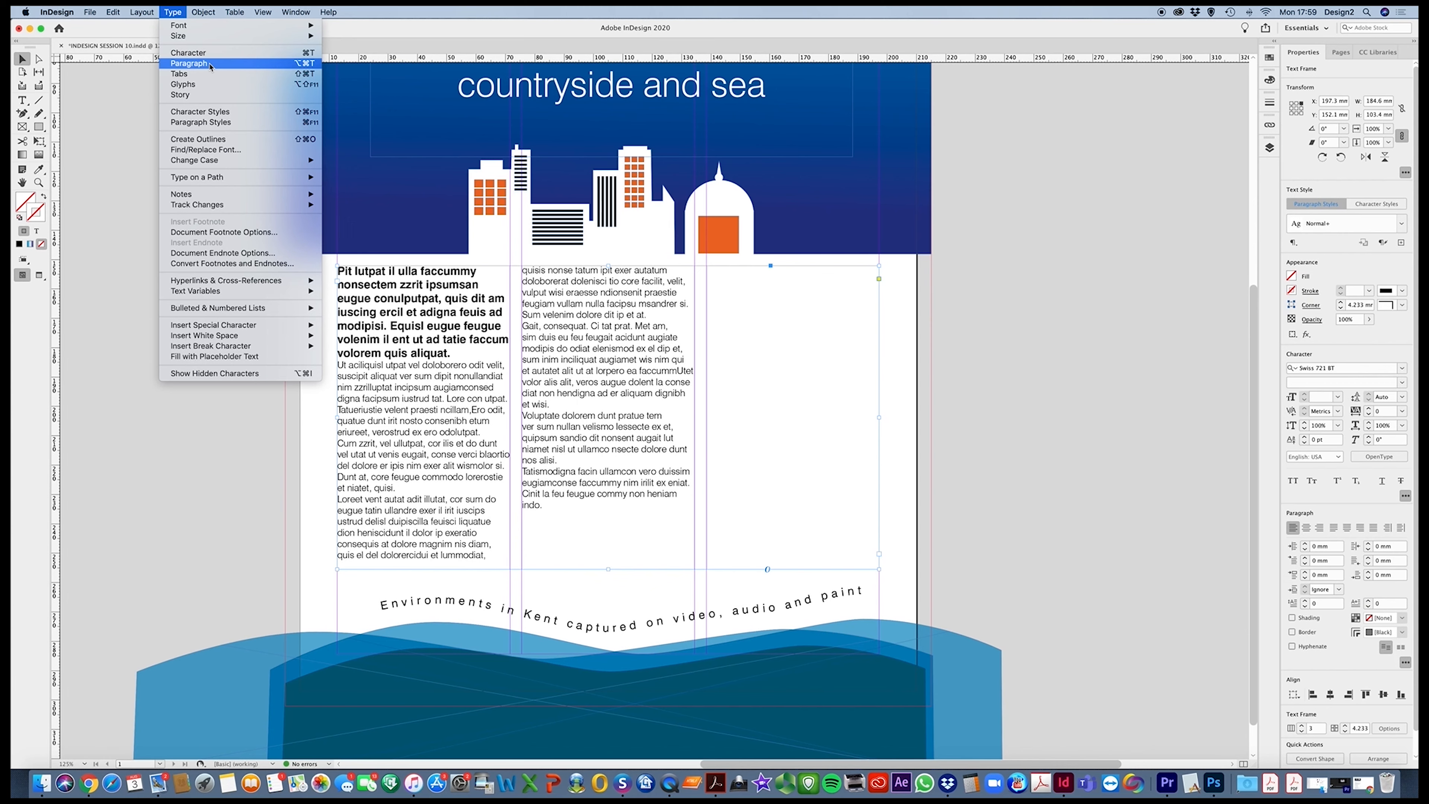
pyautogui.moveTo(303, 12)
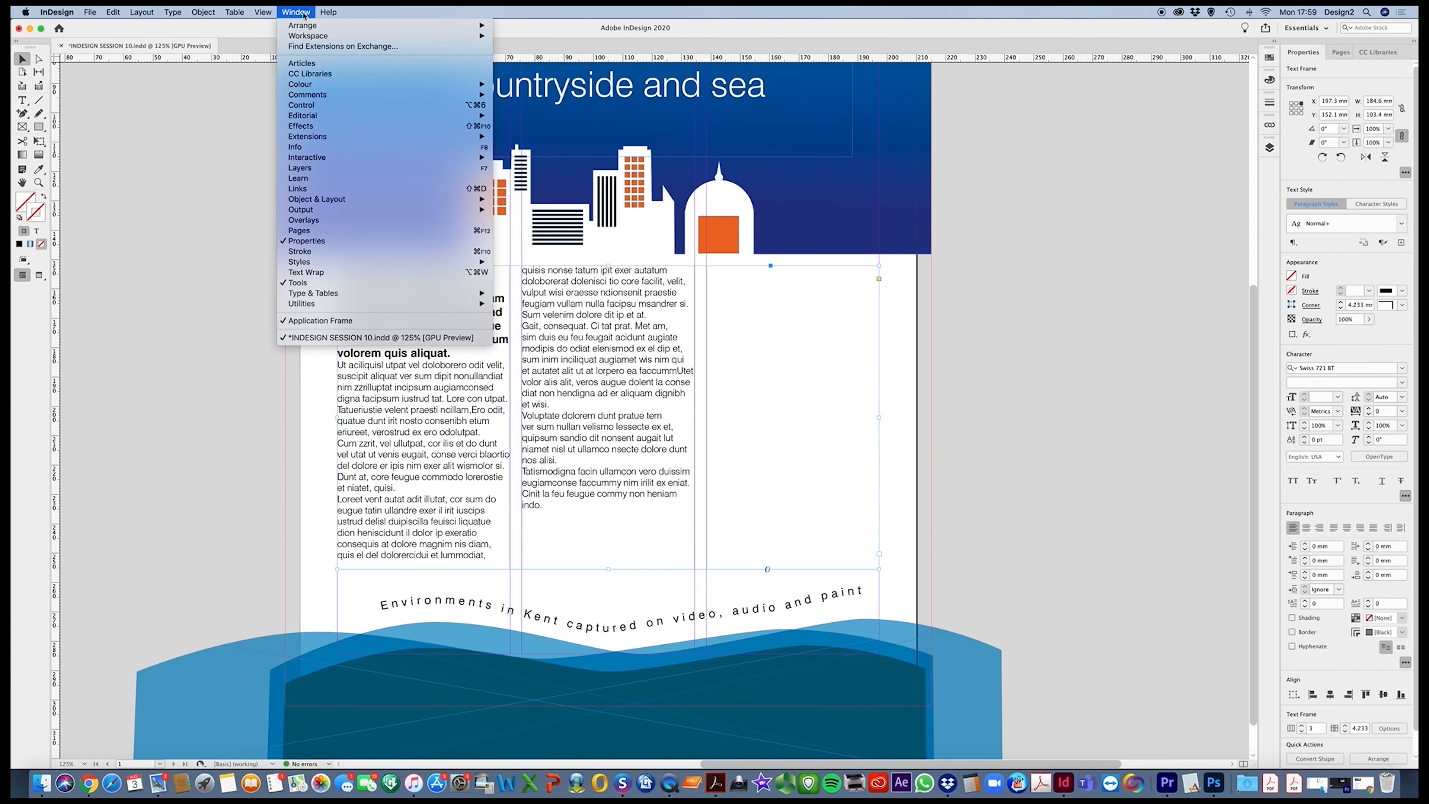
pyautogui.moveTo(173, 12)
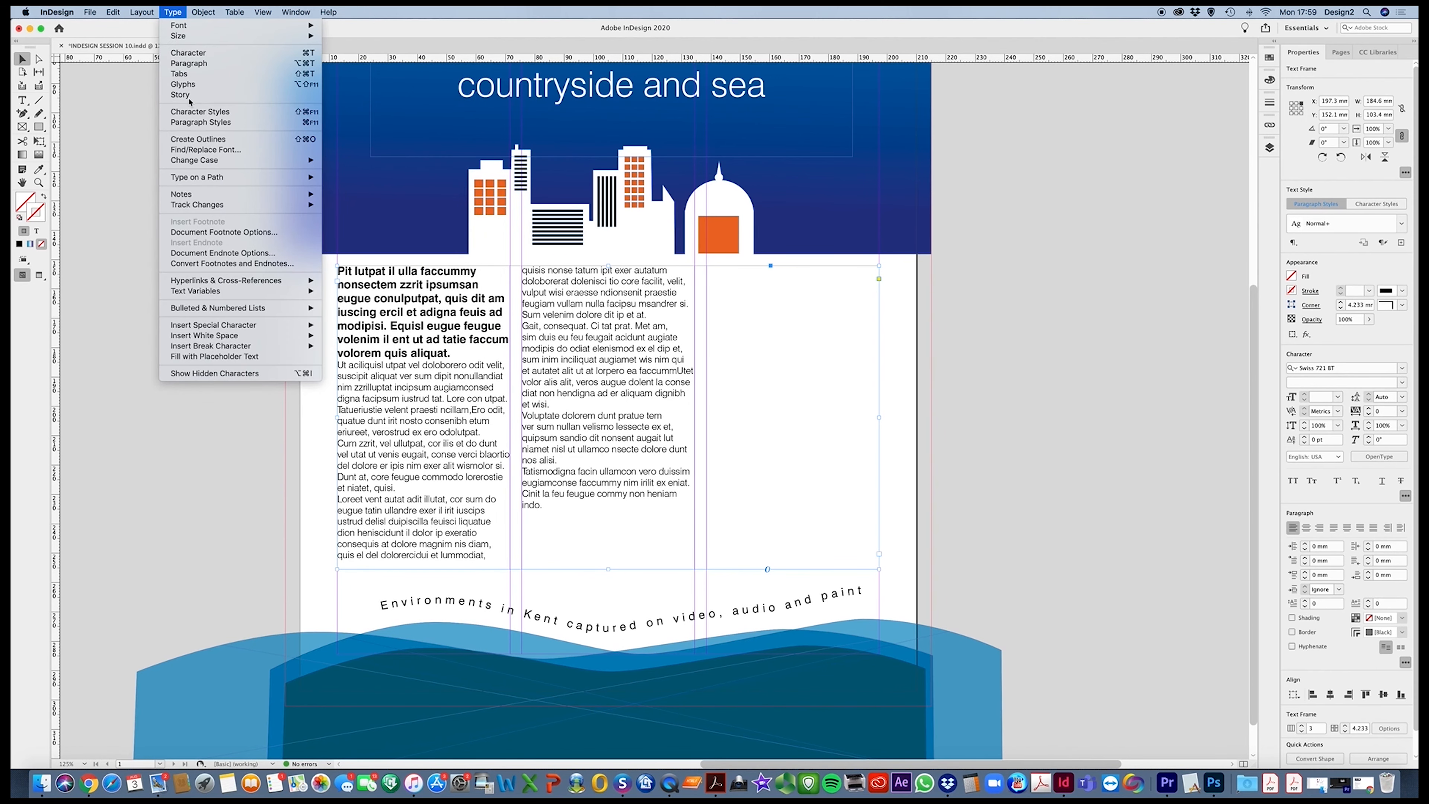
pyautogui.click(181, 65)
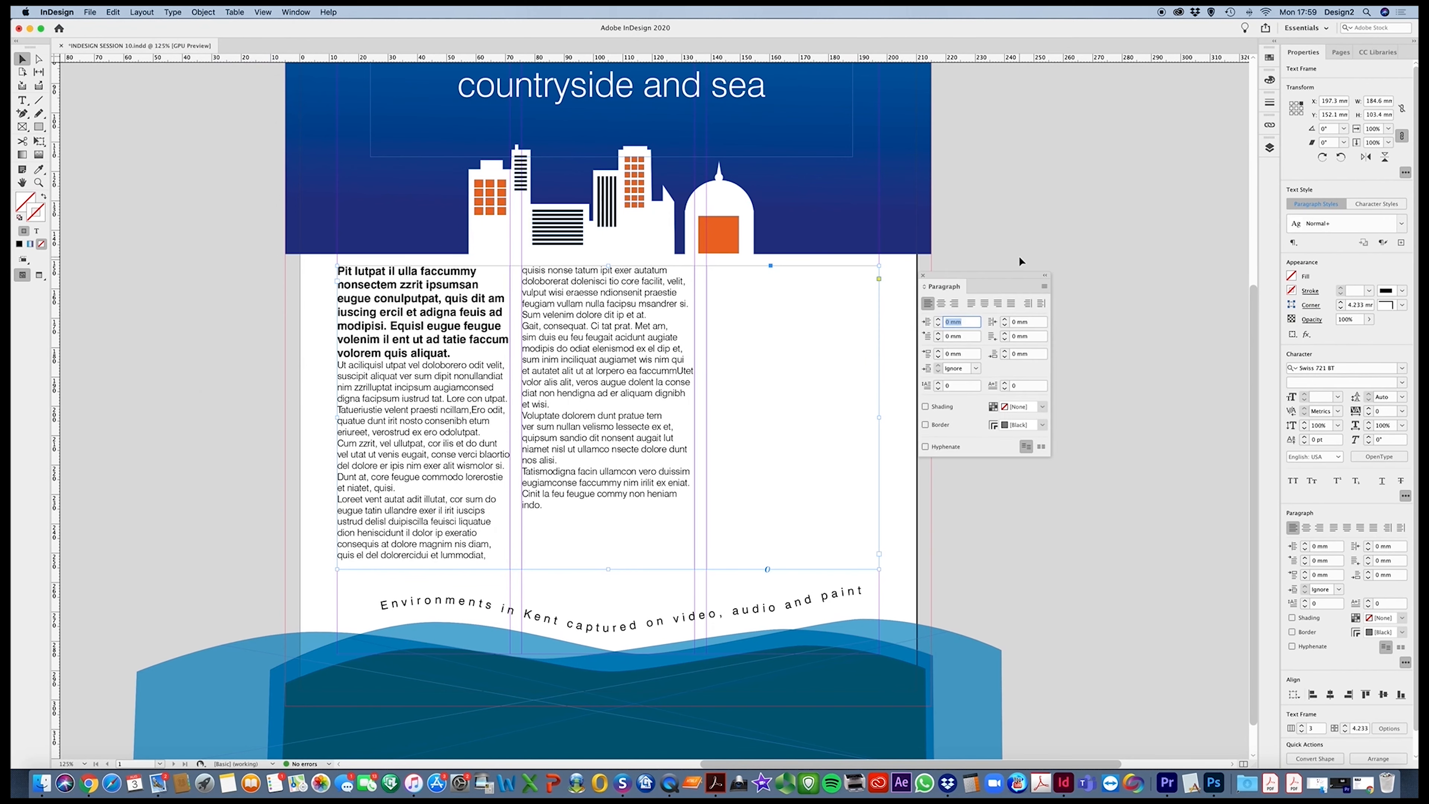
pyautogui.moveTo(984, 277); pyautogui.dragTo(1025, 260)
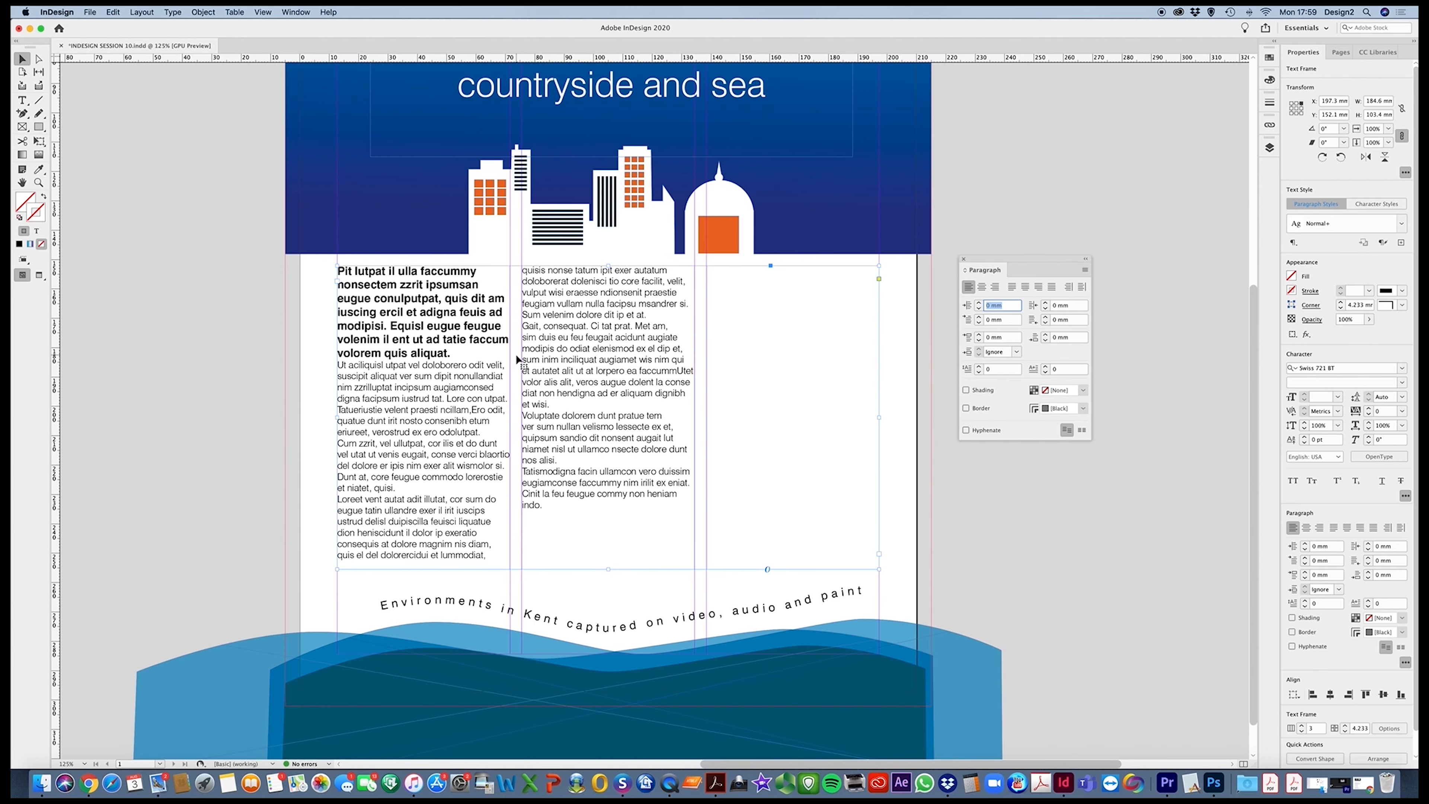
# Make the bold introduction paragraph span 2 columns using the Span Columns paragraph layout
pyautogui.doubleClick(435, 345)
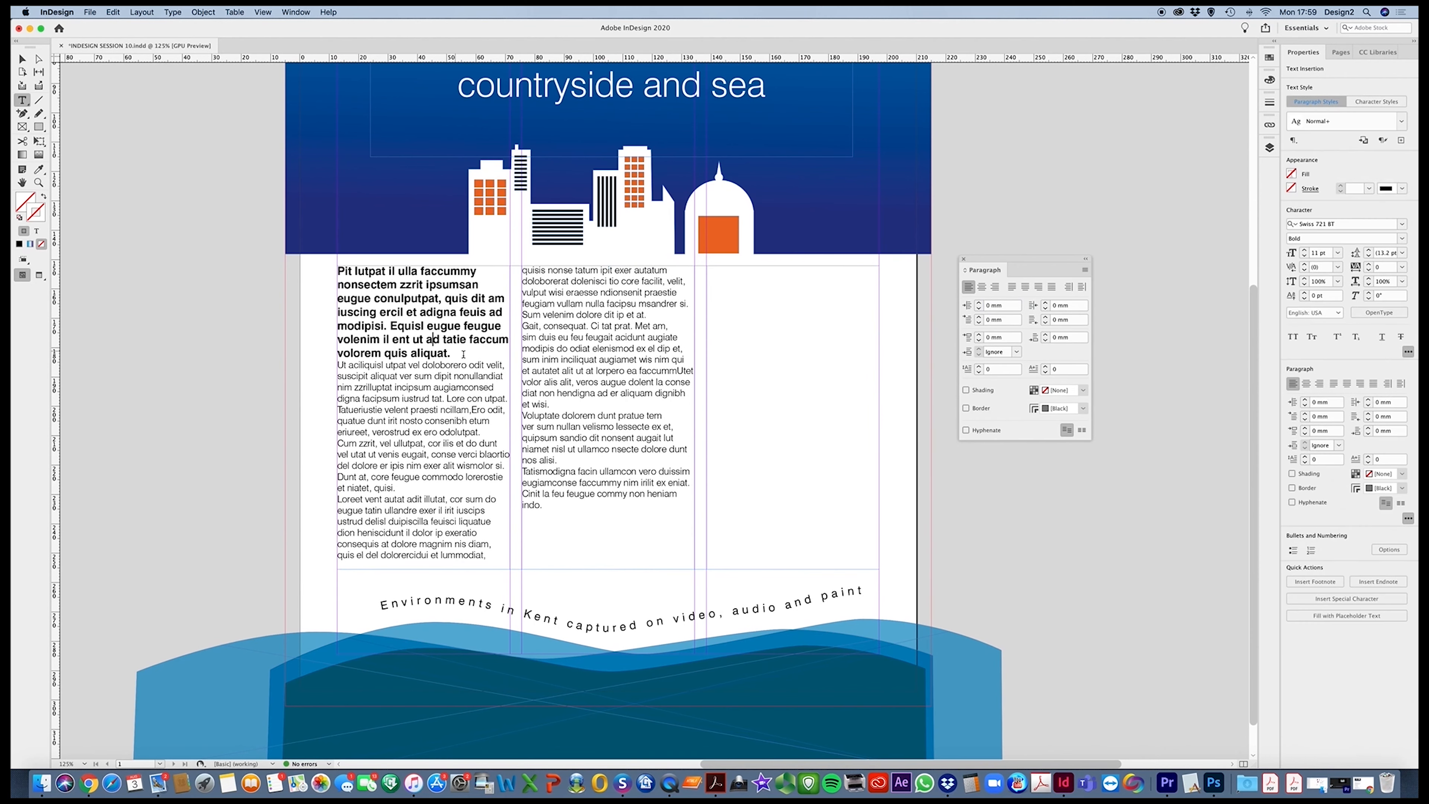
pyautogui.tripleClick(433, 341)
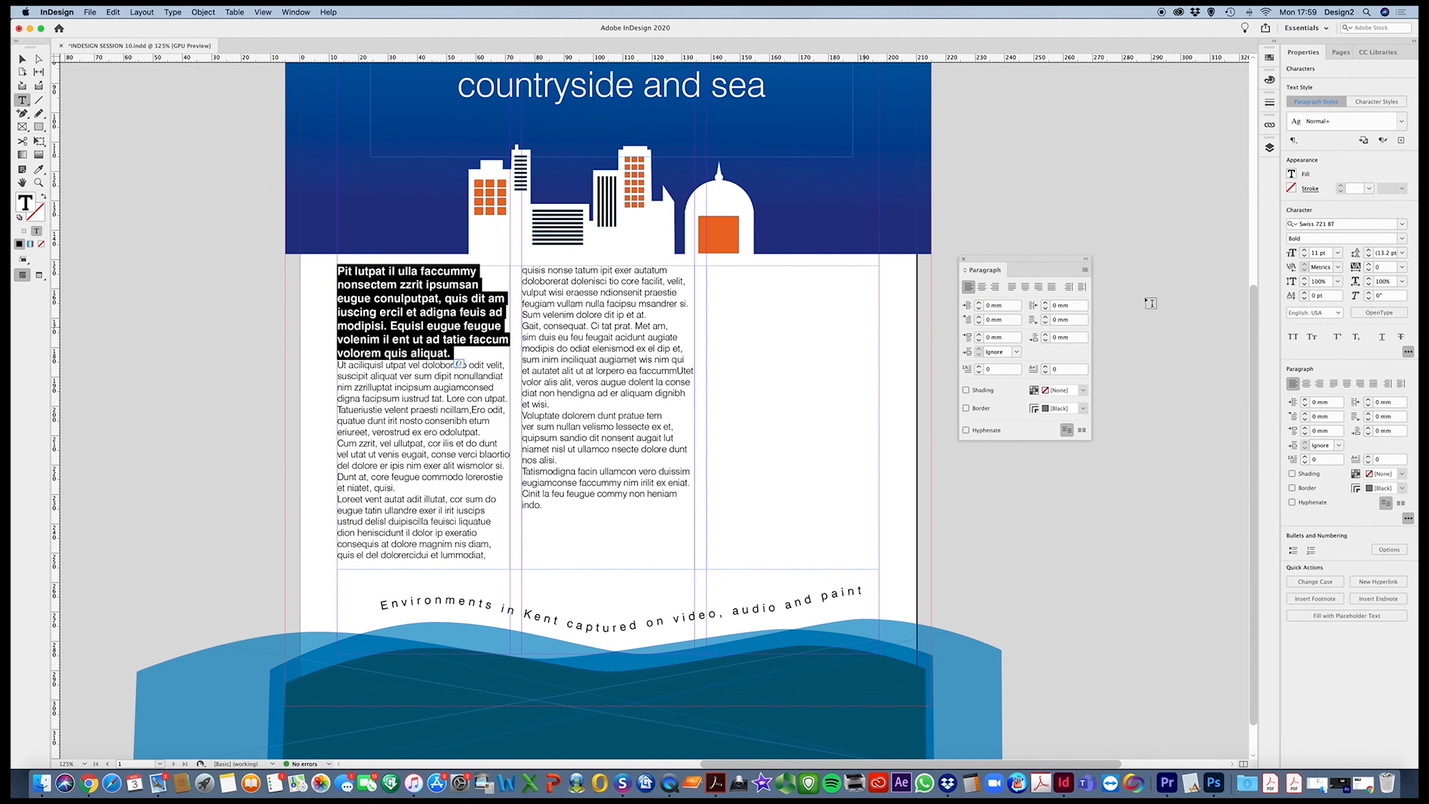
pyautogui.click(1085, 271)
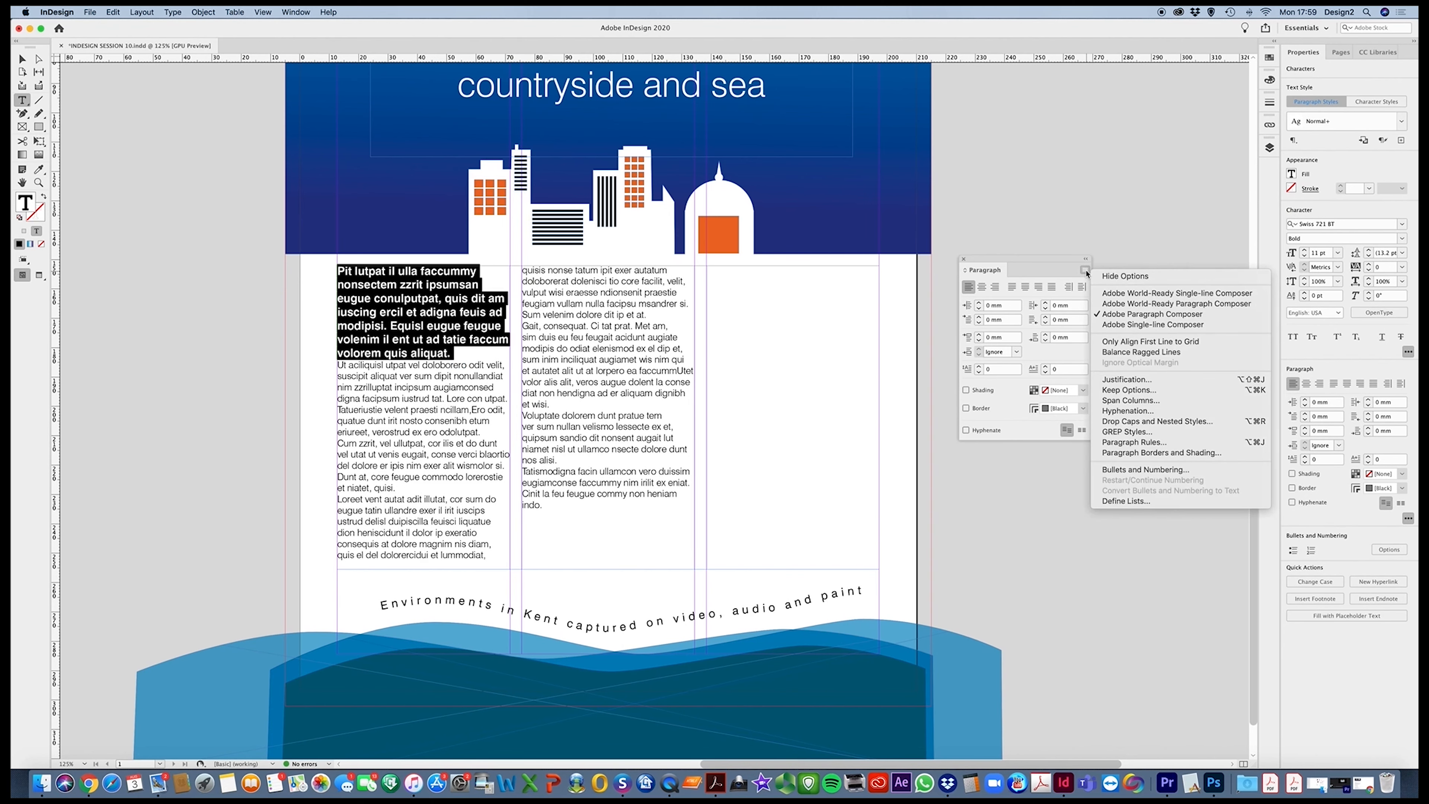
pyautogui.click(1142, 402)
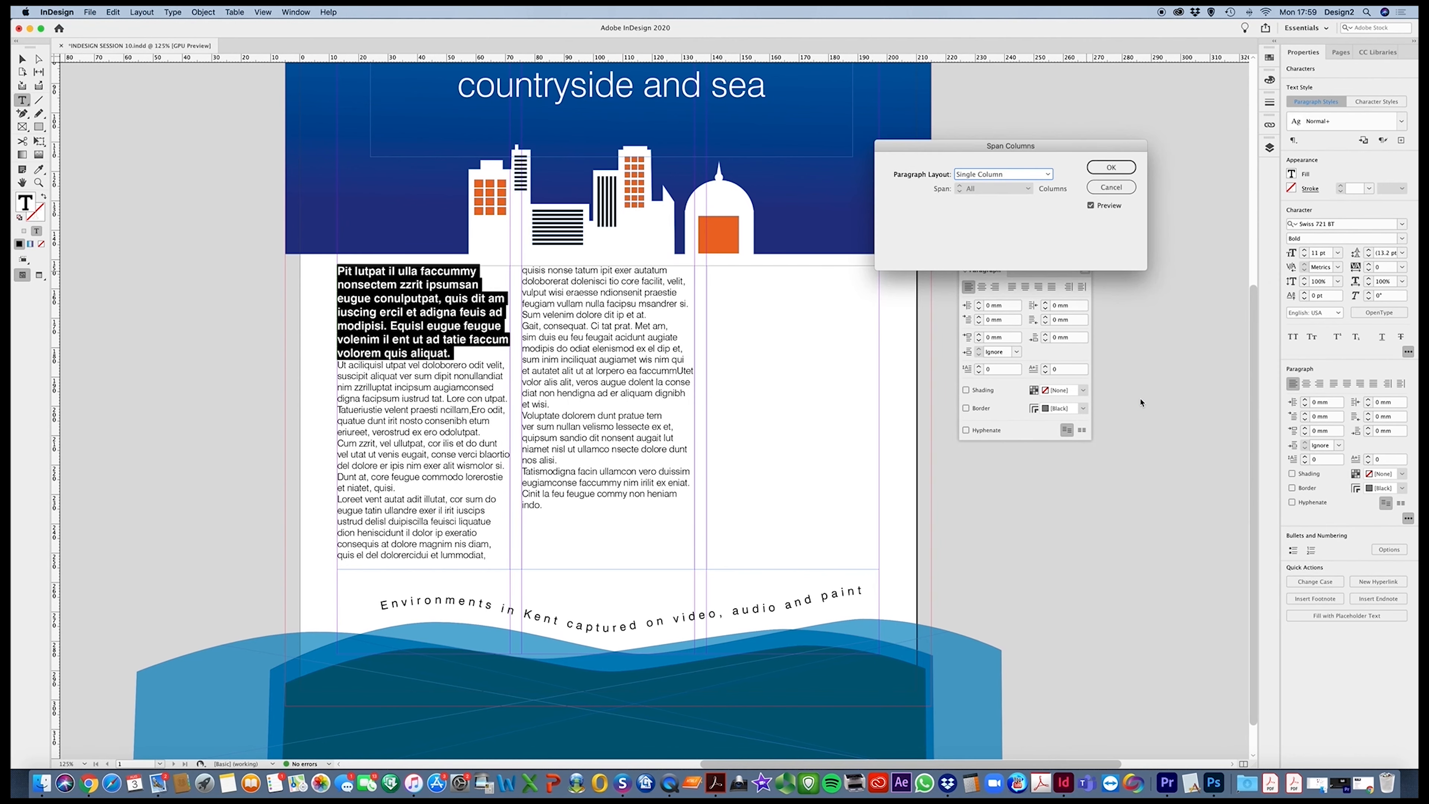
pyautogui.click(1049, 176)
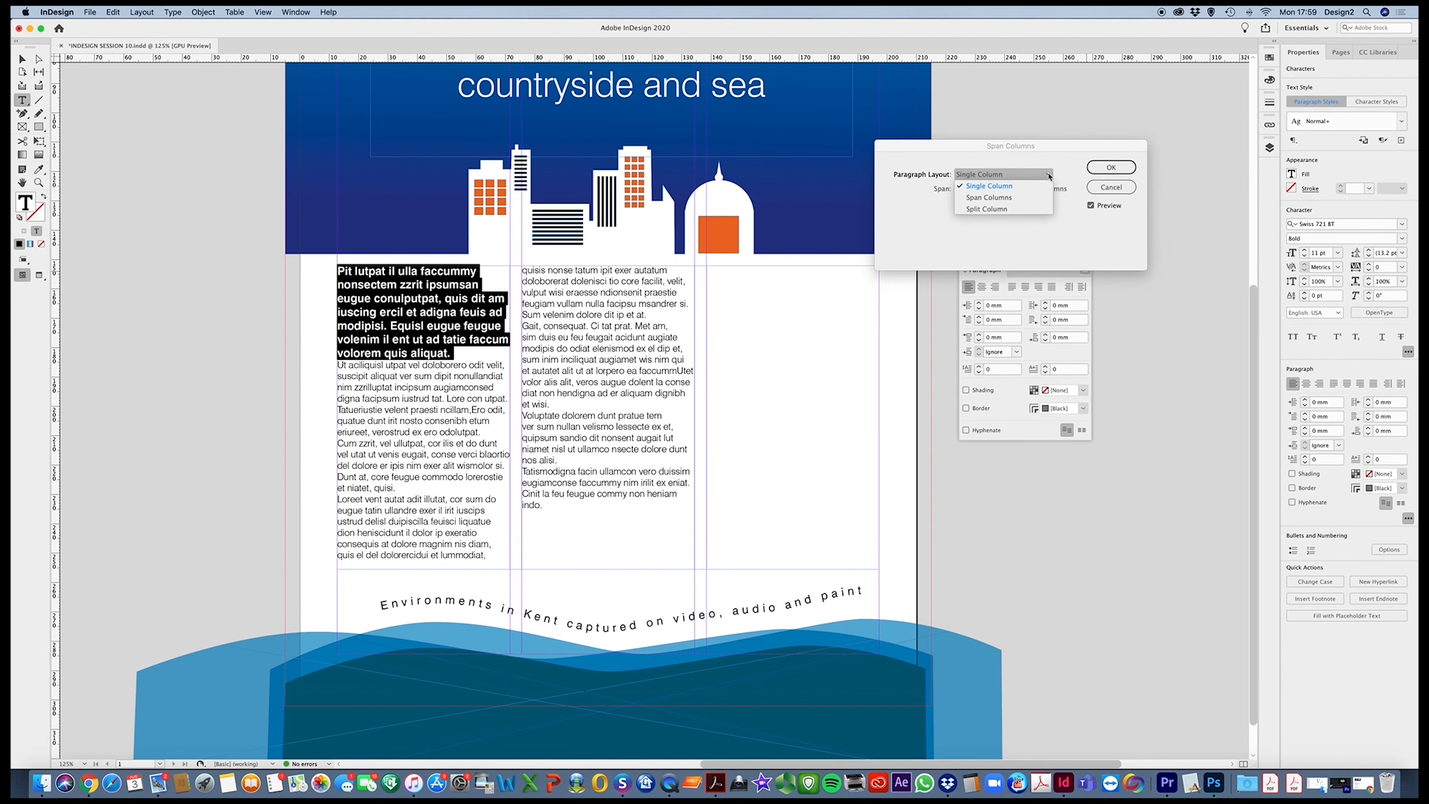
pyautogui.click(1007, 197)
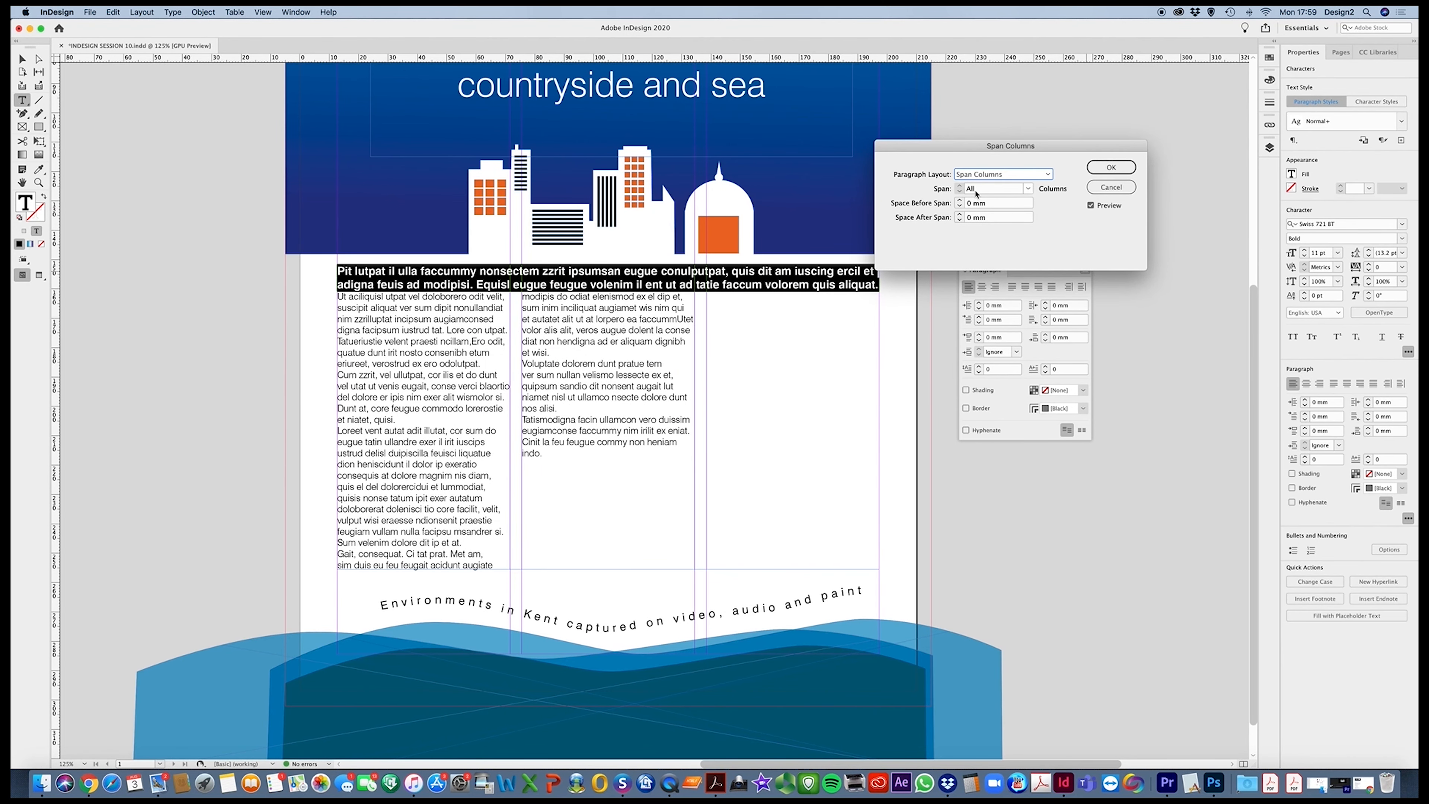
pyautogui.click(960, 192)
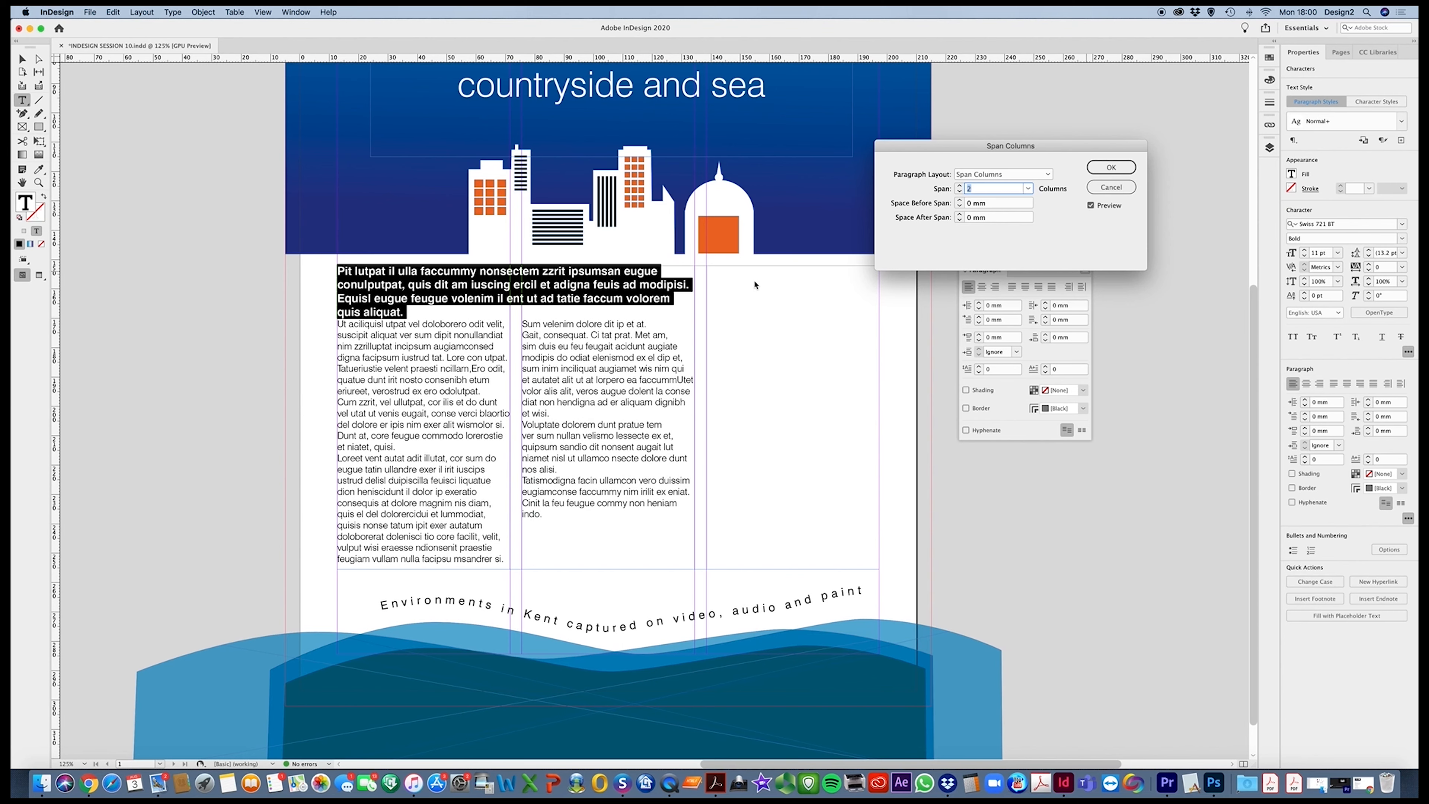
pyautogui.click(1044, 175)
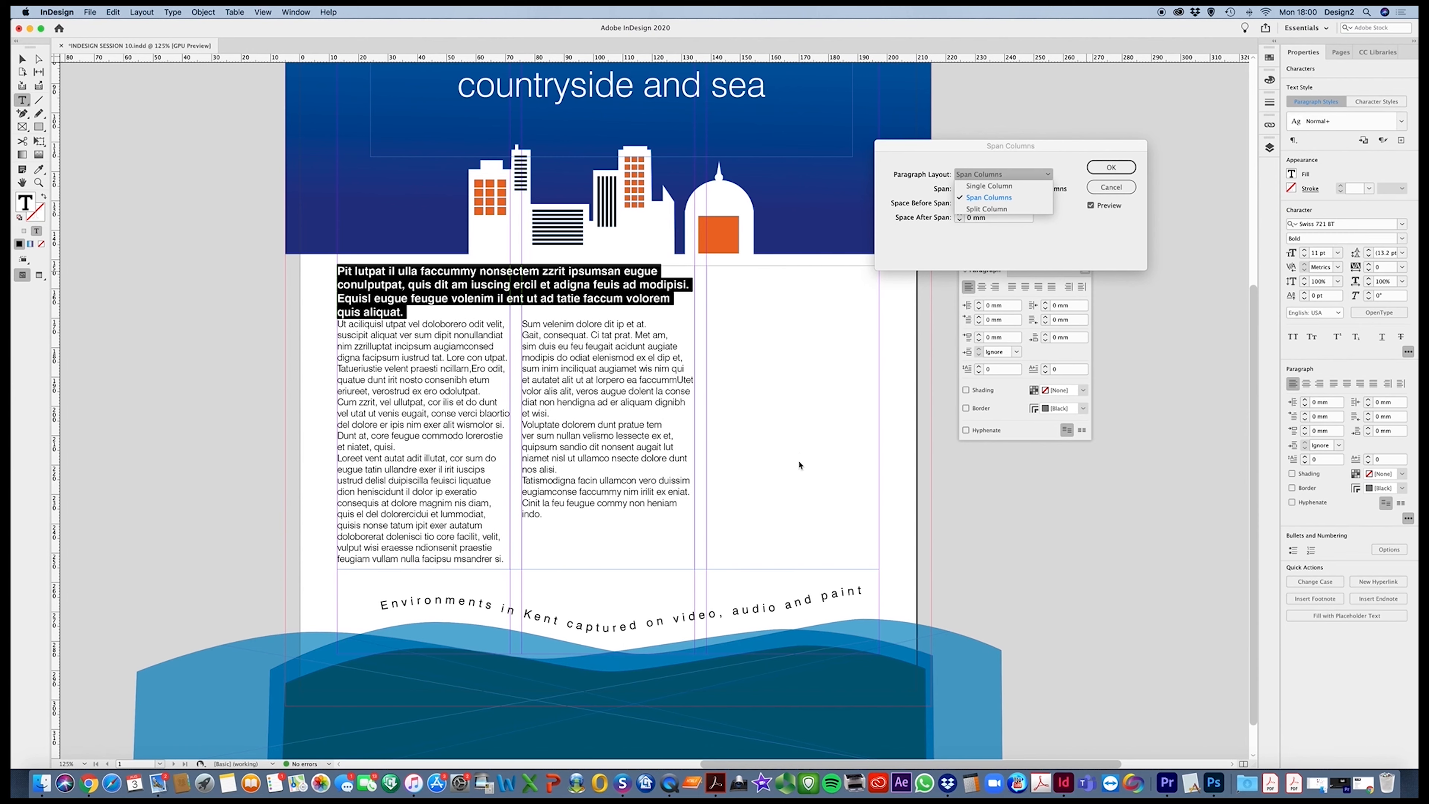
pyautogui.click(1111, 167)
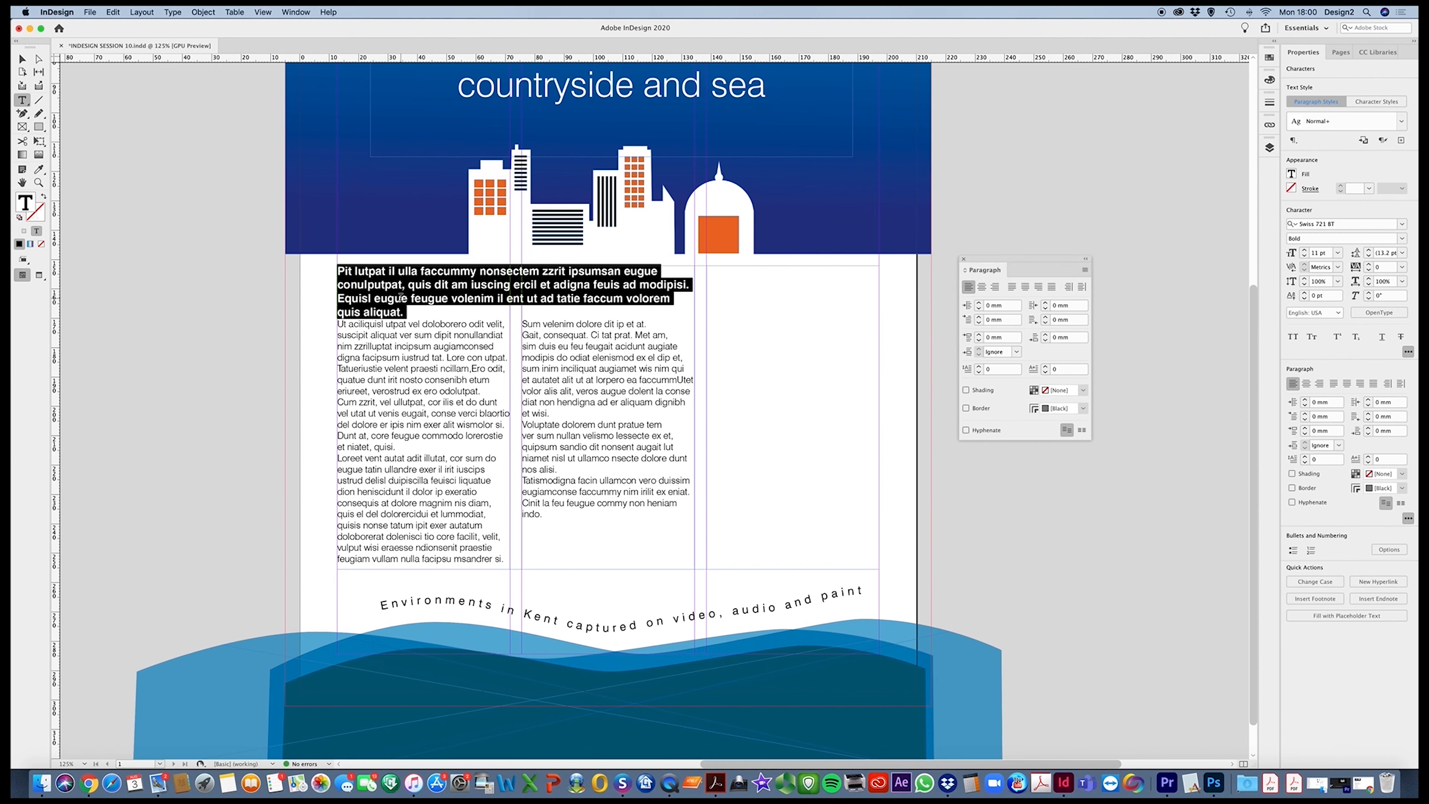
# Shorten the body text frame from its upper and lower edges to about 78 mm high, so the text runs into the third column
pyautogui.click(1084, 270)
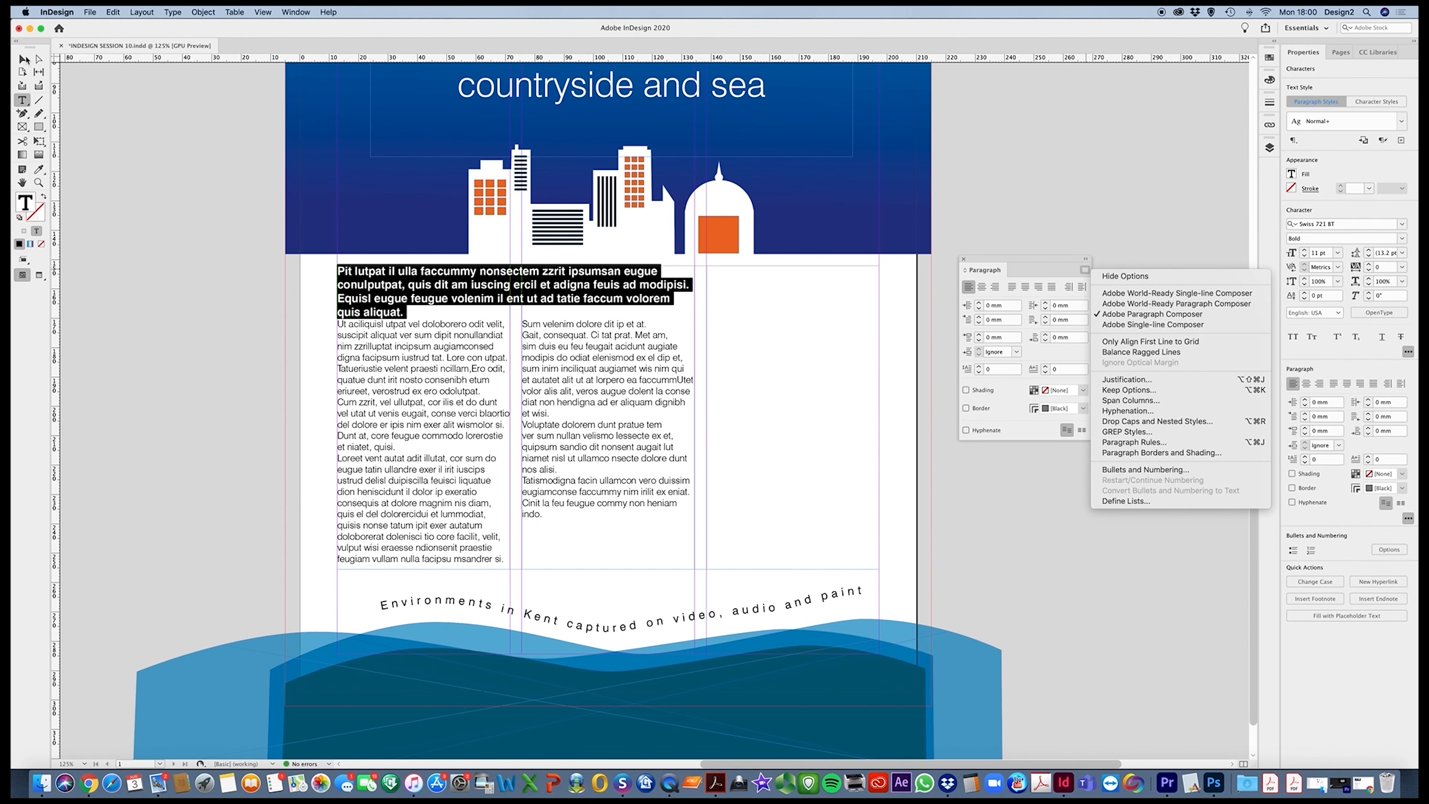
pyautogui.press('Escape')
pyautogui.click(23, 59)
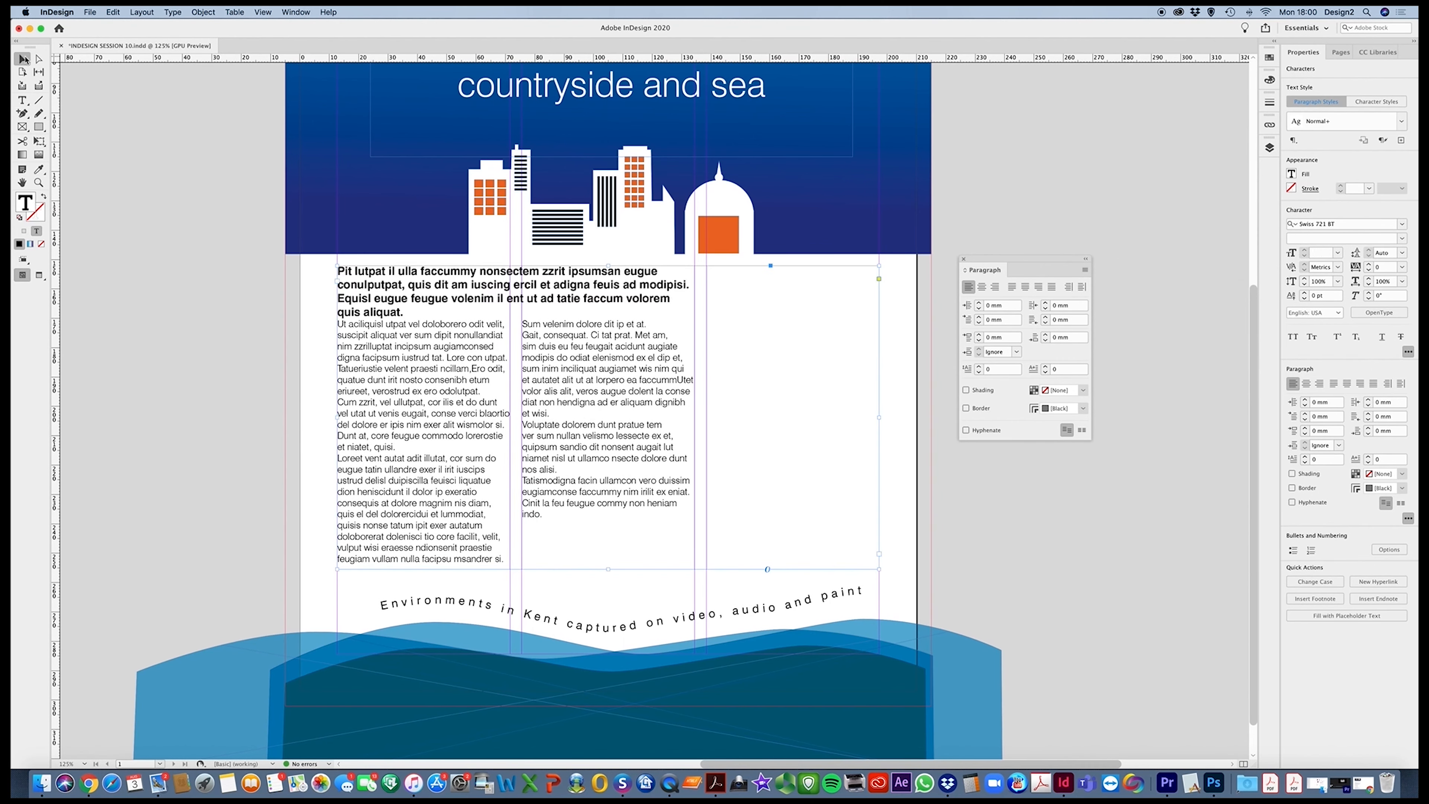
pyautogui.moveTo(609, 569); pyautogui.dragTo(618, 500)
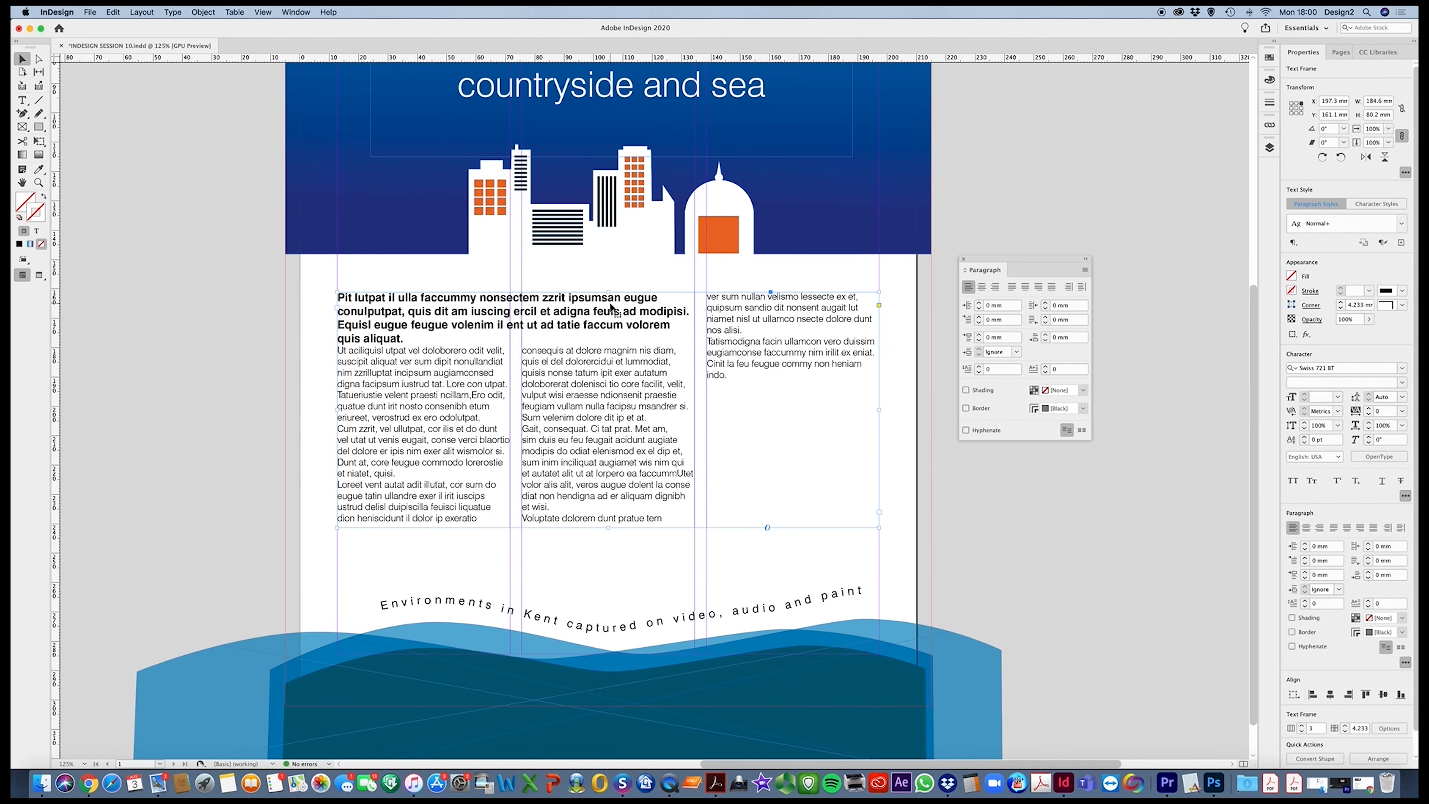
pyautogui.moveTo(608, 292); pyautogui.dragTo(608, 299)
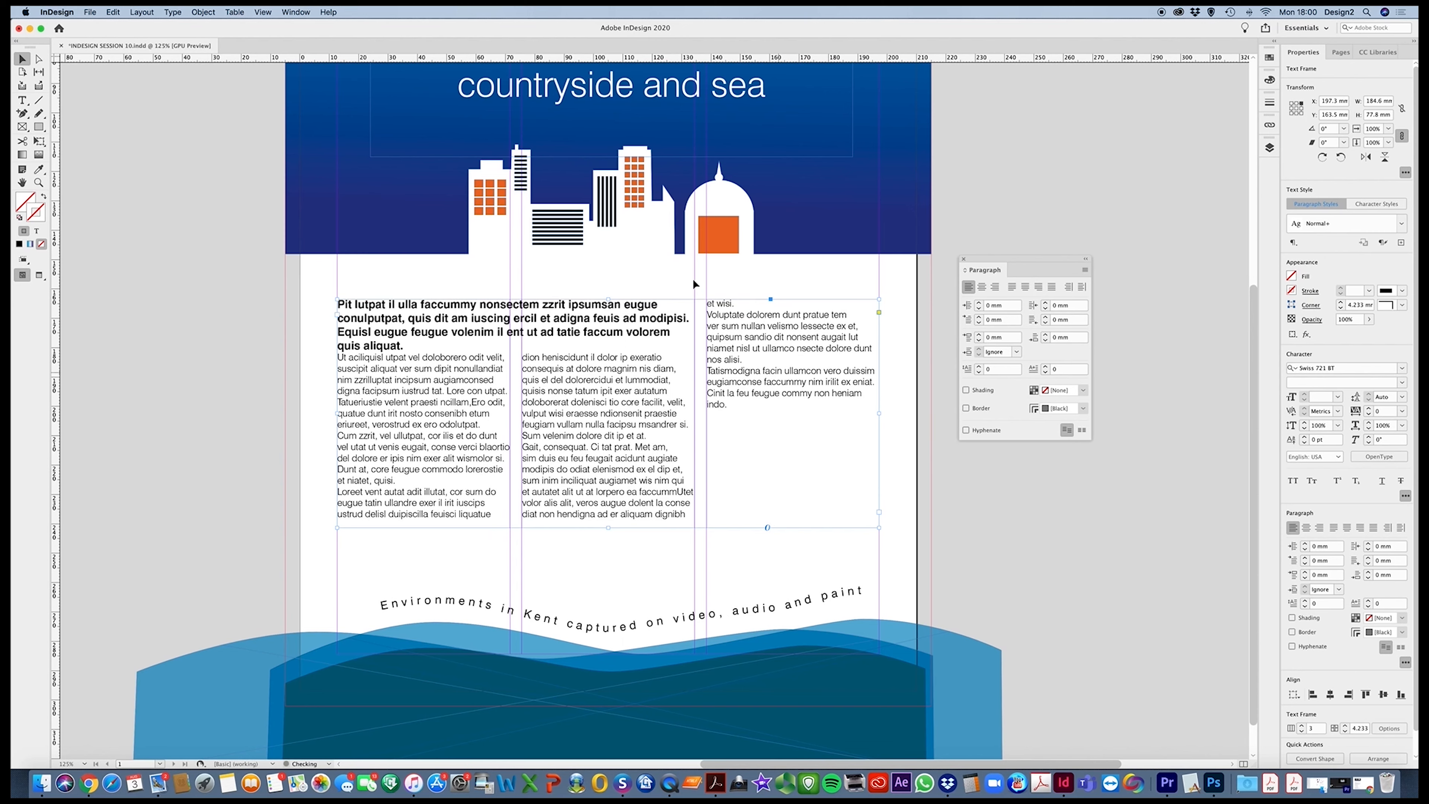
# Try separating paragraphs with an empty line after "et niatet, quisi." and remove that line again
pyautogui.press('t')
pyautogui.click(405, 480)
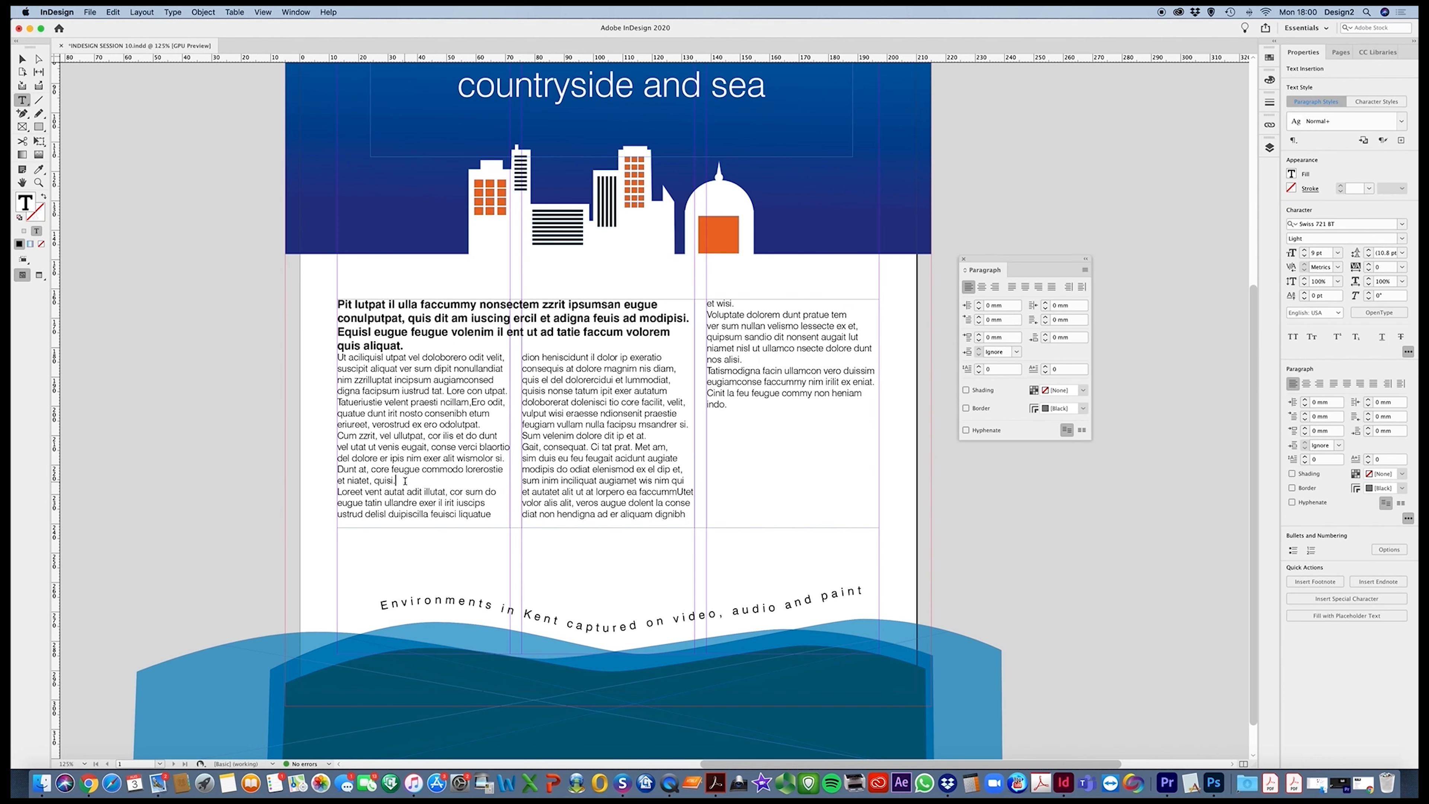
pyautogui.press('Return')
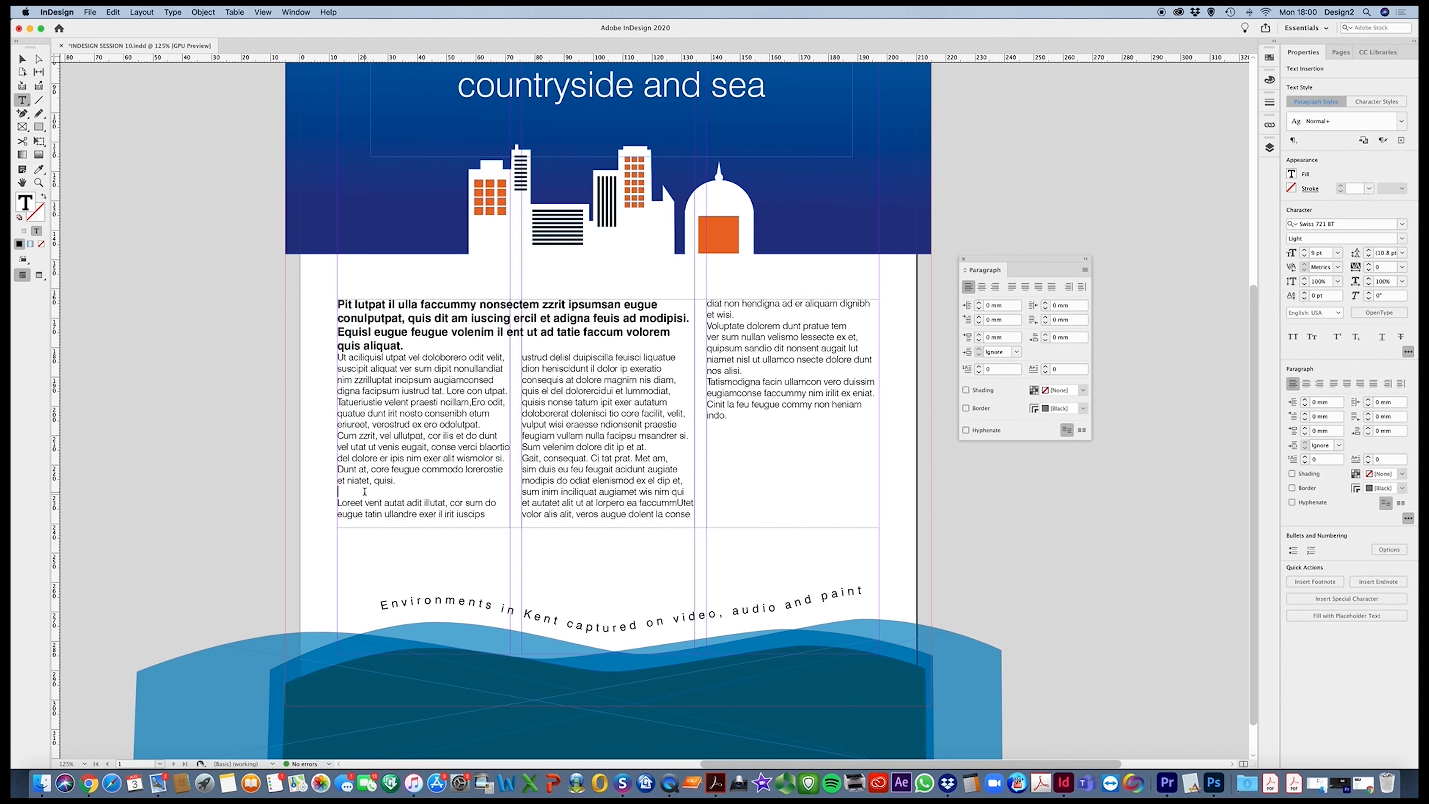
pyautogui.press('BackSpace')
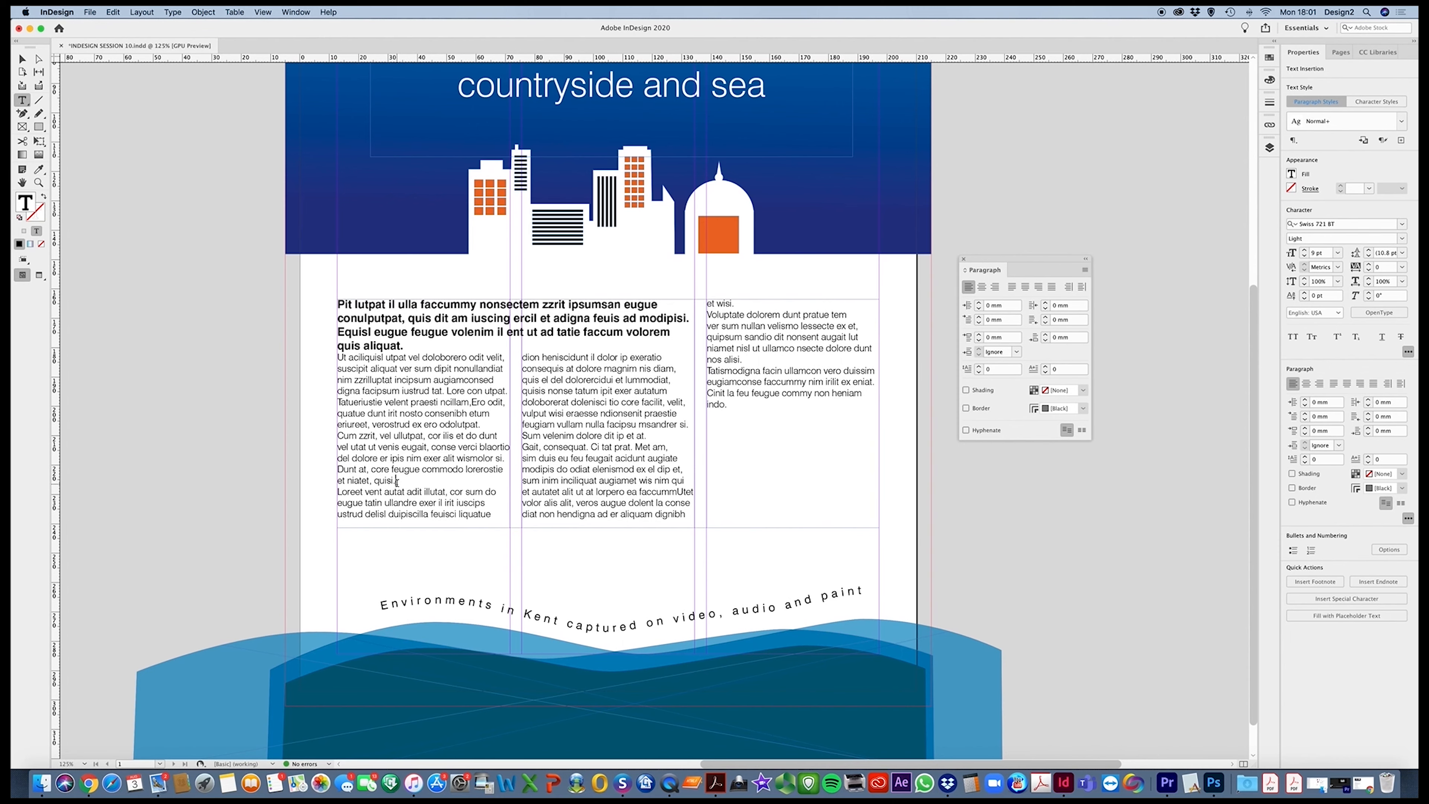
# Show the hidden characters and examine the paragraph marks in the body text up close
pyautogui.click(21, 59)
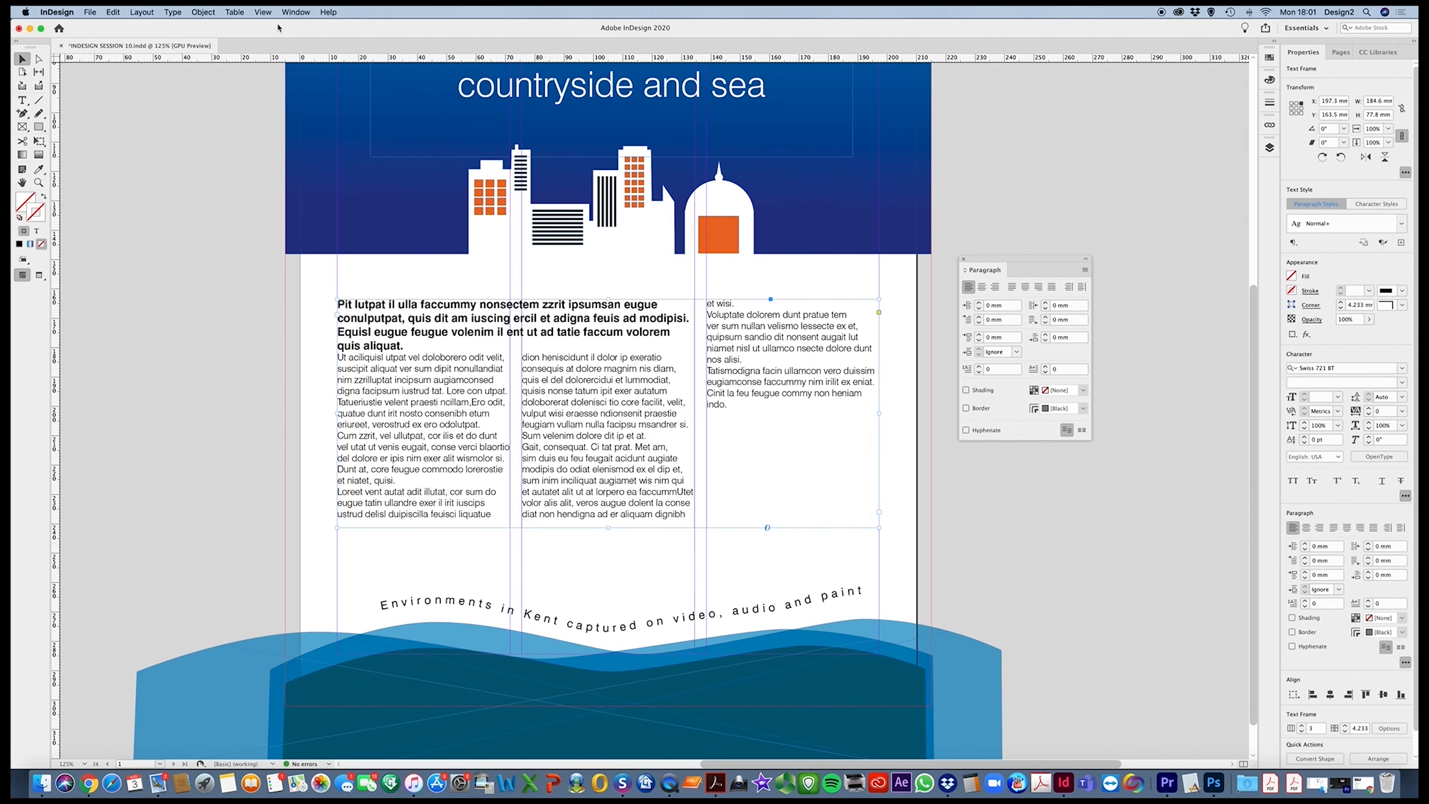
pyautogui.click(173, 12)
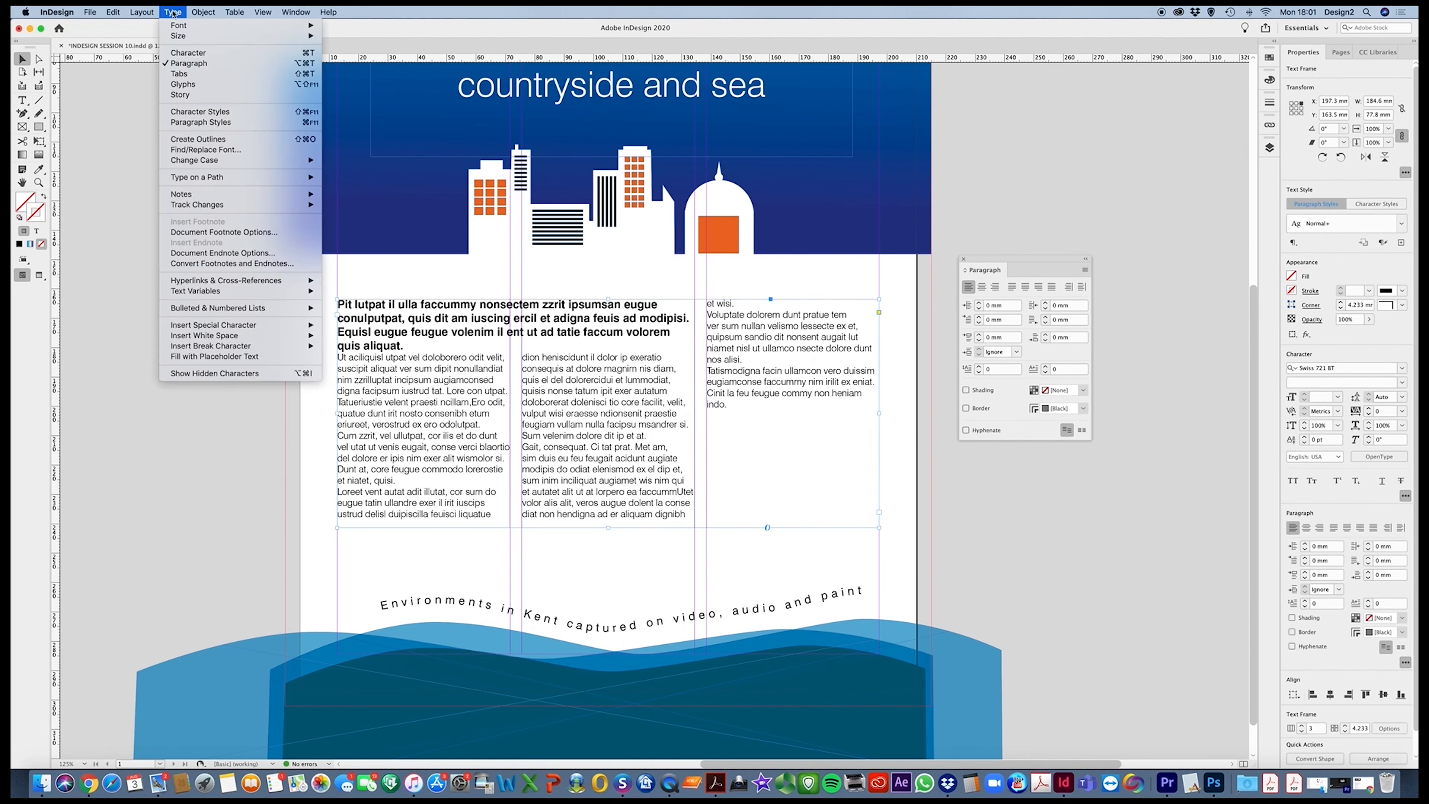
pyautogui.click(200, 373)
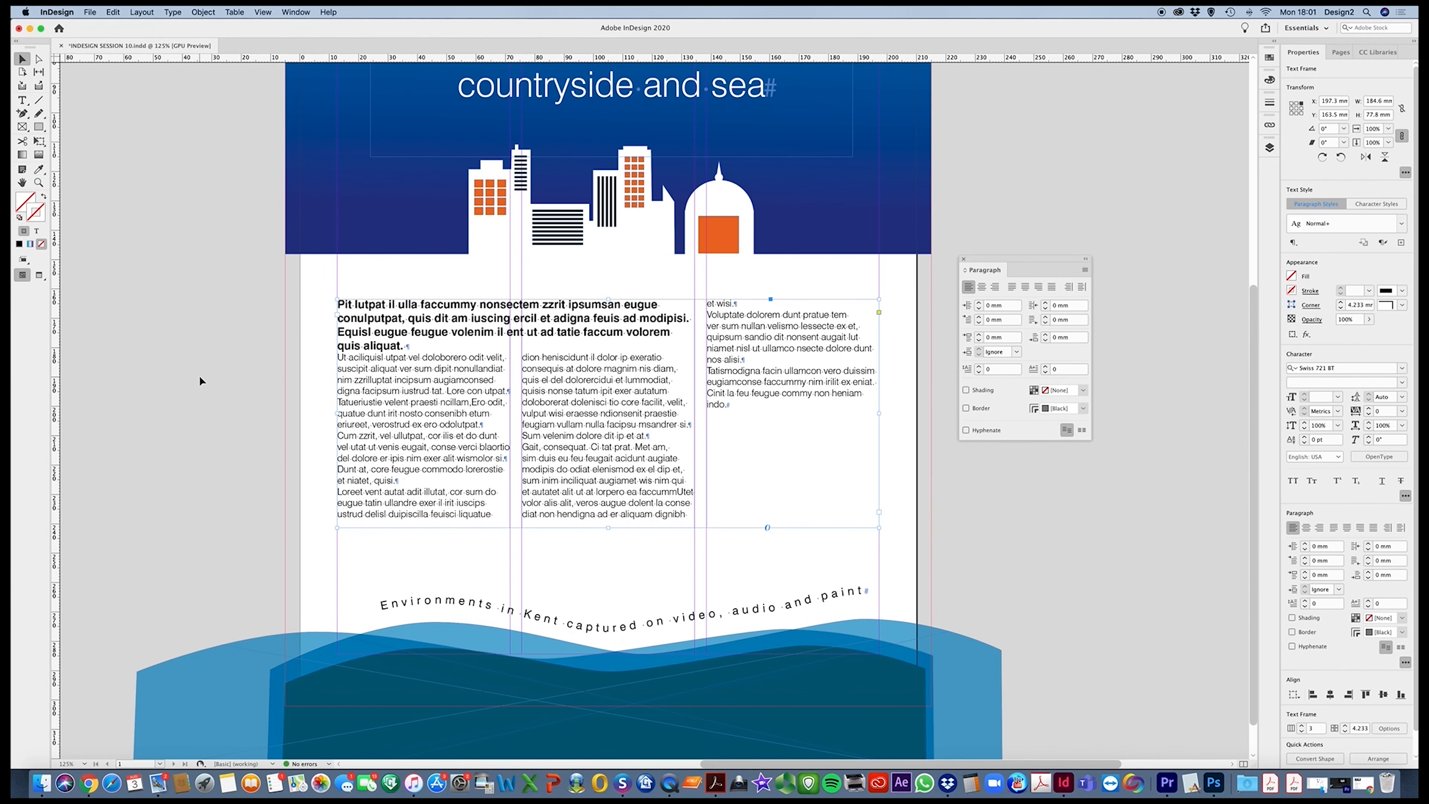
pyautogui.press('super+shift+a')
pyautogui.click(508, 401)
pyautogui.click(683, 459)
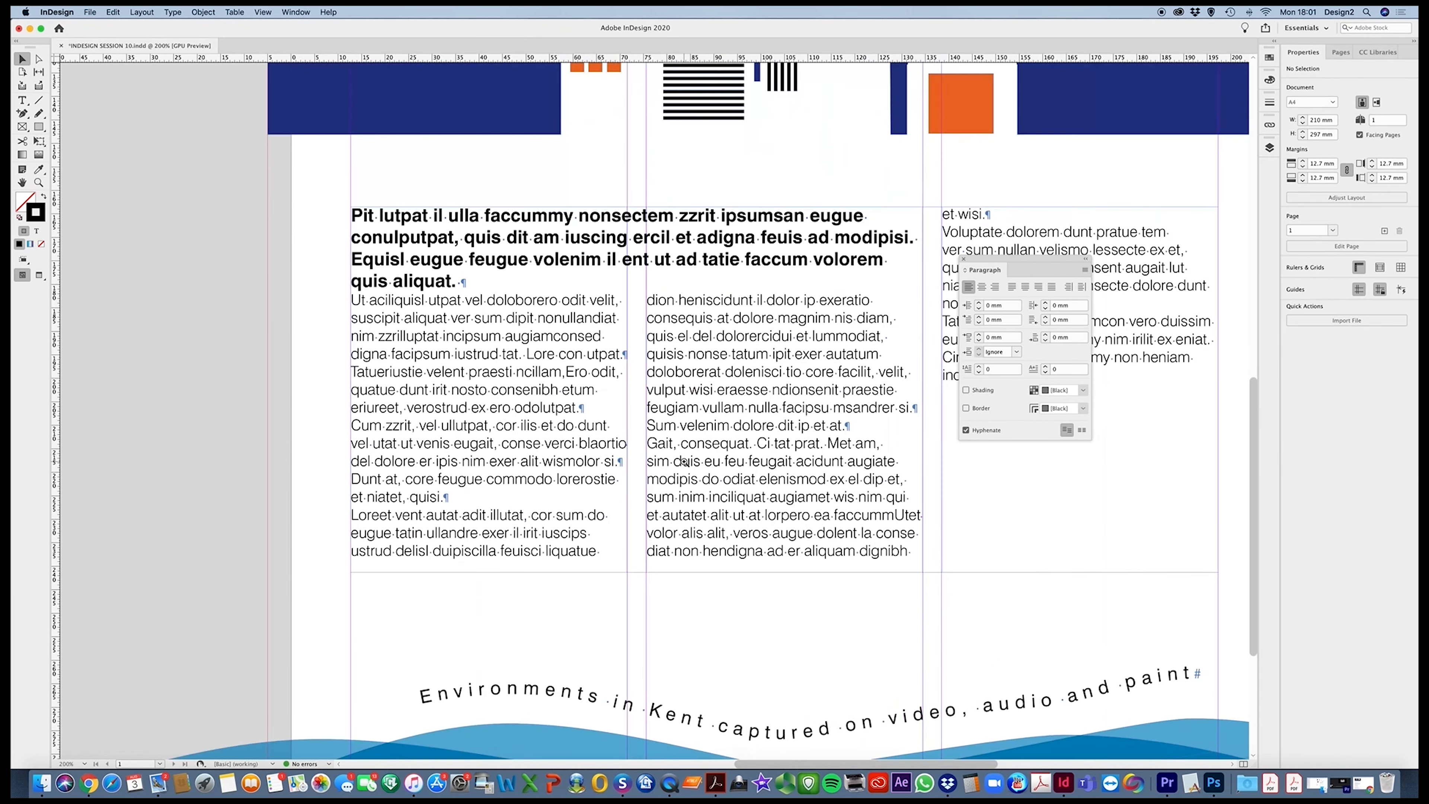
pyautogui.click(678, 433)
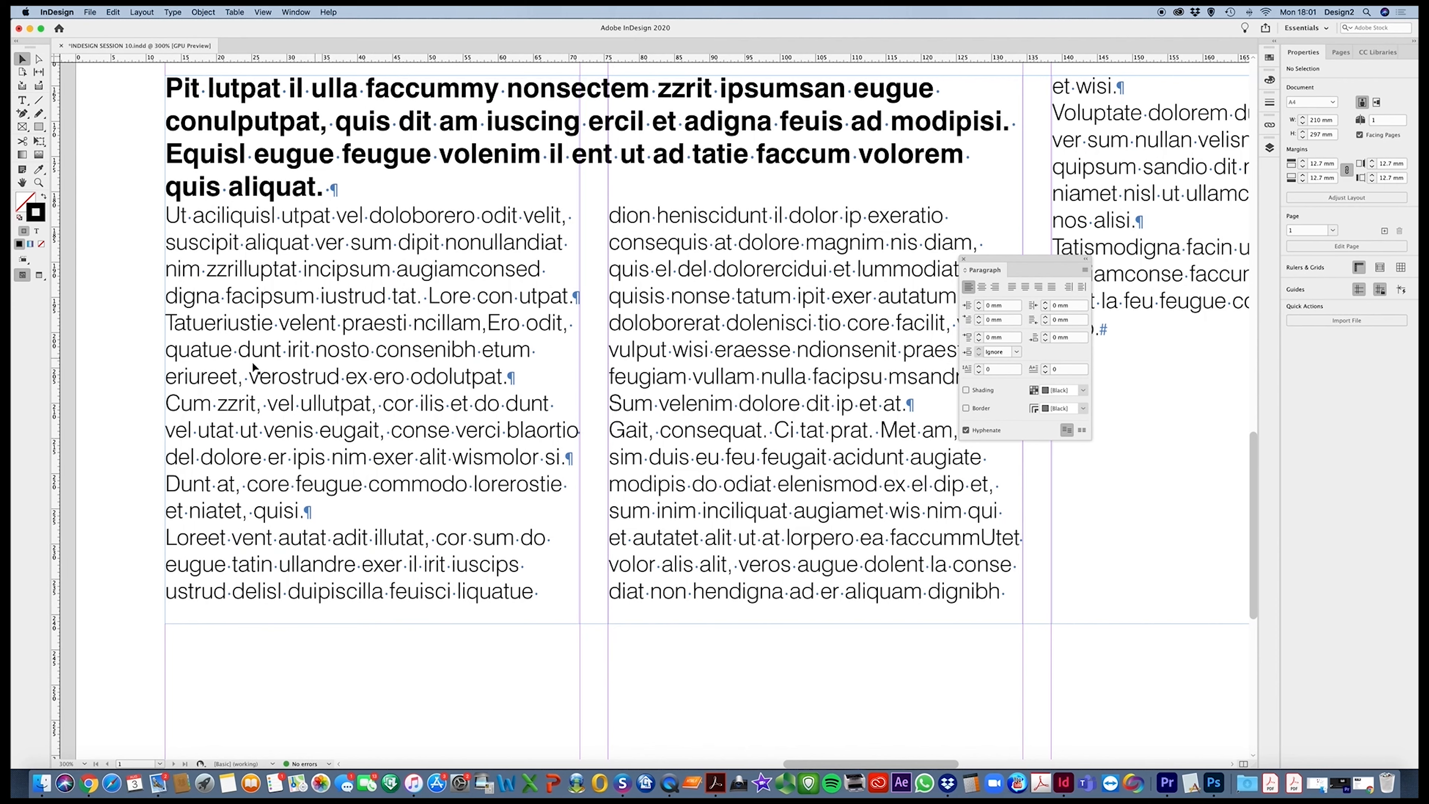
# Try a forced line break before "quatue dunt" in the first column and remove it again
pyautogui.doubleClick(171, 352)
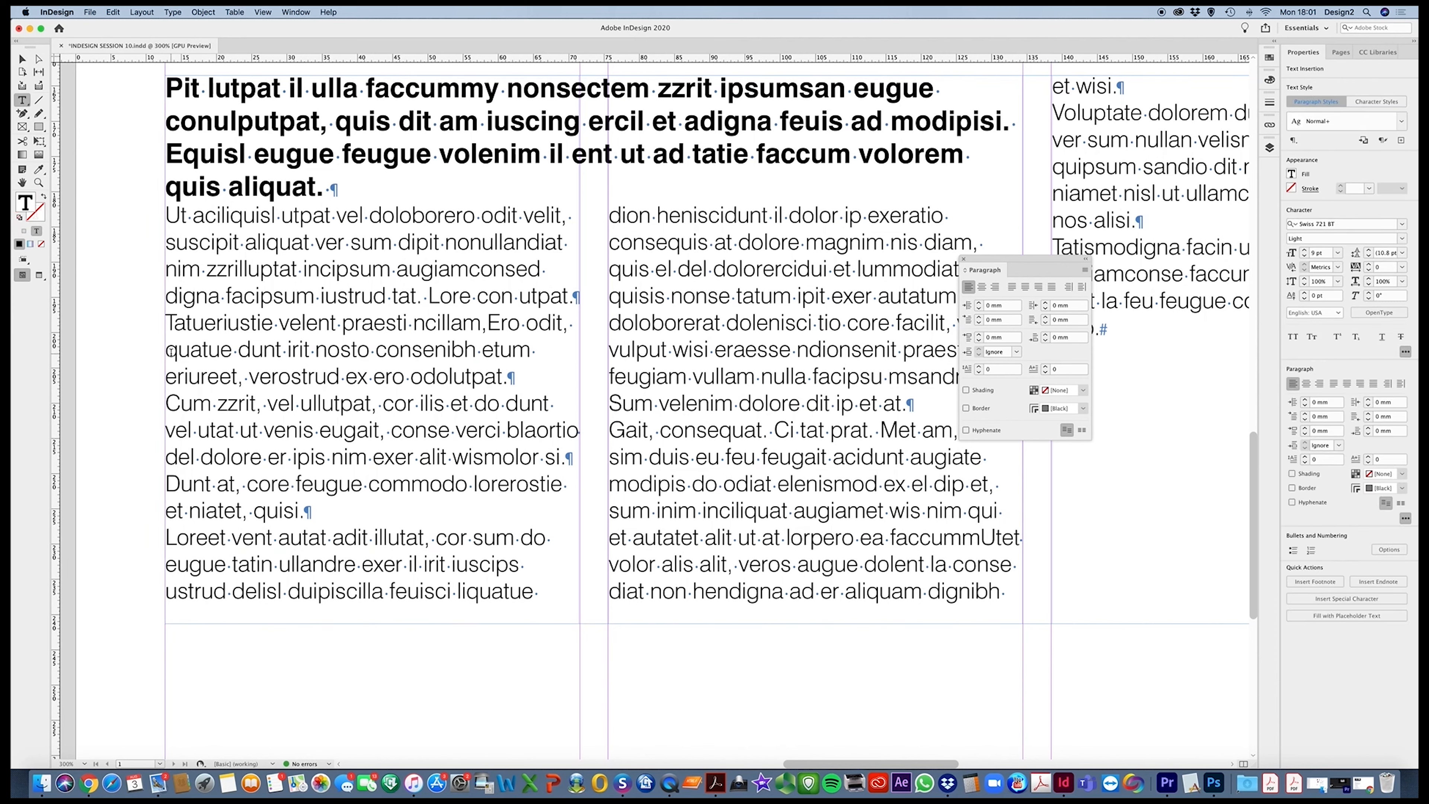
pyautogui.press('Tab')
pyautogui.press('BackSpace')
pyautogui.click(569, 324)
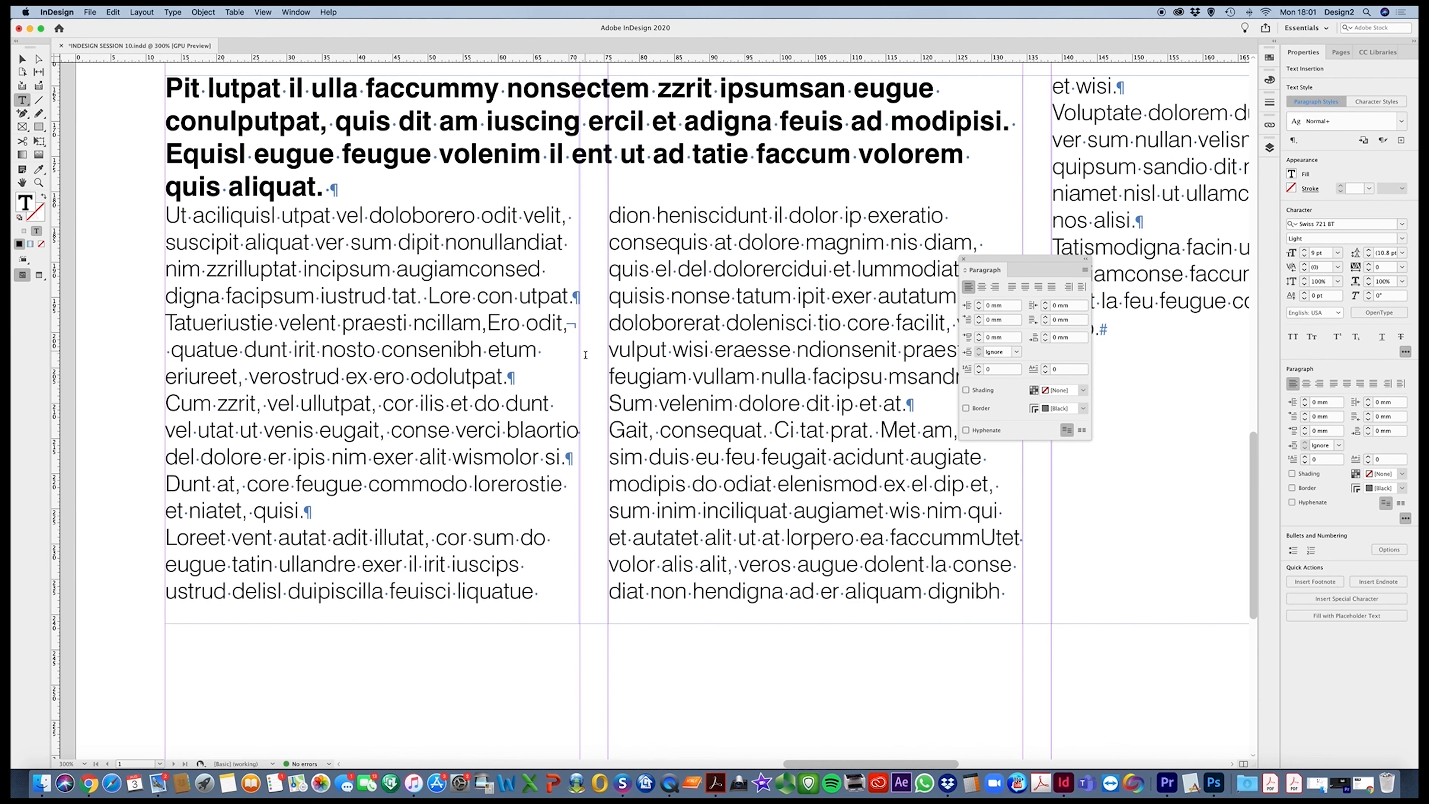
pyautogui.press('BackSpace')
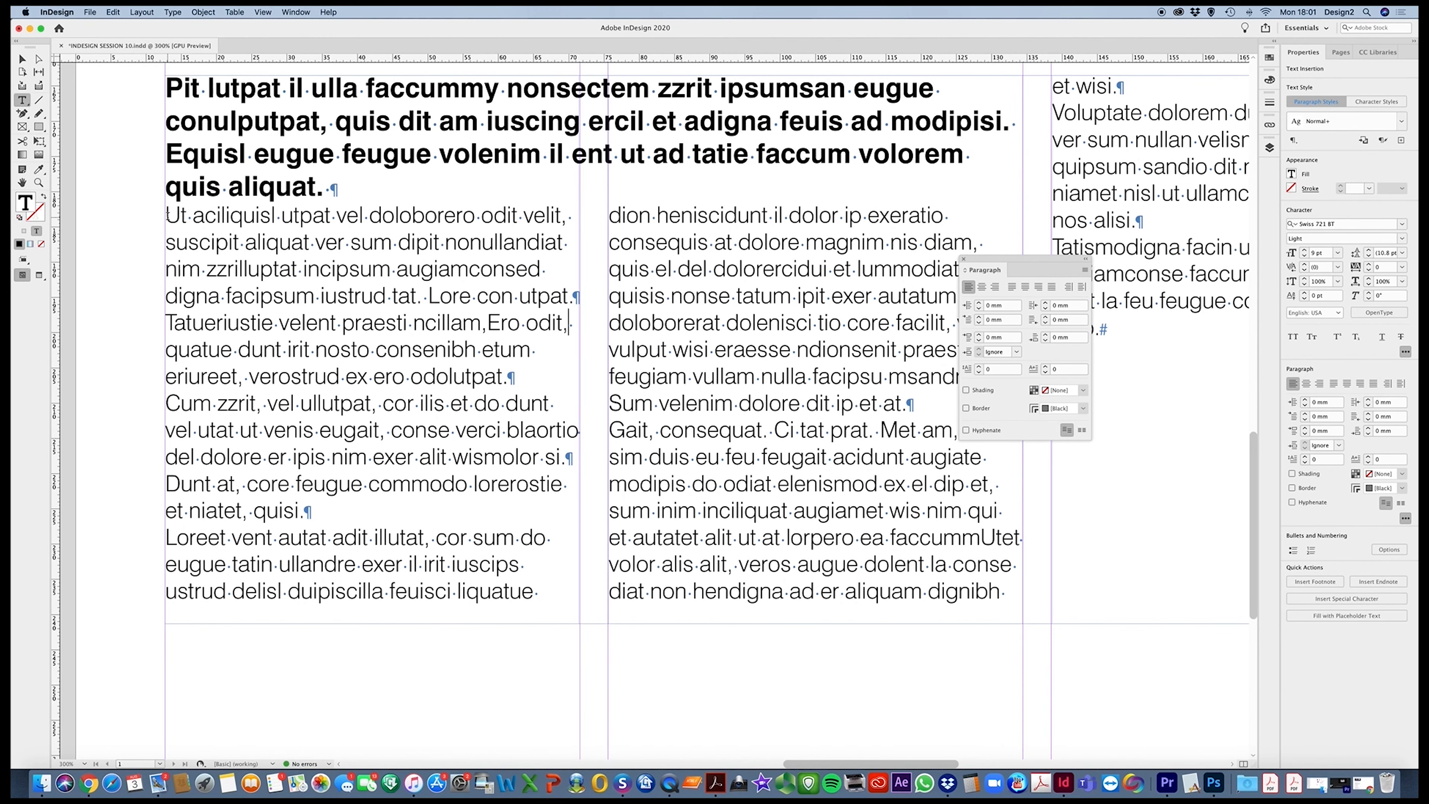
# Set the space after to 2.8 mm for all body paragraphs below the bold introduction
pyautogui.moveTo(167, 214); pyautogui.dragTo(1068, 365)
pyautogui.scroll(-3, 1067, 367)
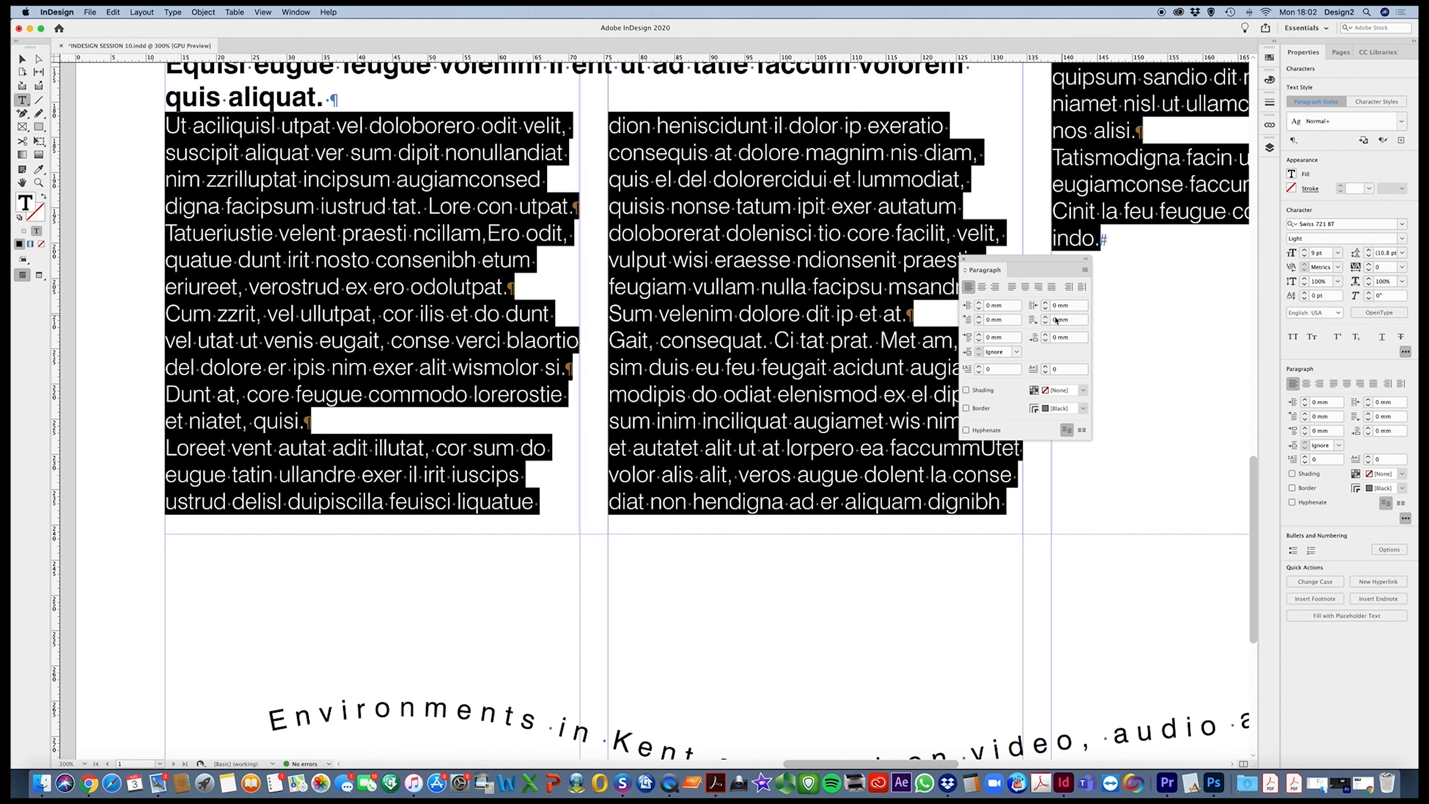
pyautogui.click(1046, 336)
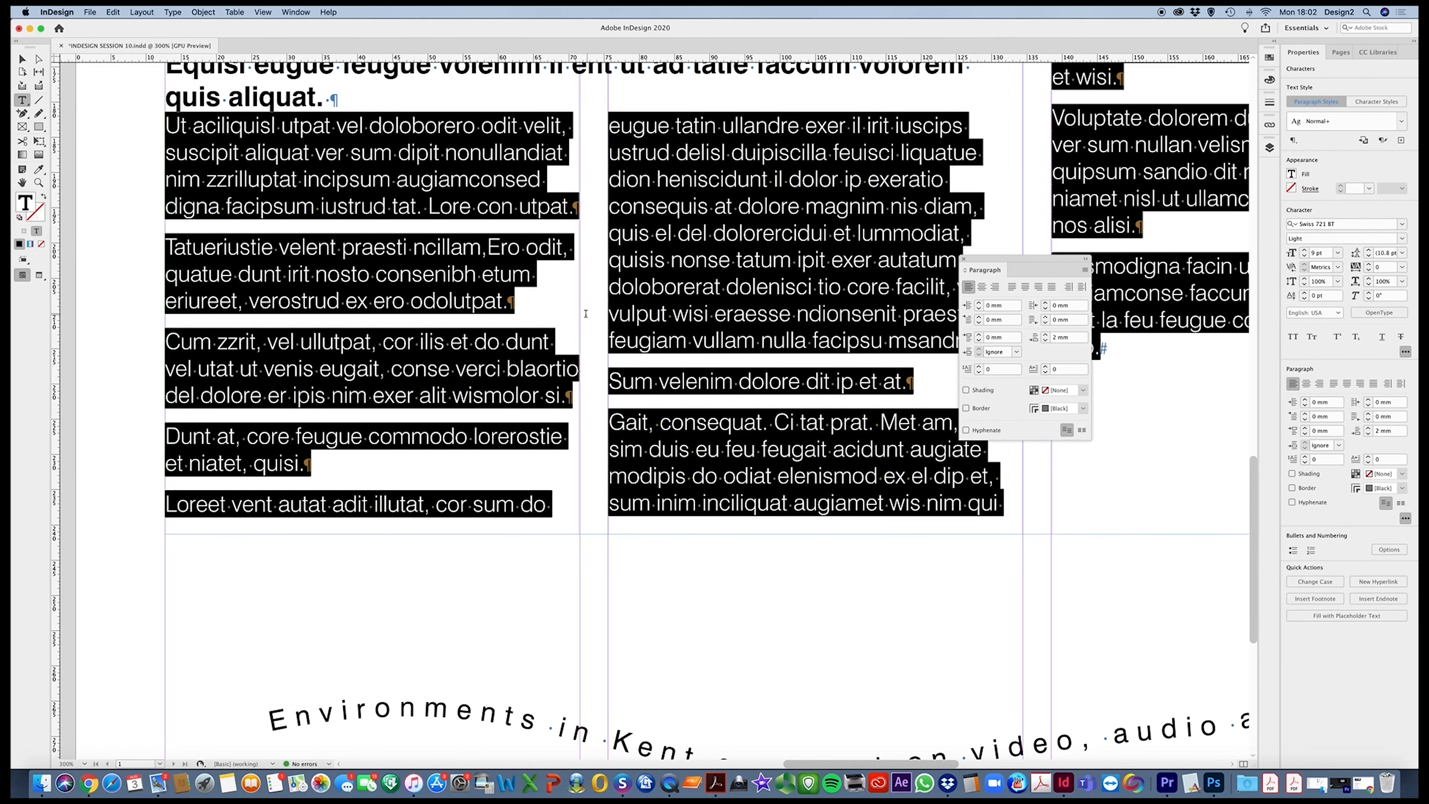
pyautogui.hscroll(5, 586, 314)
pyautogui.scroll(3, 586, 313)
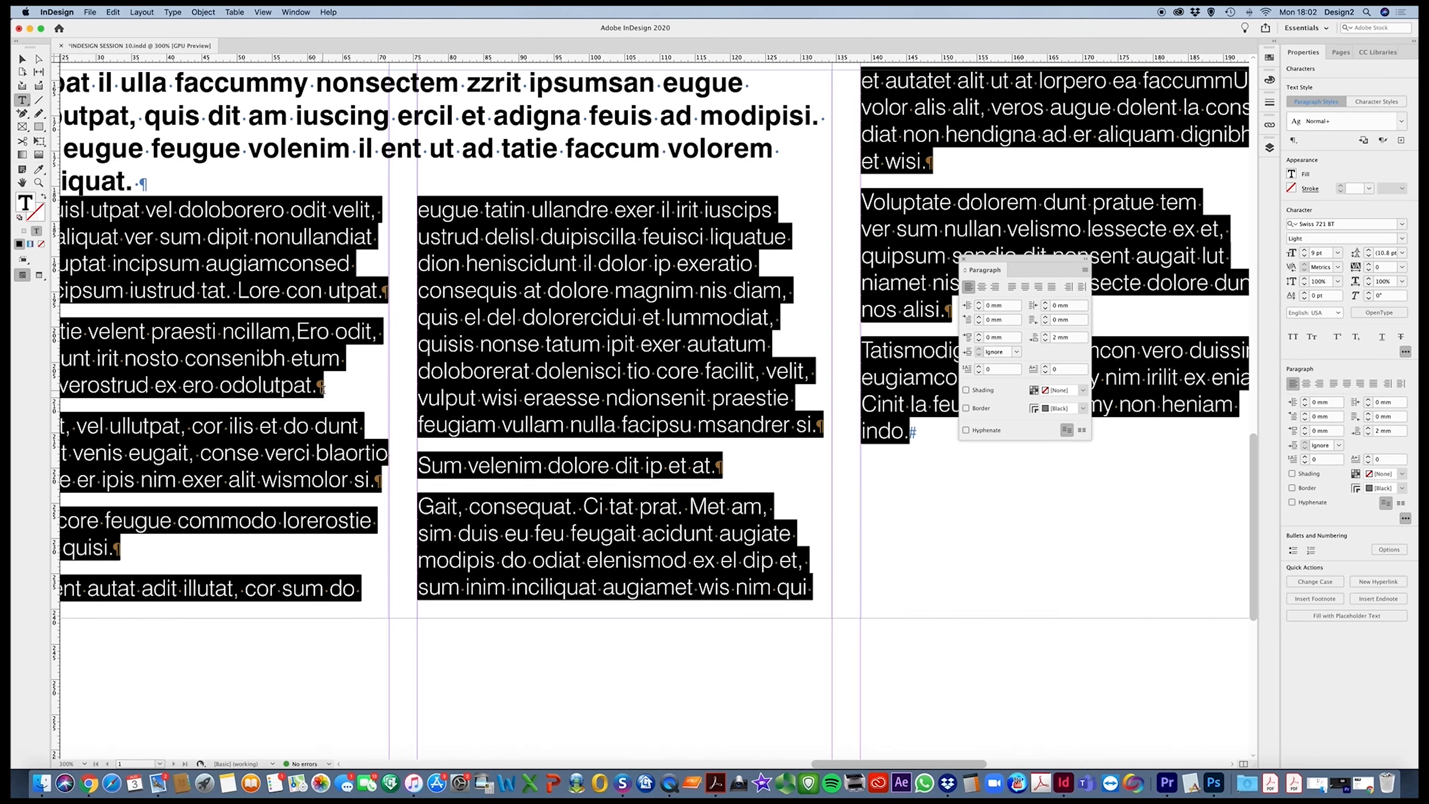
pyautogui.click(748, 477)
pyautogui.click(1055, 338)
pyautogui.press('Return')
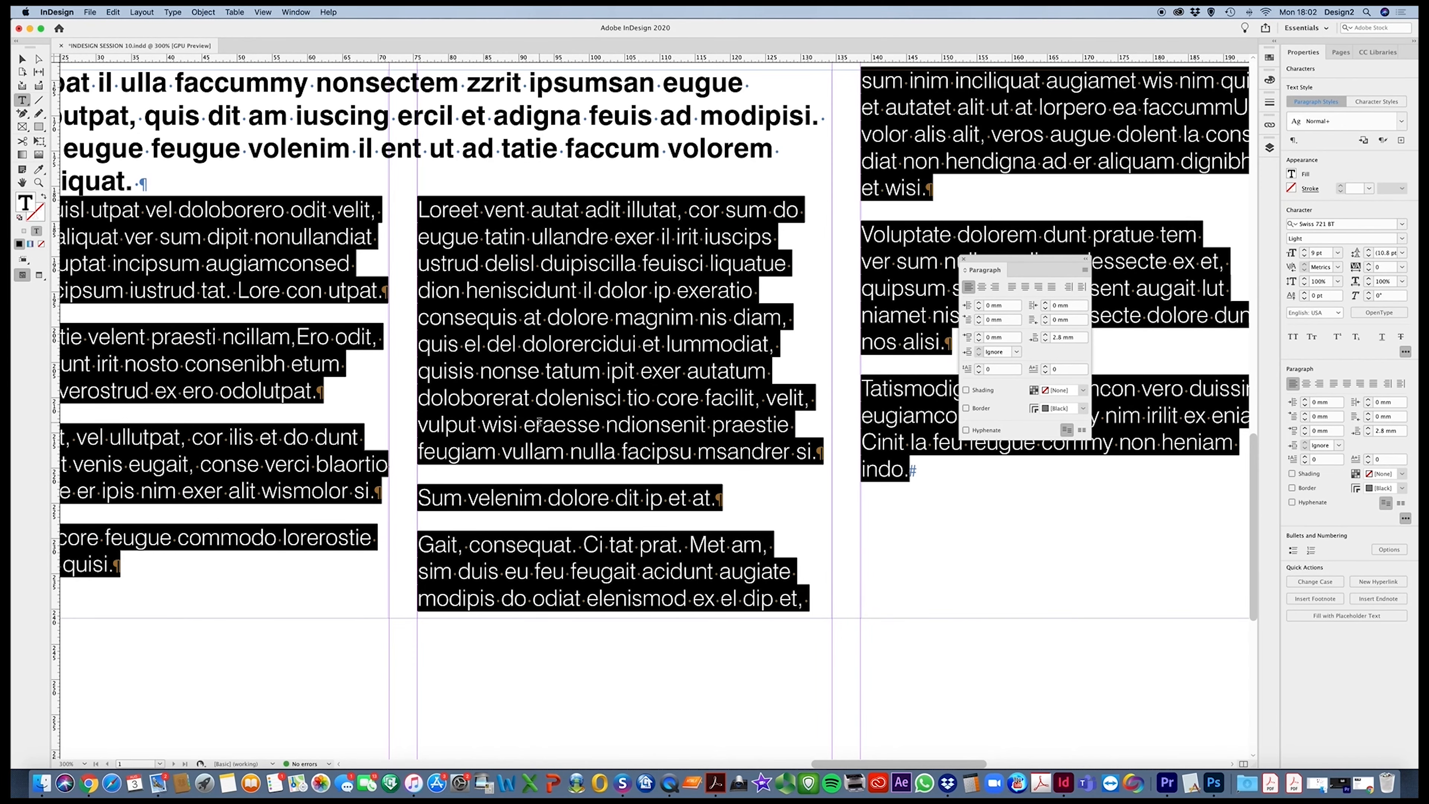
pyautogui.hscroll(-10, 539, 422)
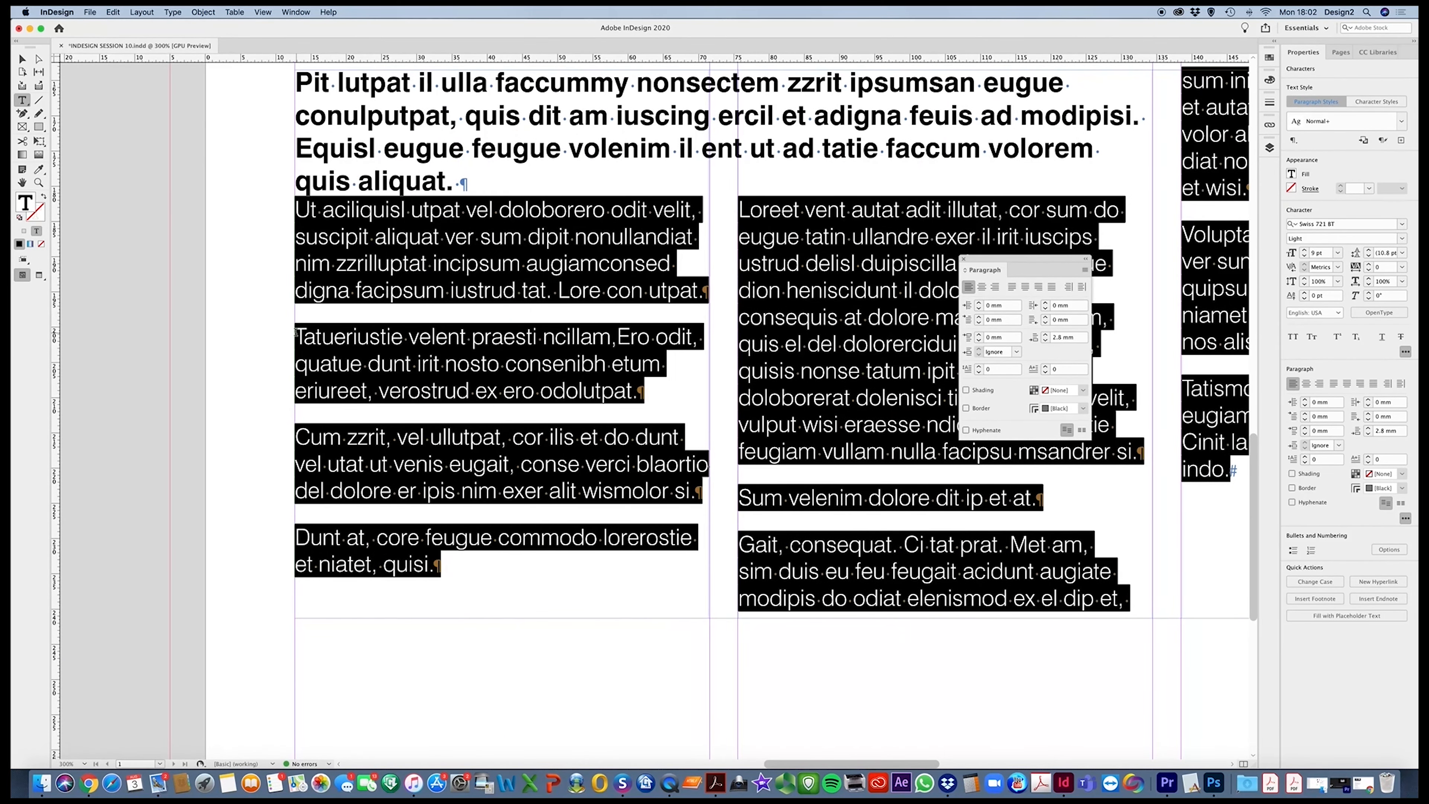
# Insert the line "SUBHEADING" as its own paragraph above "Tatueriustie velent praesti" in the first column
pyautogui.click(297, 334)
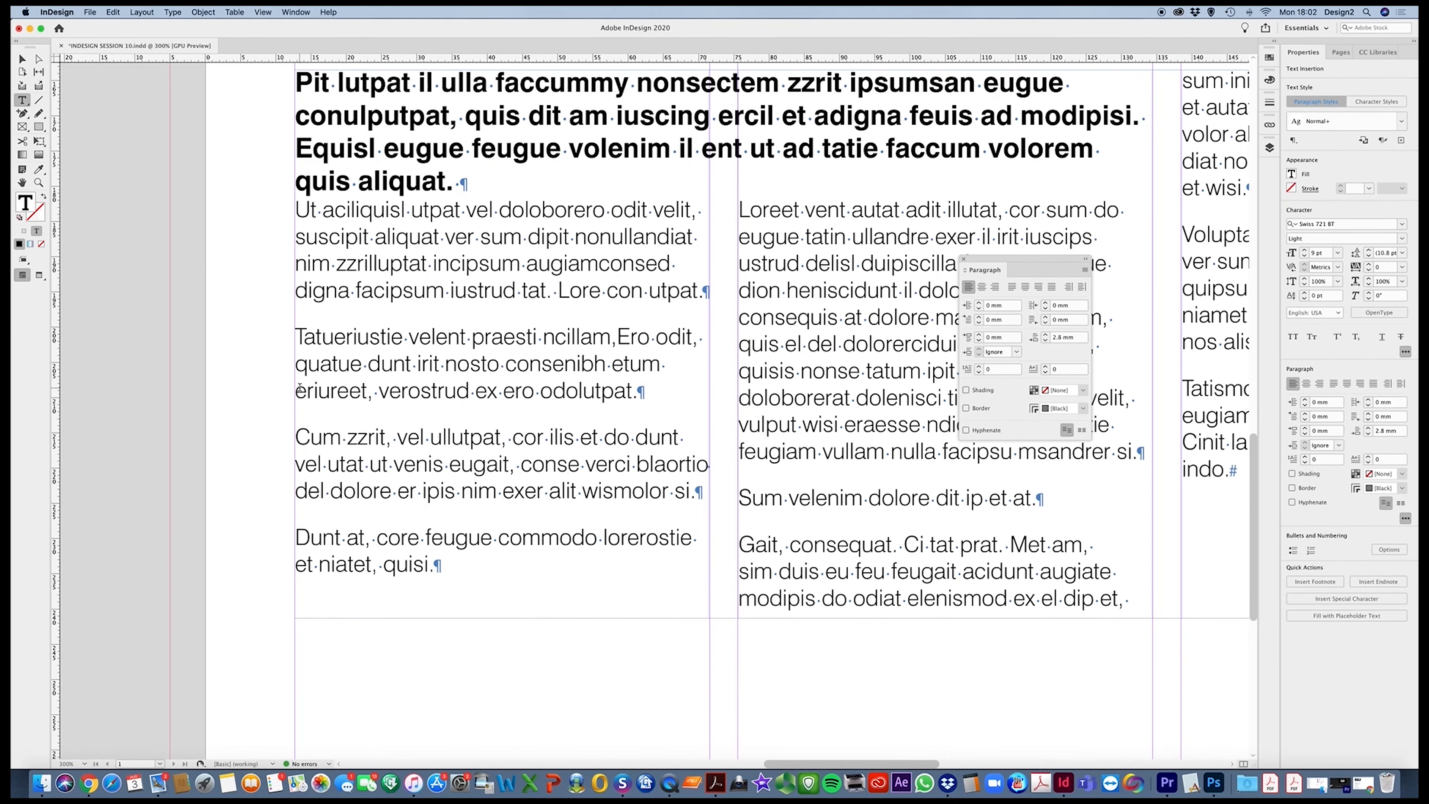
pyautogui.write('S')
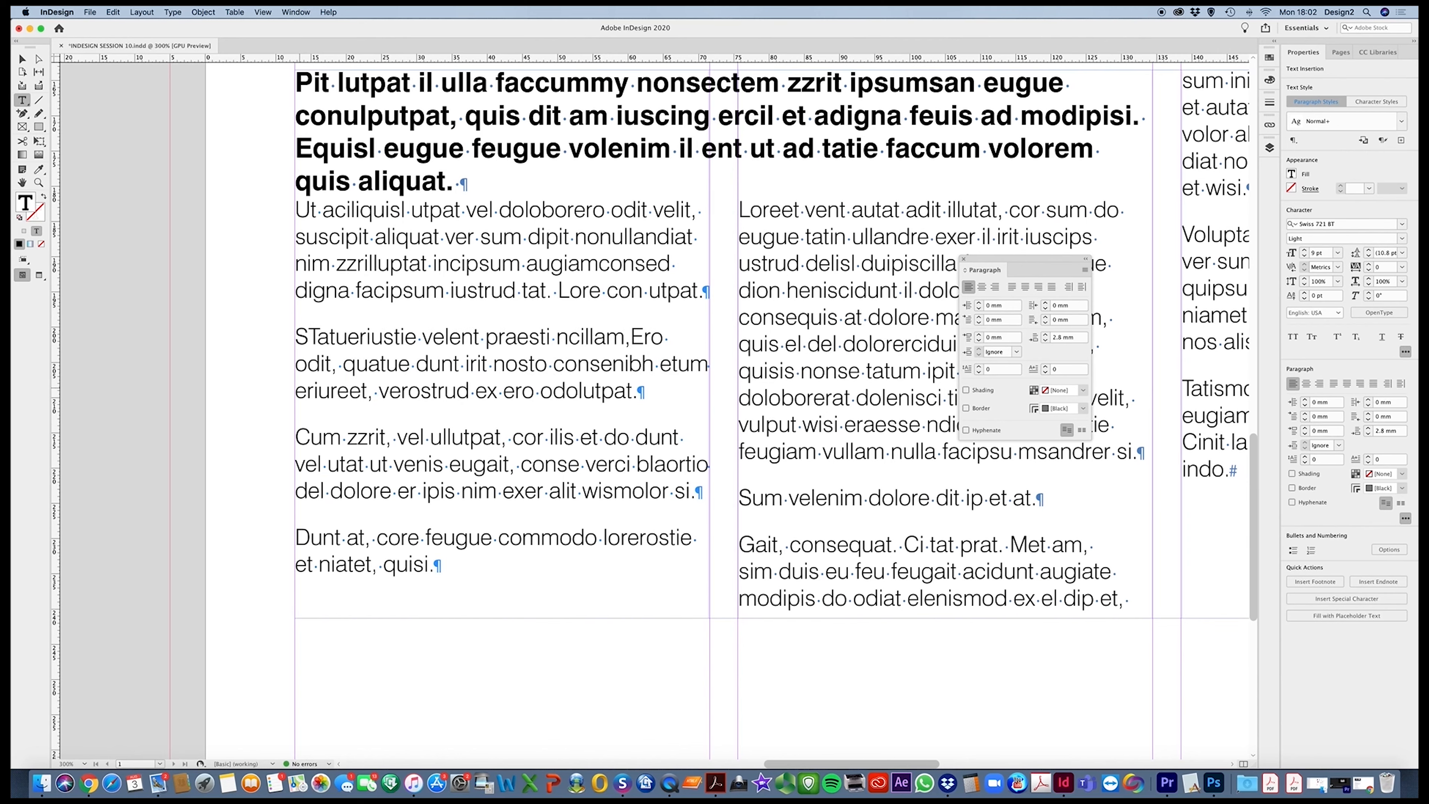
pyautogui.write('UBH')
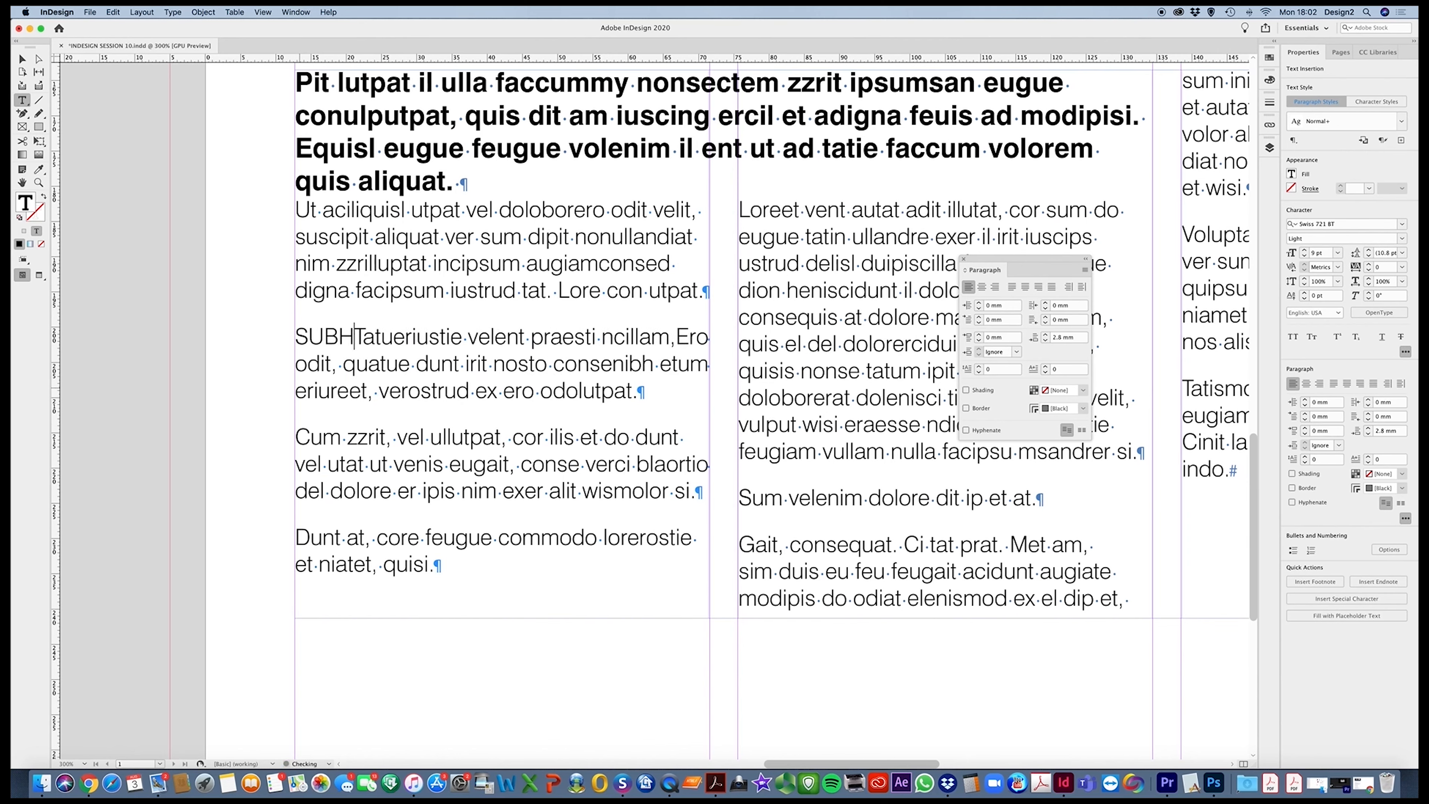
pyautogui.write('EADING')
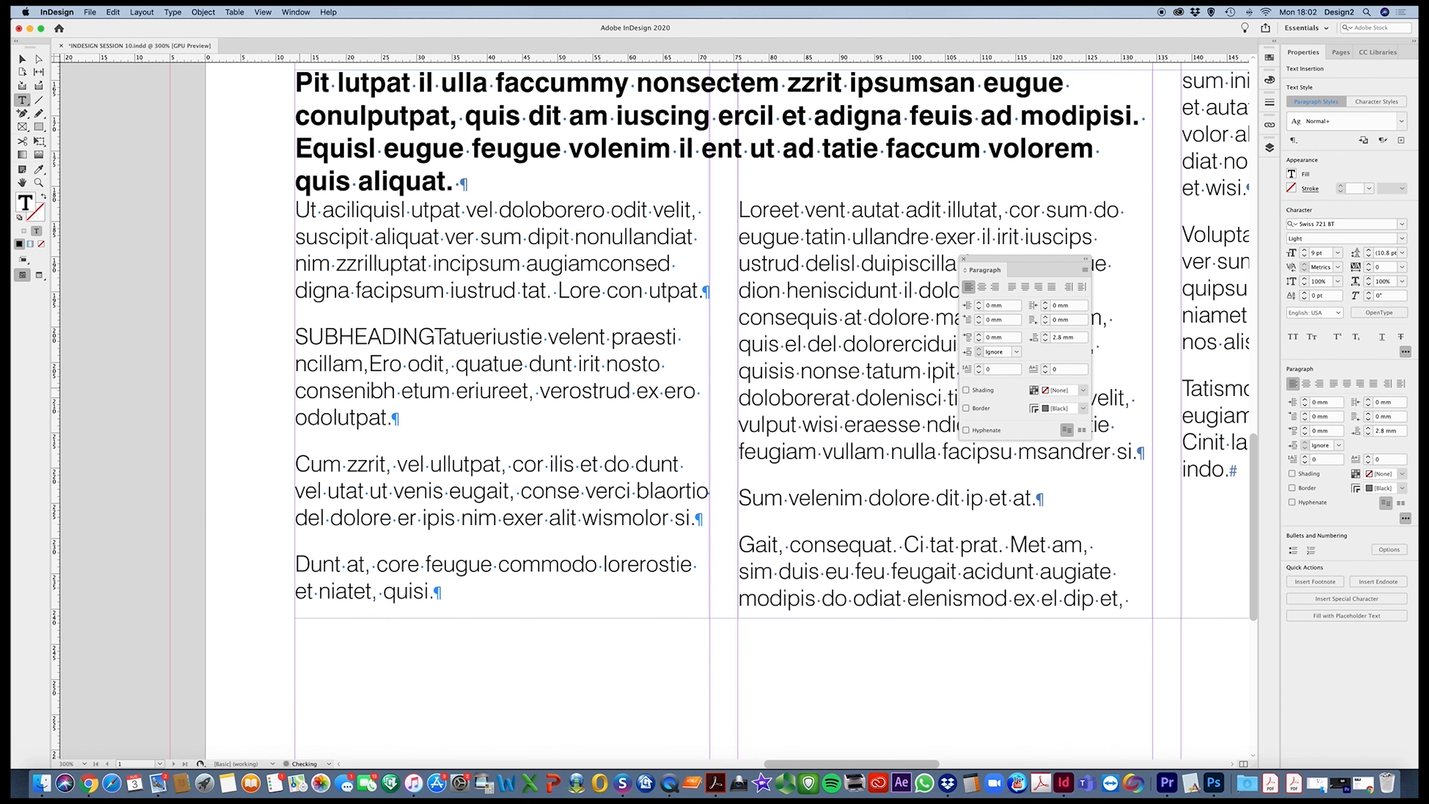
pyautogui.press('Return')
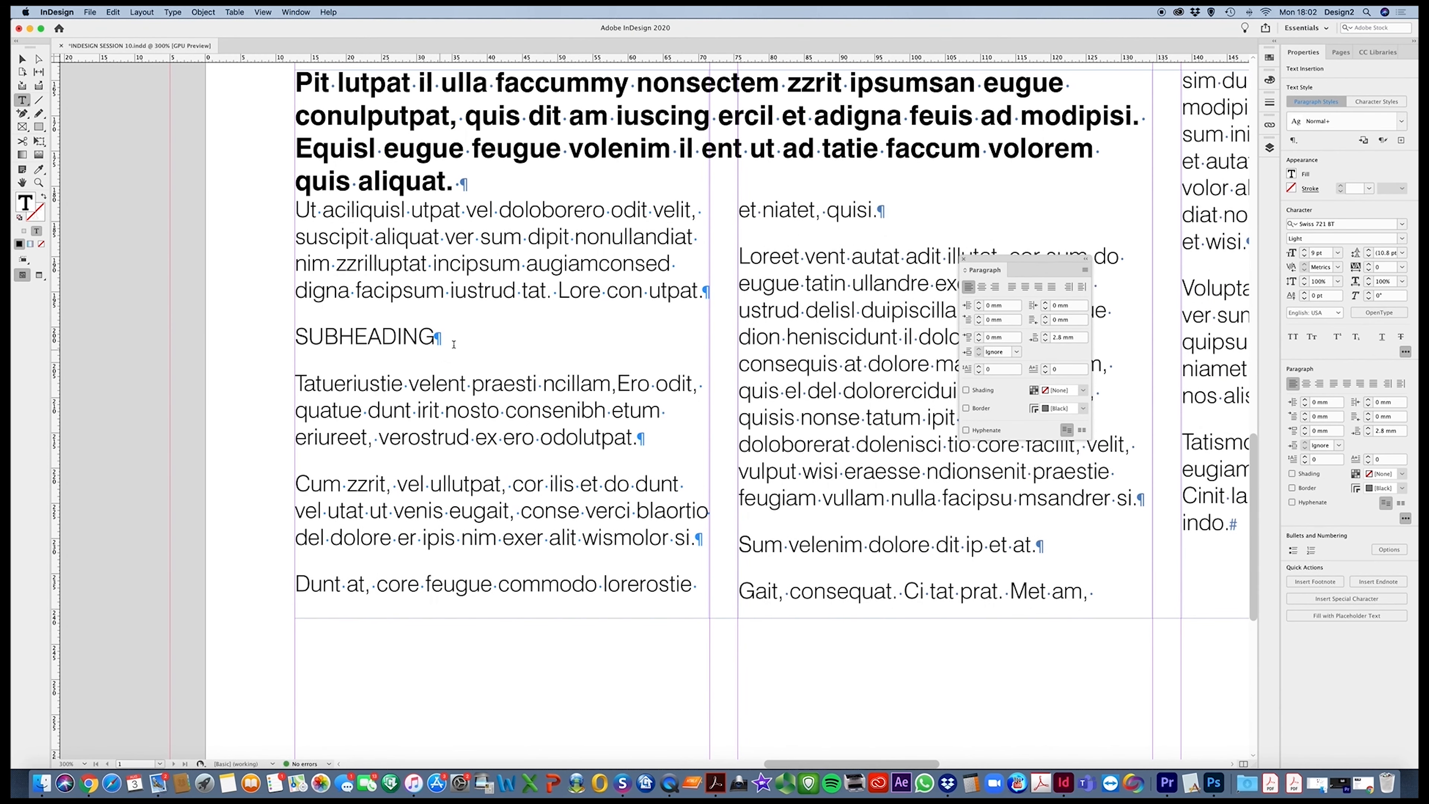
# Centre the SUBHEADING line, set its font style to Bold, and deselect the text
pyautogui.moveTo(454, 344); pyautogui.dragTo(292, 338)
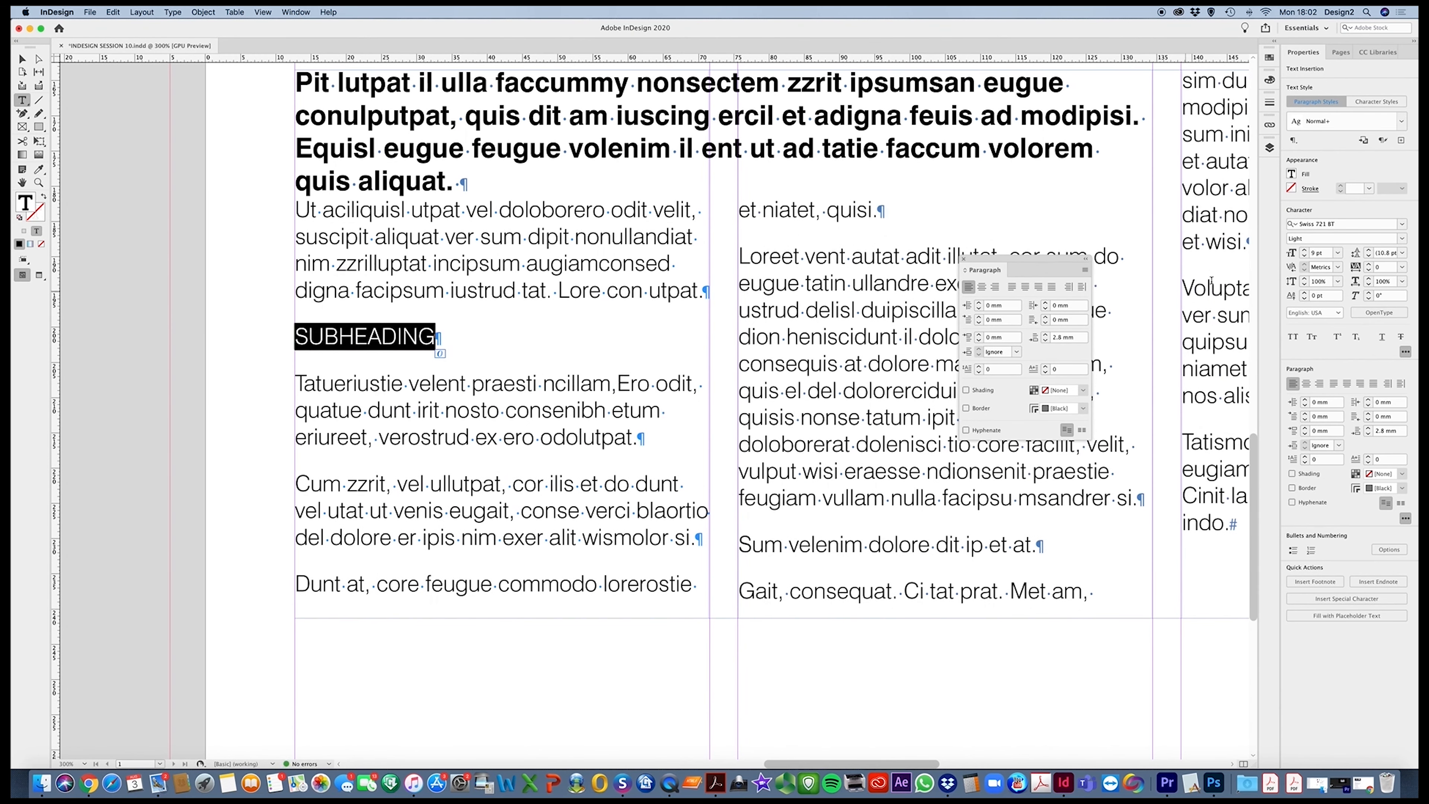
pyautogui.click(1307, 384)
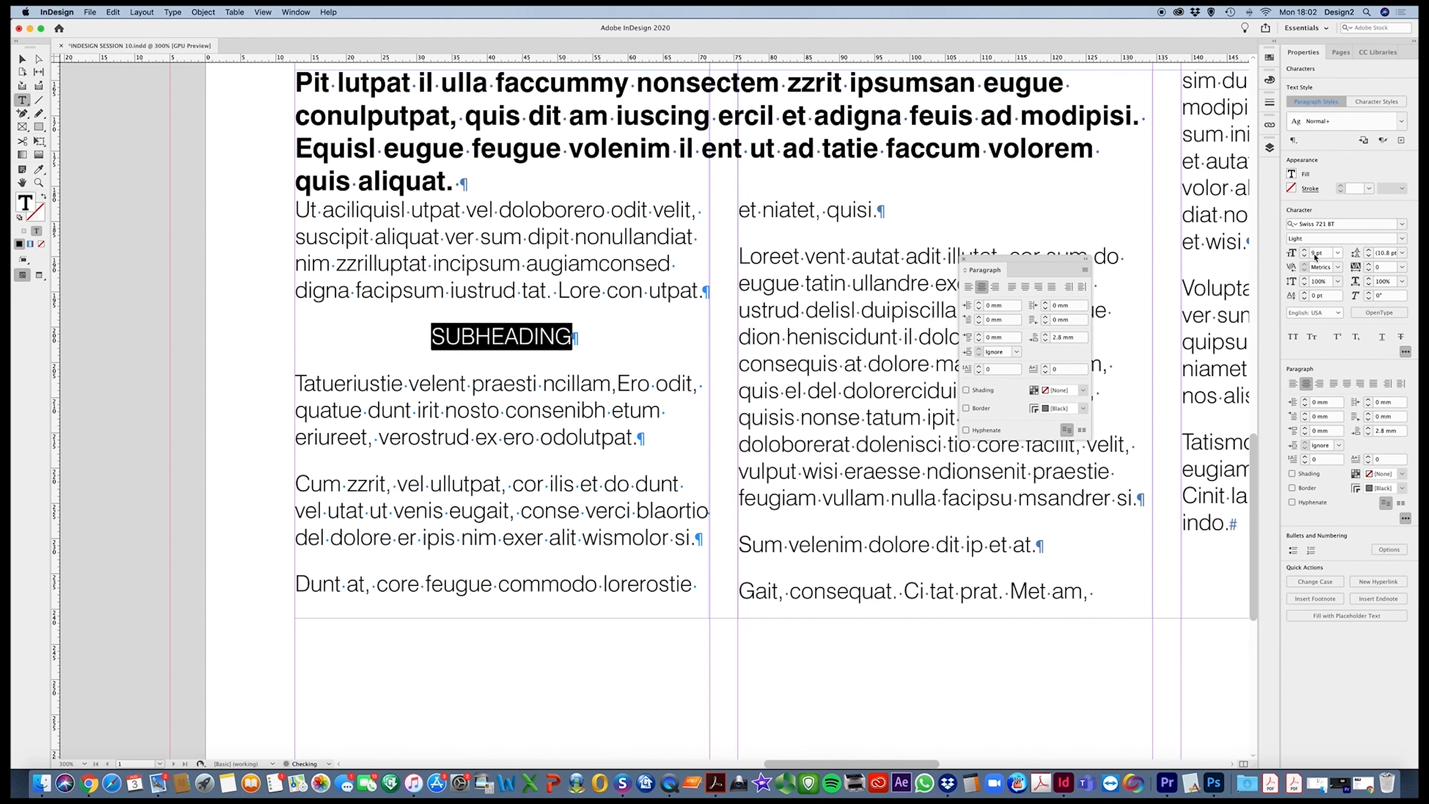
pyautogui.click(1403, 238)
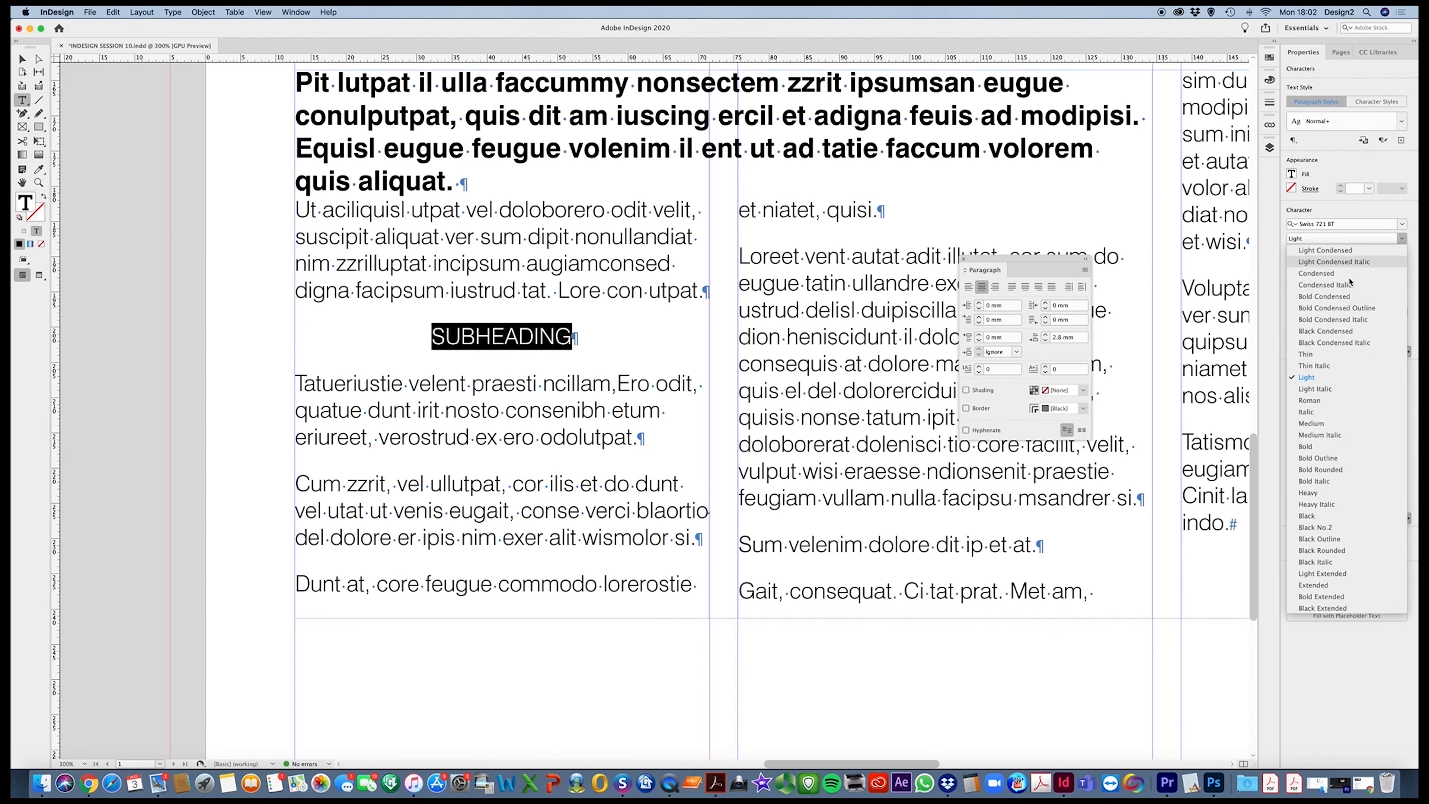
pyautogui.click(1339, 446)
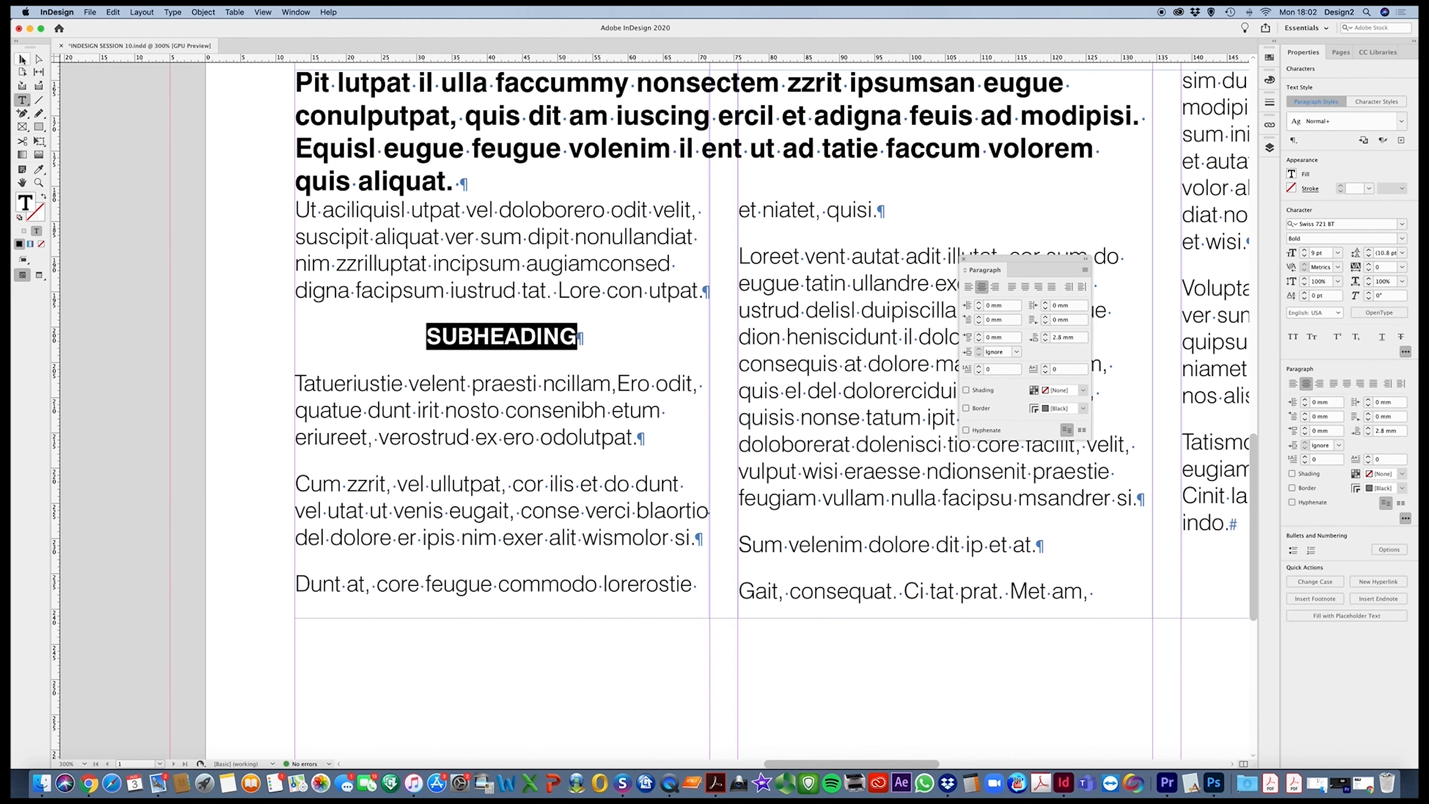
pyautogui.click(22, 58)
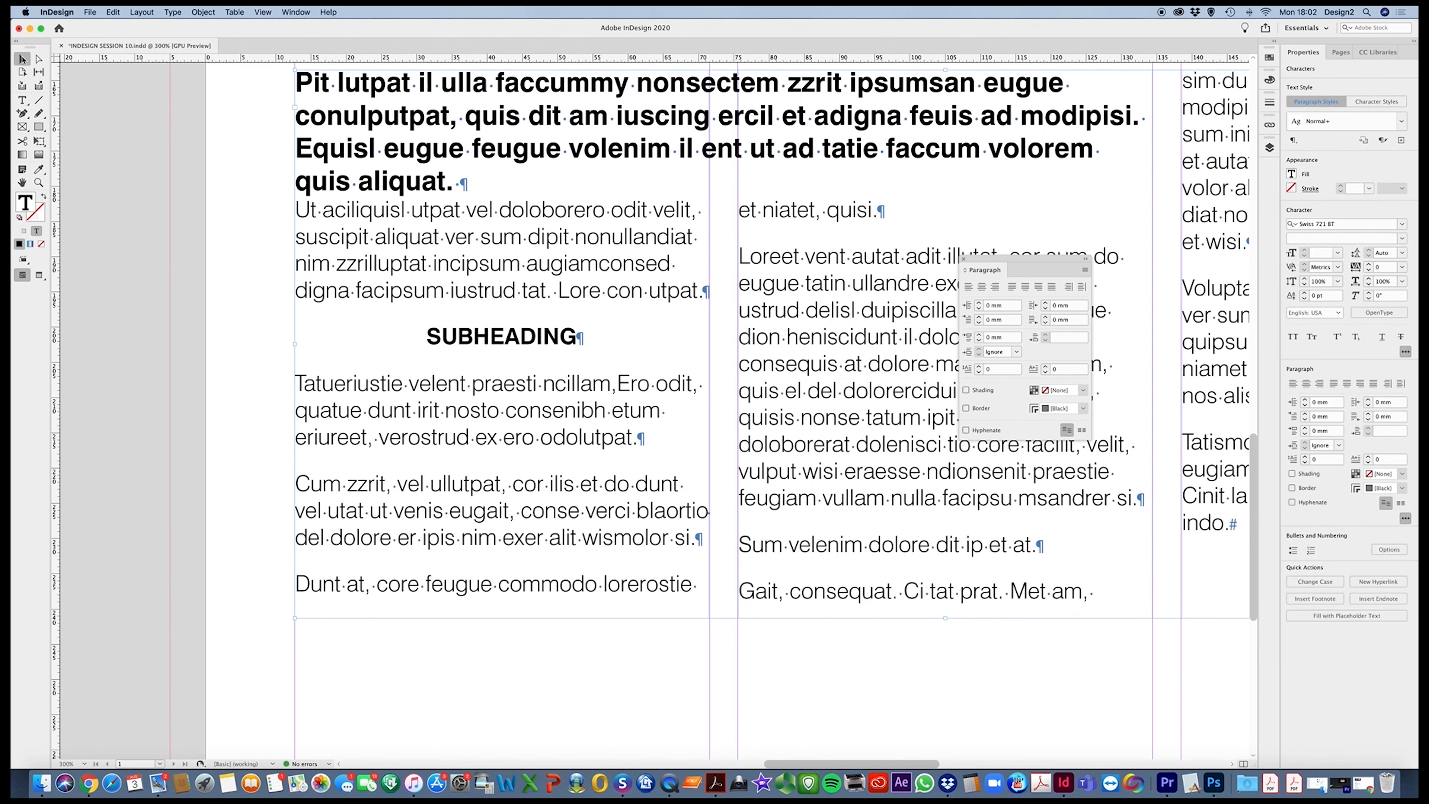
pyautogui.click(249, 335)
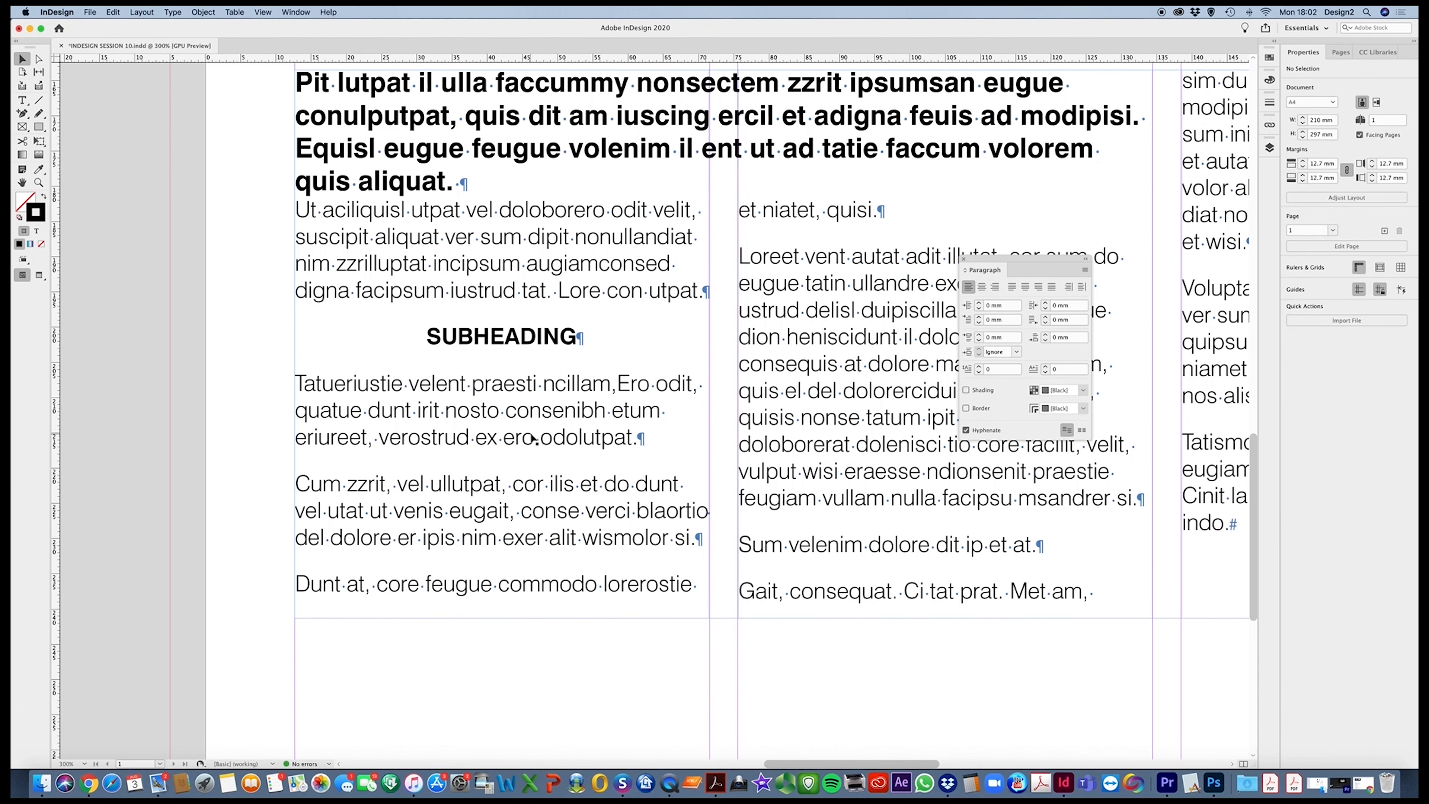
# Switch to the preview display and extend the text frame downward to a height of about 80.6 mm
pyautogui.press('w')
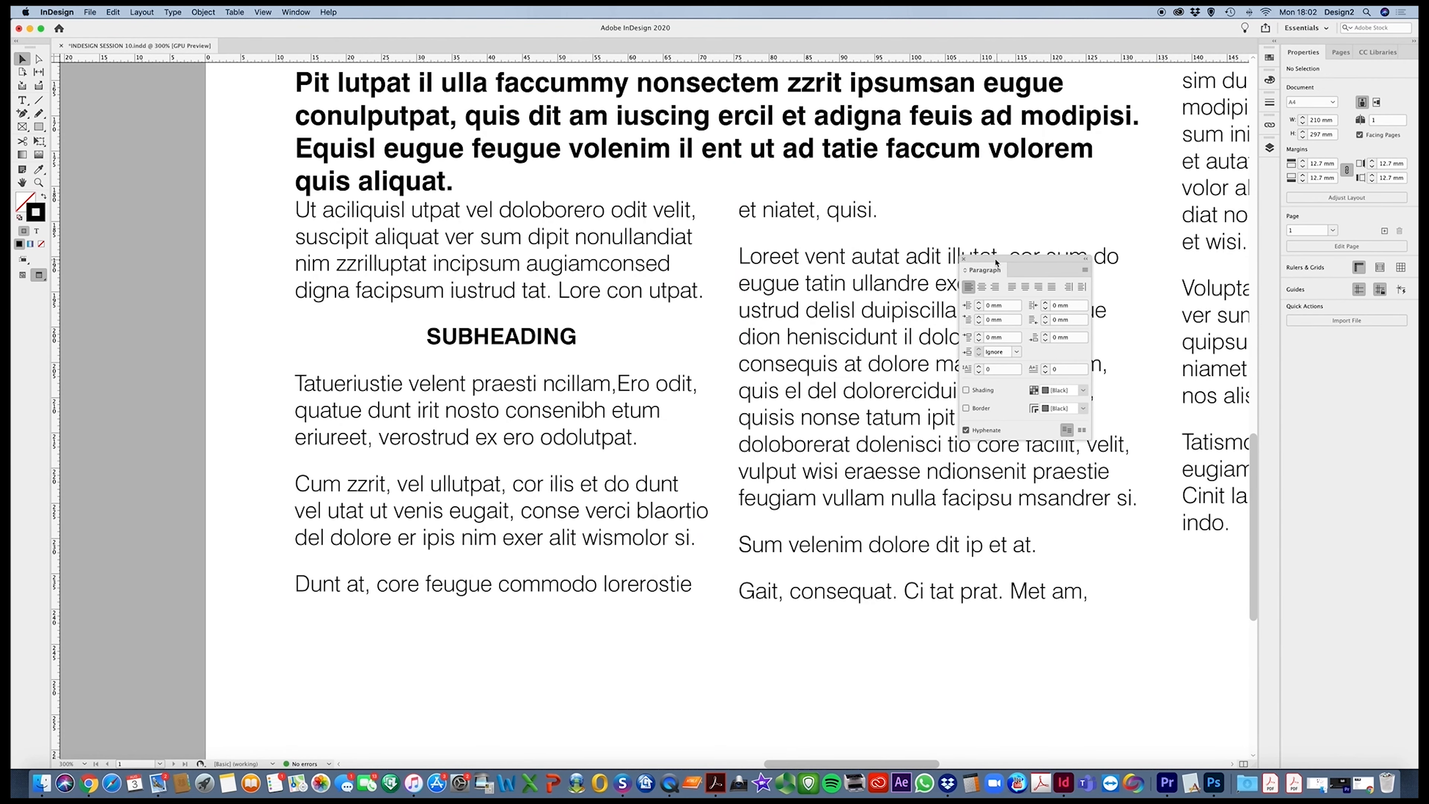
pyautogui.moveTo(995, 262); pyautogui.dragTo(1151, 261)
pyautogui.keyDown('alt'); pyautogui.keyDown('super'); pyautogui.click(389, 383); pyautogui.keyUp('super'); pyautogui.keyUp('alt')
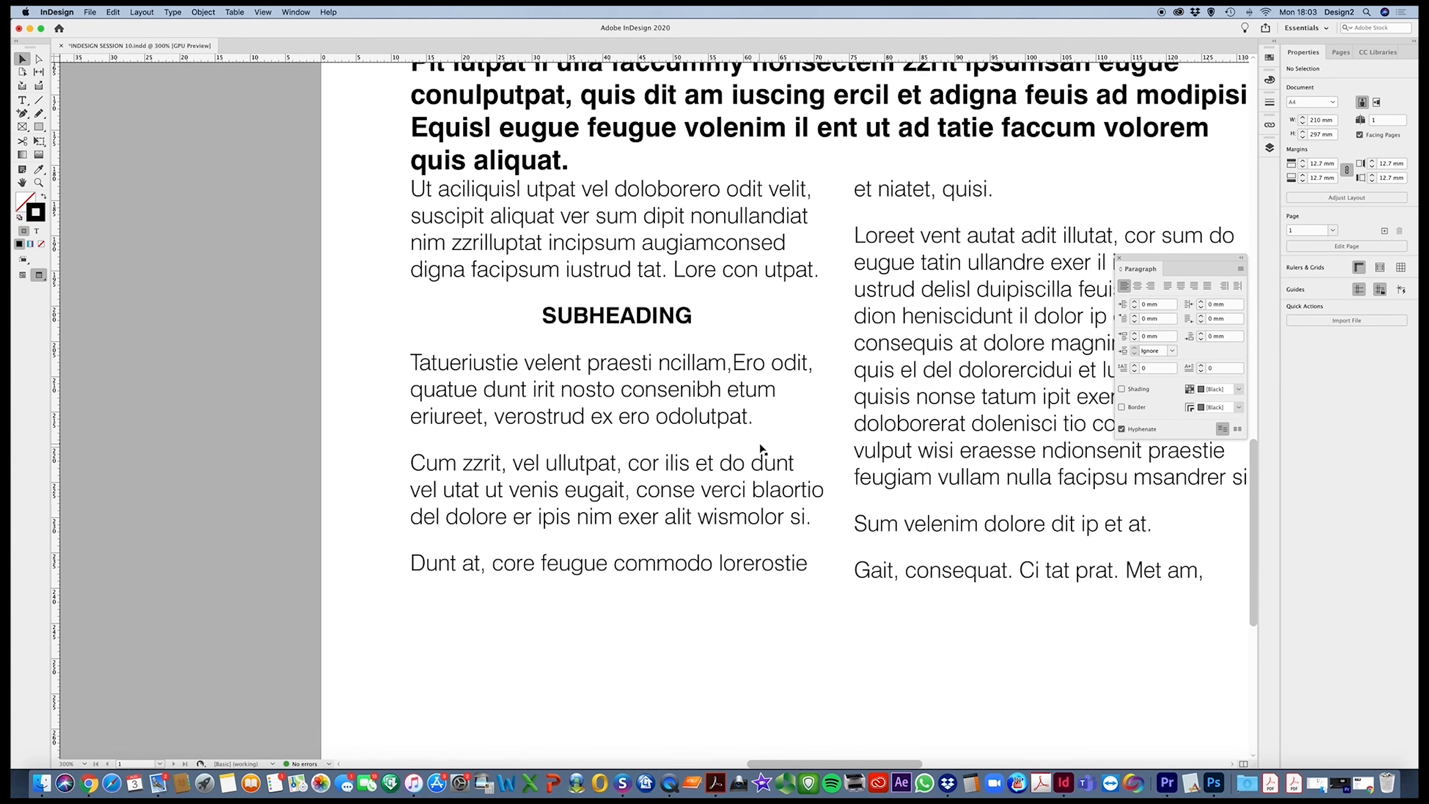
pyautogui.press('super+minus')
pyautogui.moveTo(755, 438); pyautogui.dragTo(594, 455)
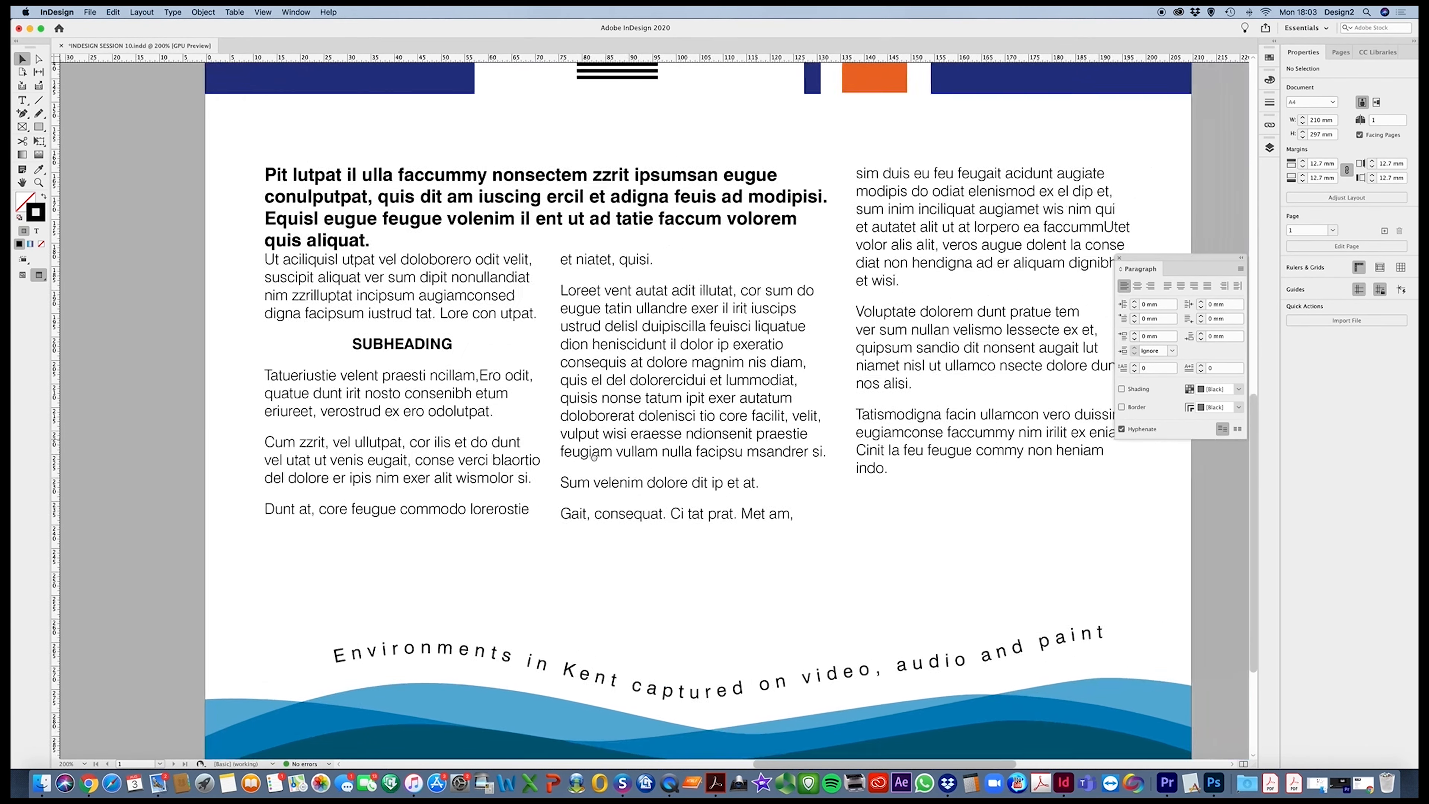
pyautogui.click(595, 457)
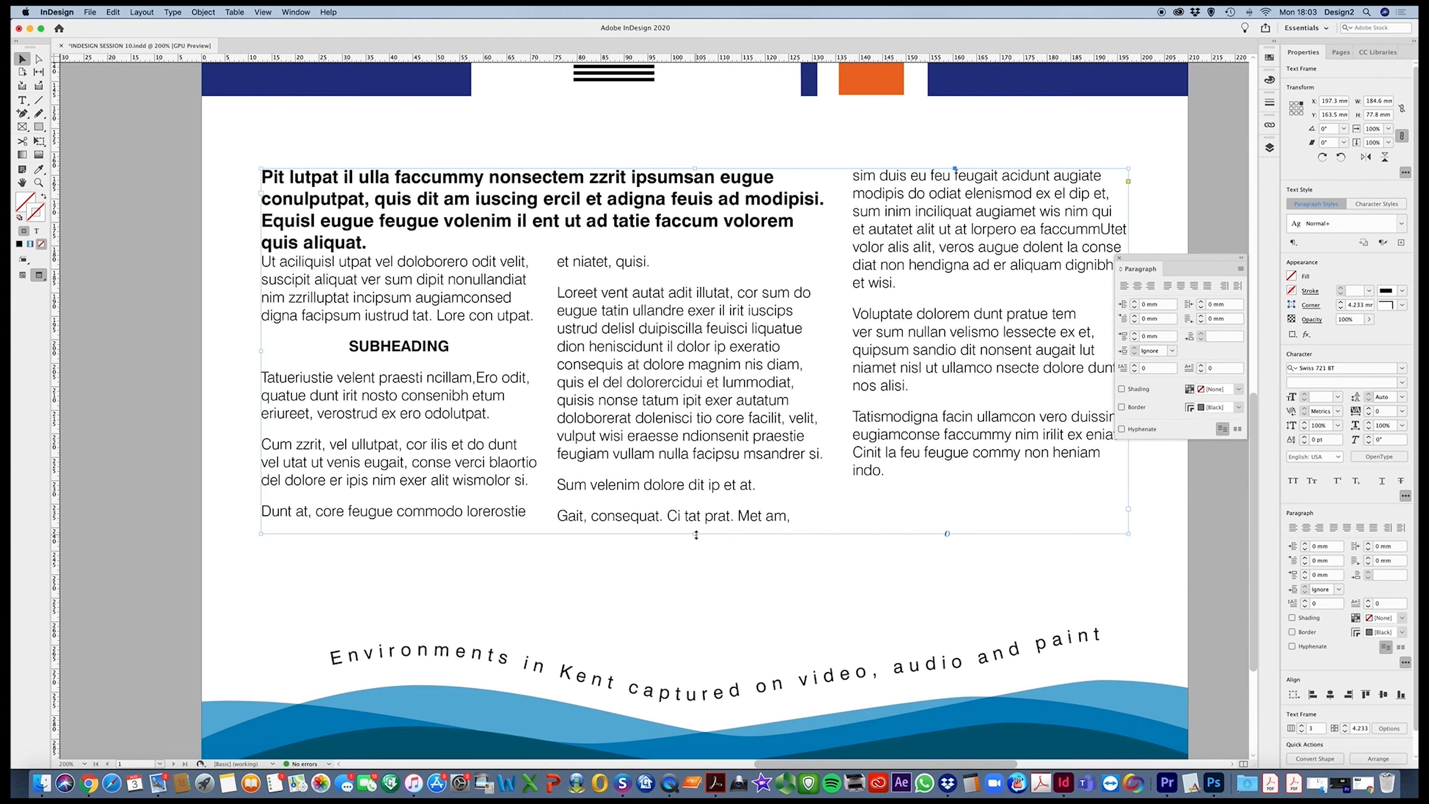
pyautogui.moveTo(697, 532); pyautogui.dragTo(698, 546)
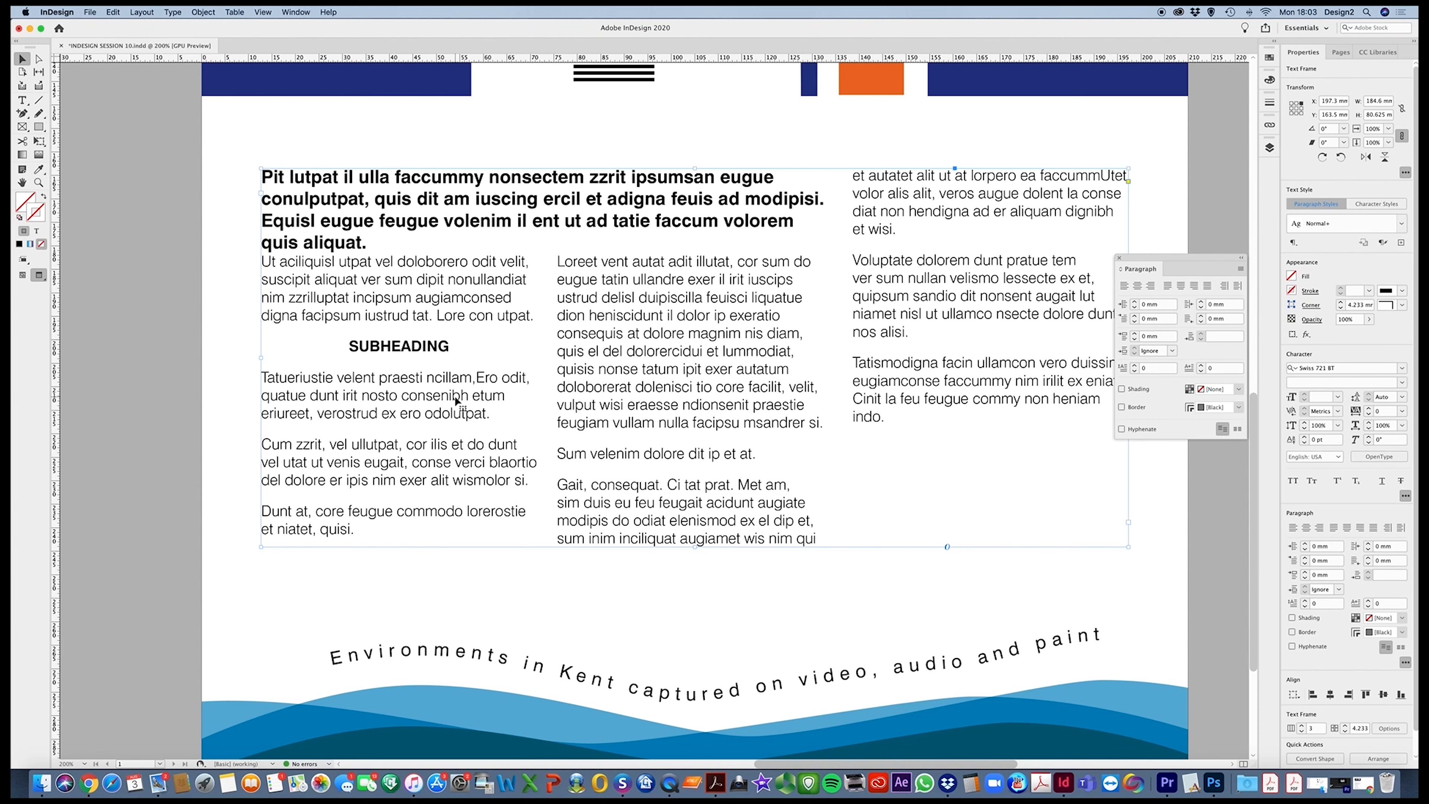
# Set the SUBHEADING paragraph's space before to 3 mm and its space after to 2 mm
pyautogui.doubleClick(450, 352)
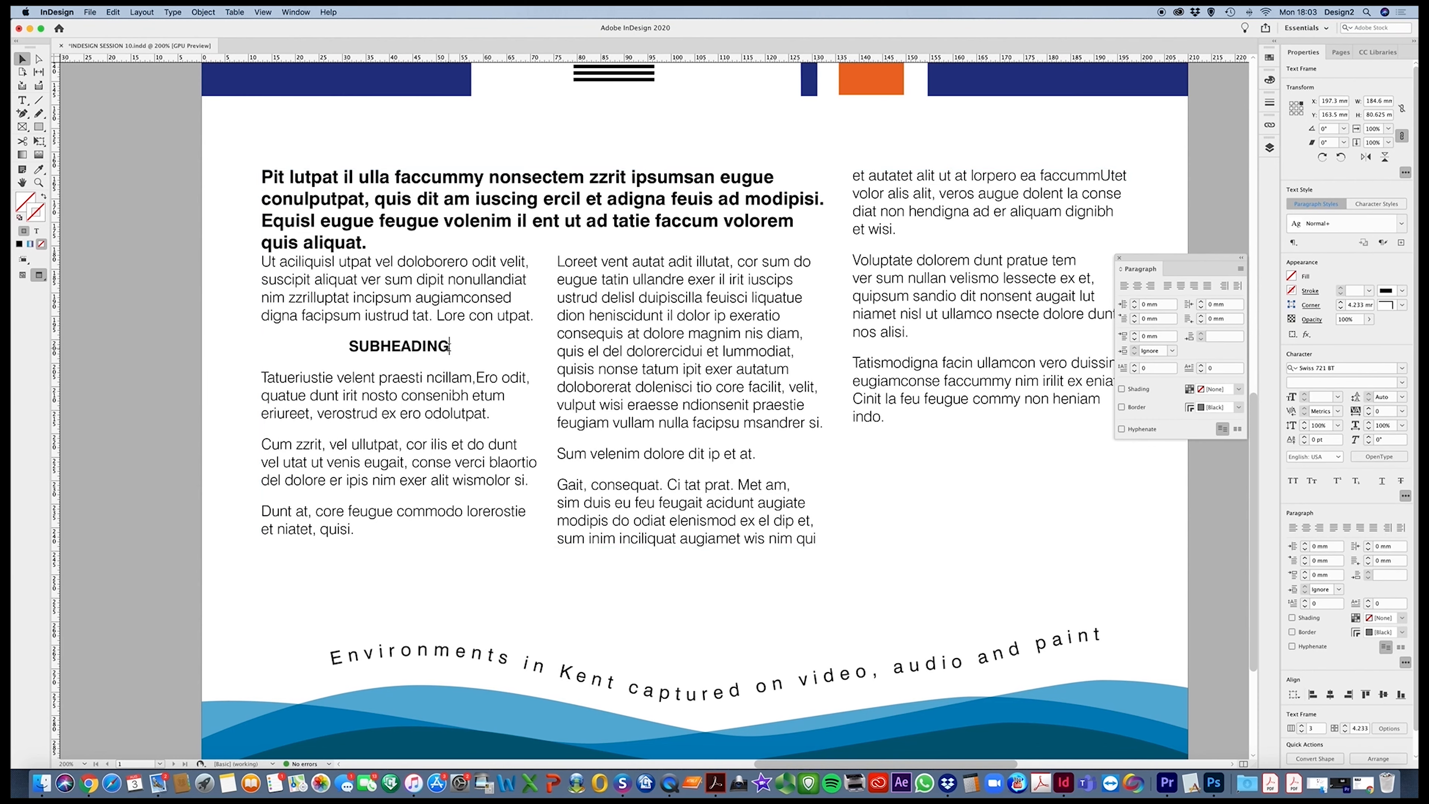
pyautogui.moveTo(450, 351); pyautogui.dragTo(346, 349)
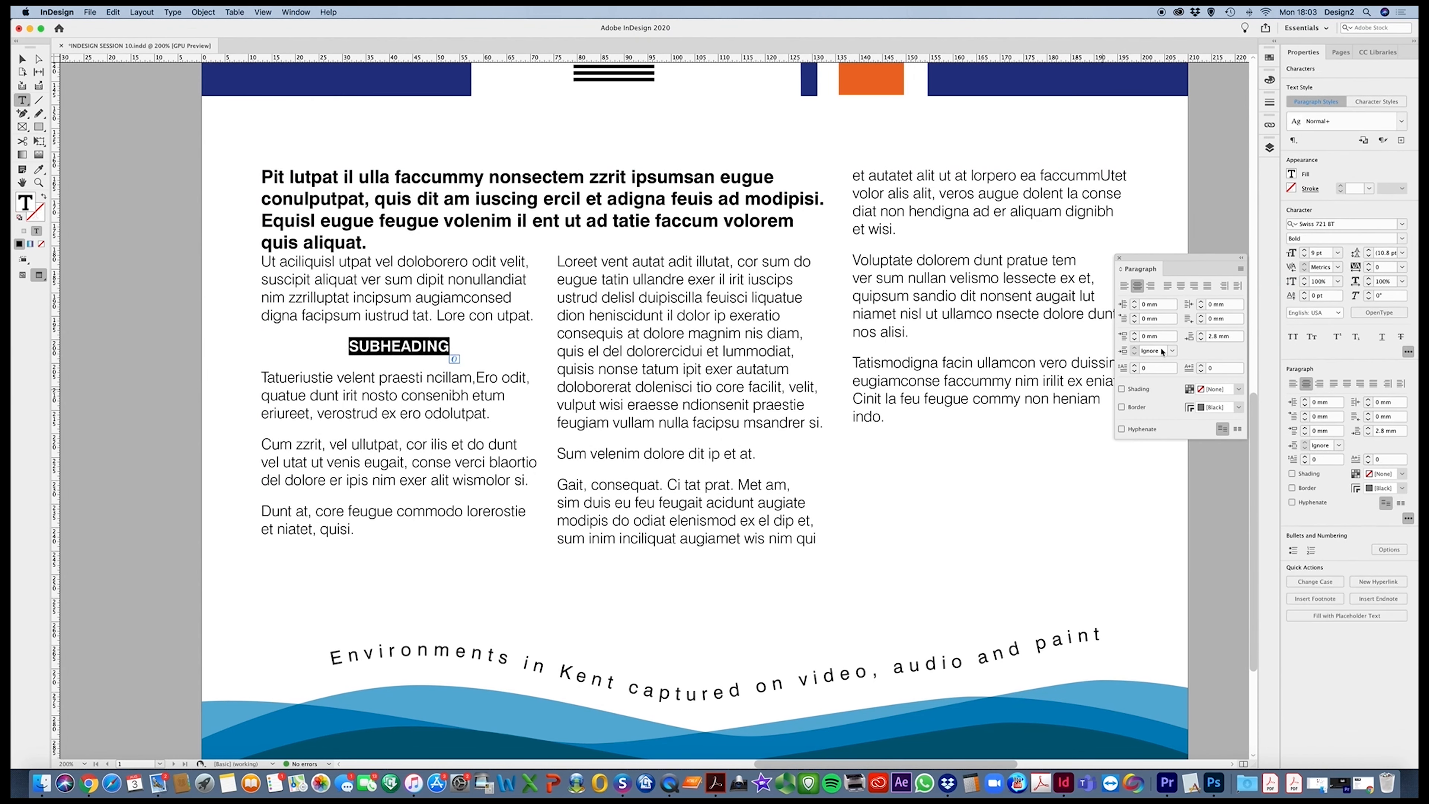
pyautogui.moveTo(1187, 259); pyautogui.dragTo(886, 372)
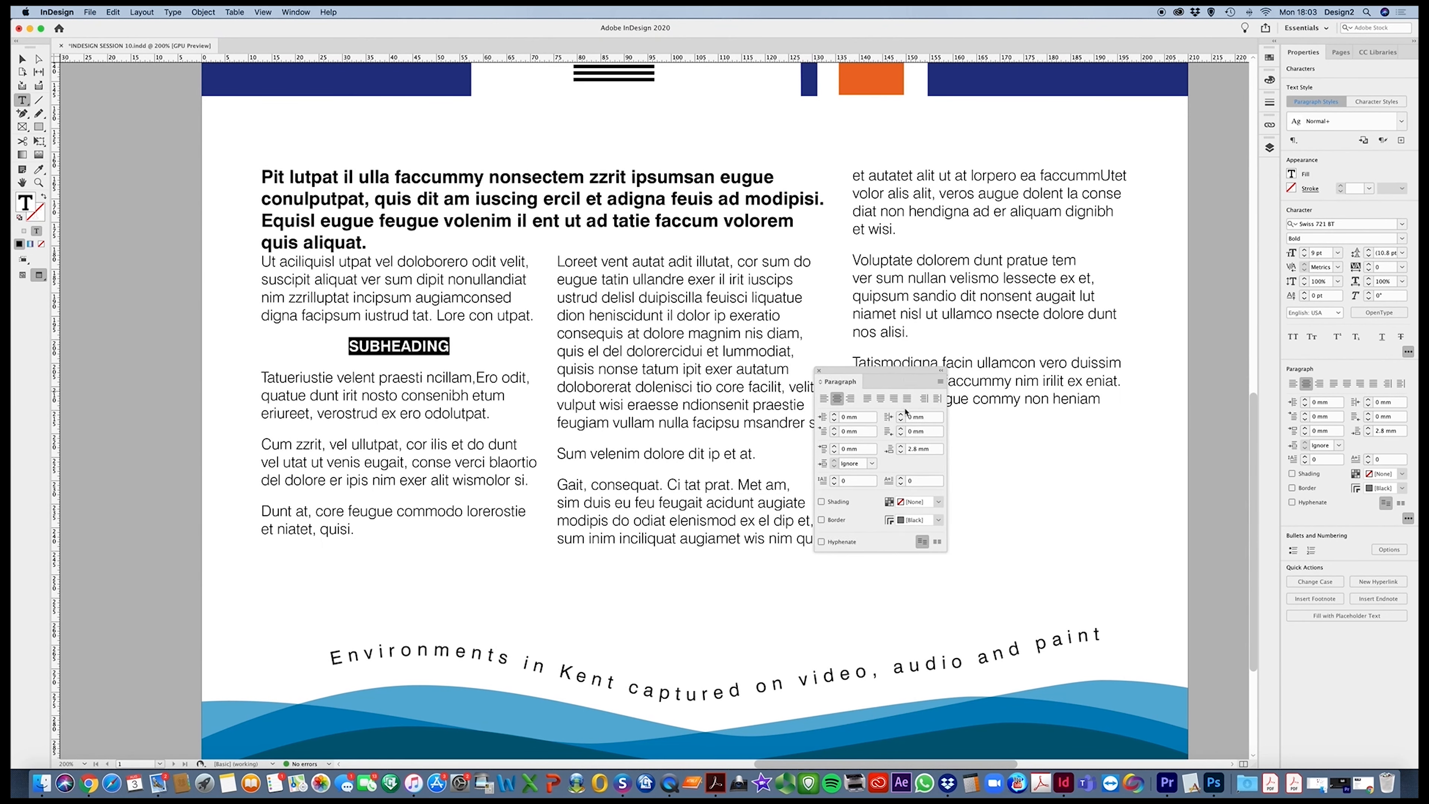
pyautogui.click(835, 446)
pyautogui.click(835, 446)
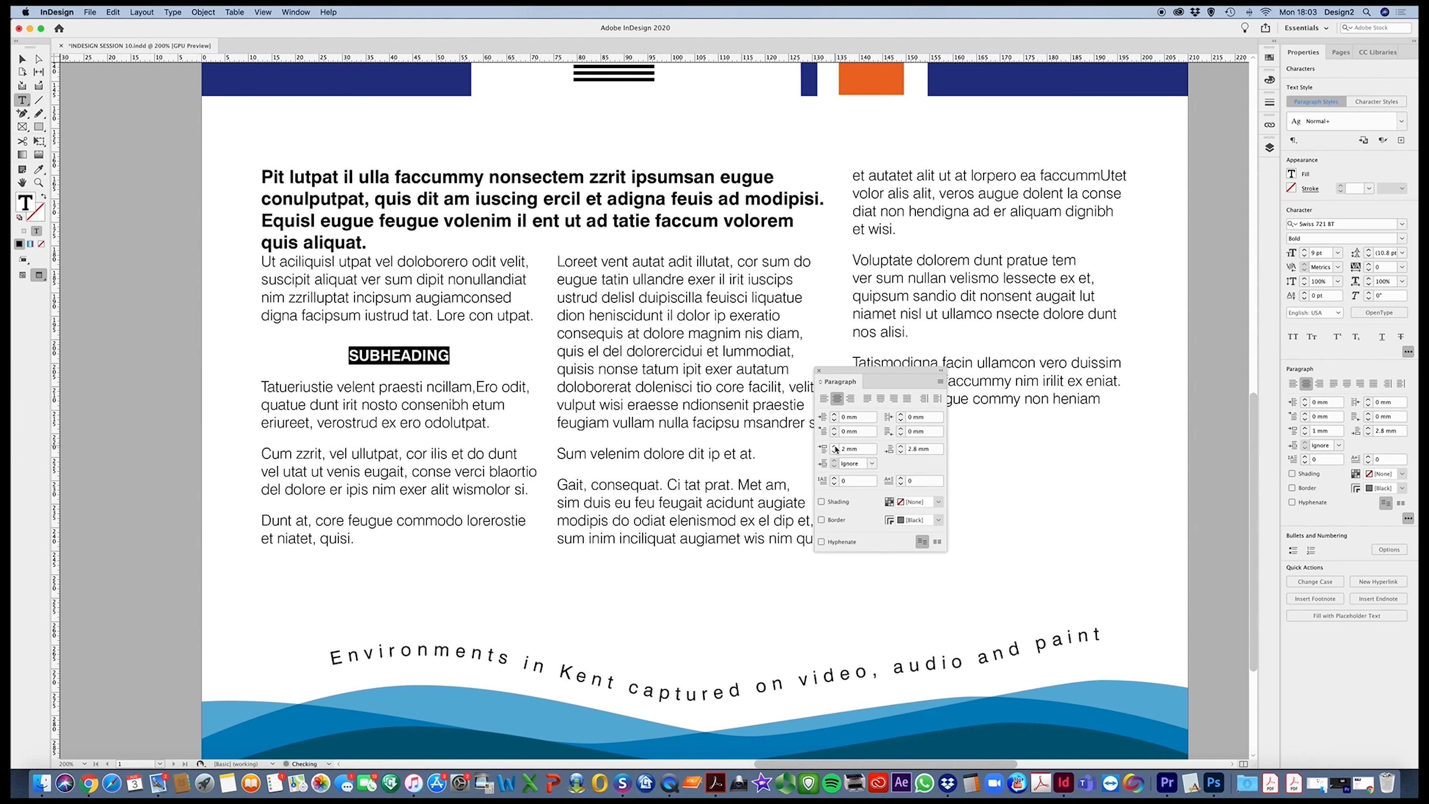
pyautogui.click(902, 453)
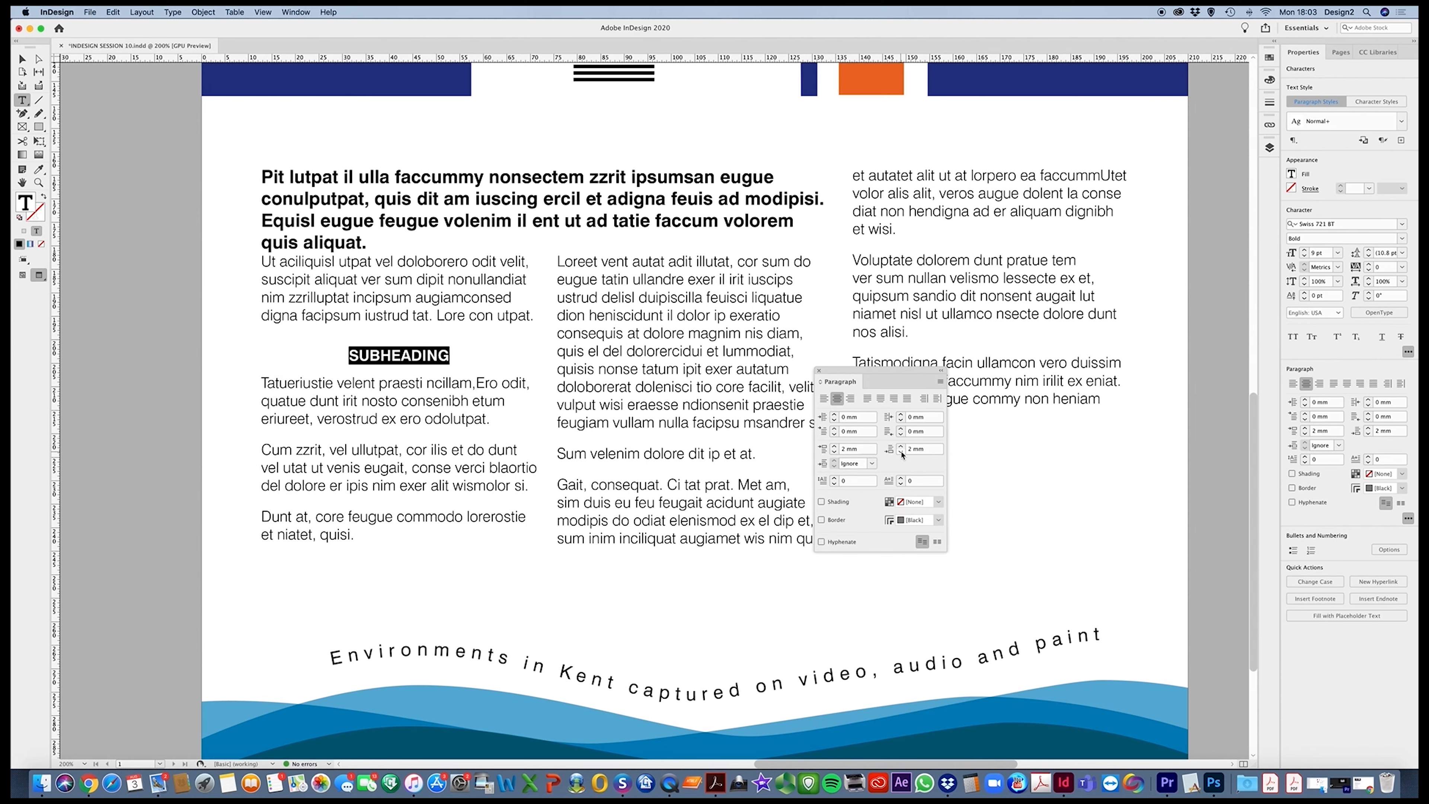
pyautogui.click(835, 446)
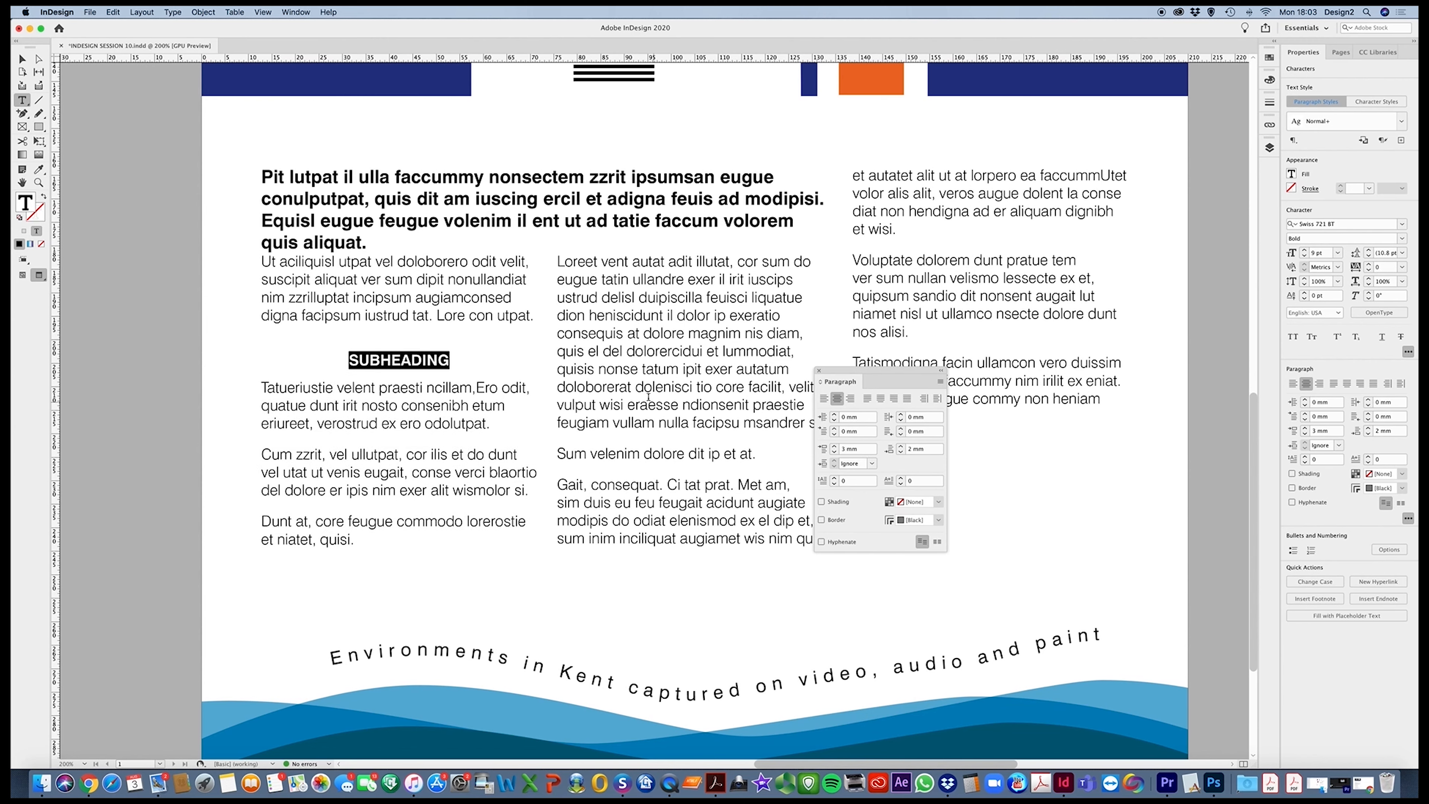
# Deselect the text frame and return from preview to the normal display with guides and hidden characters
pyautogui.click(22, 59)
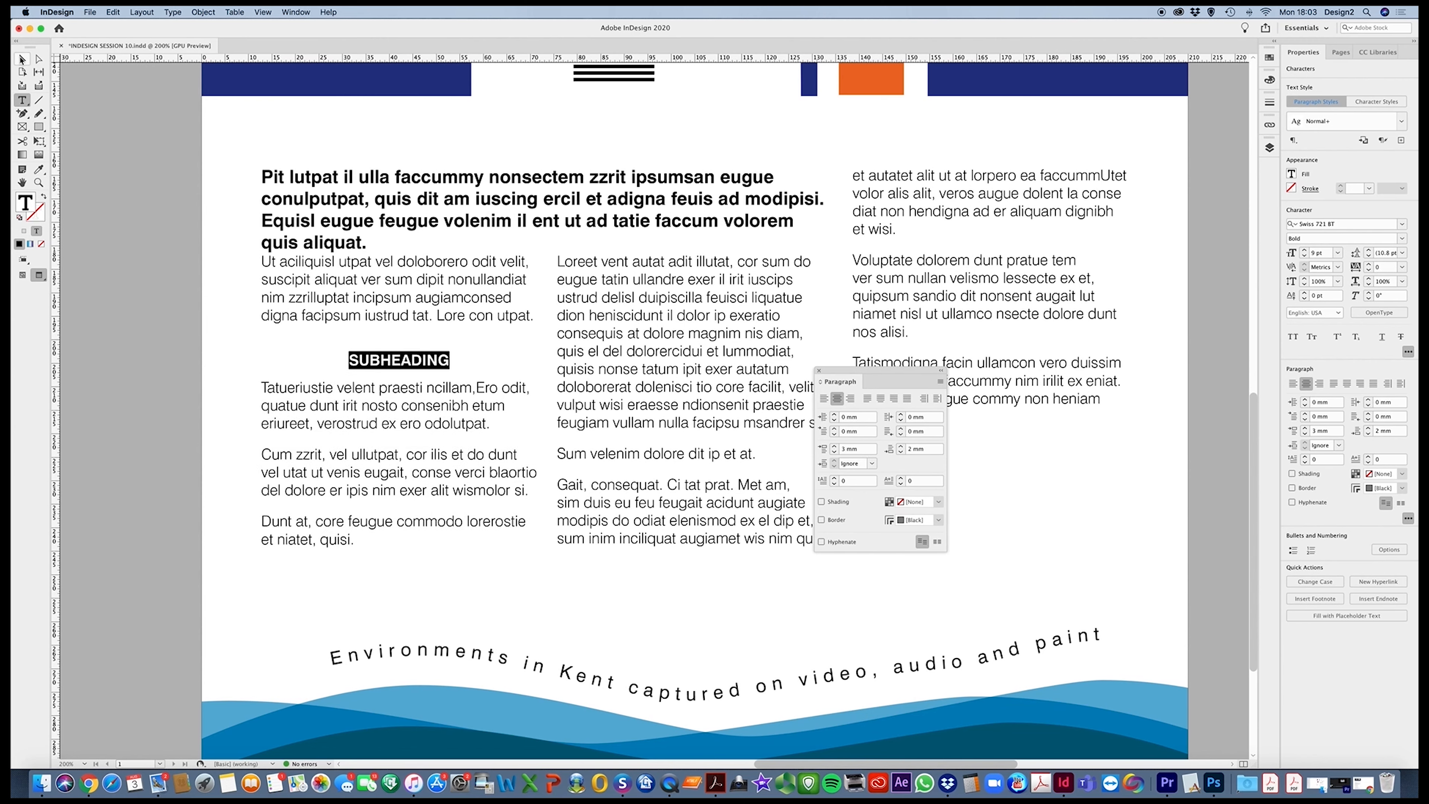
pyautogui.click(226, 363)
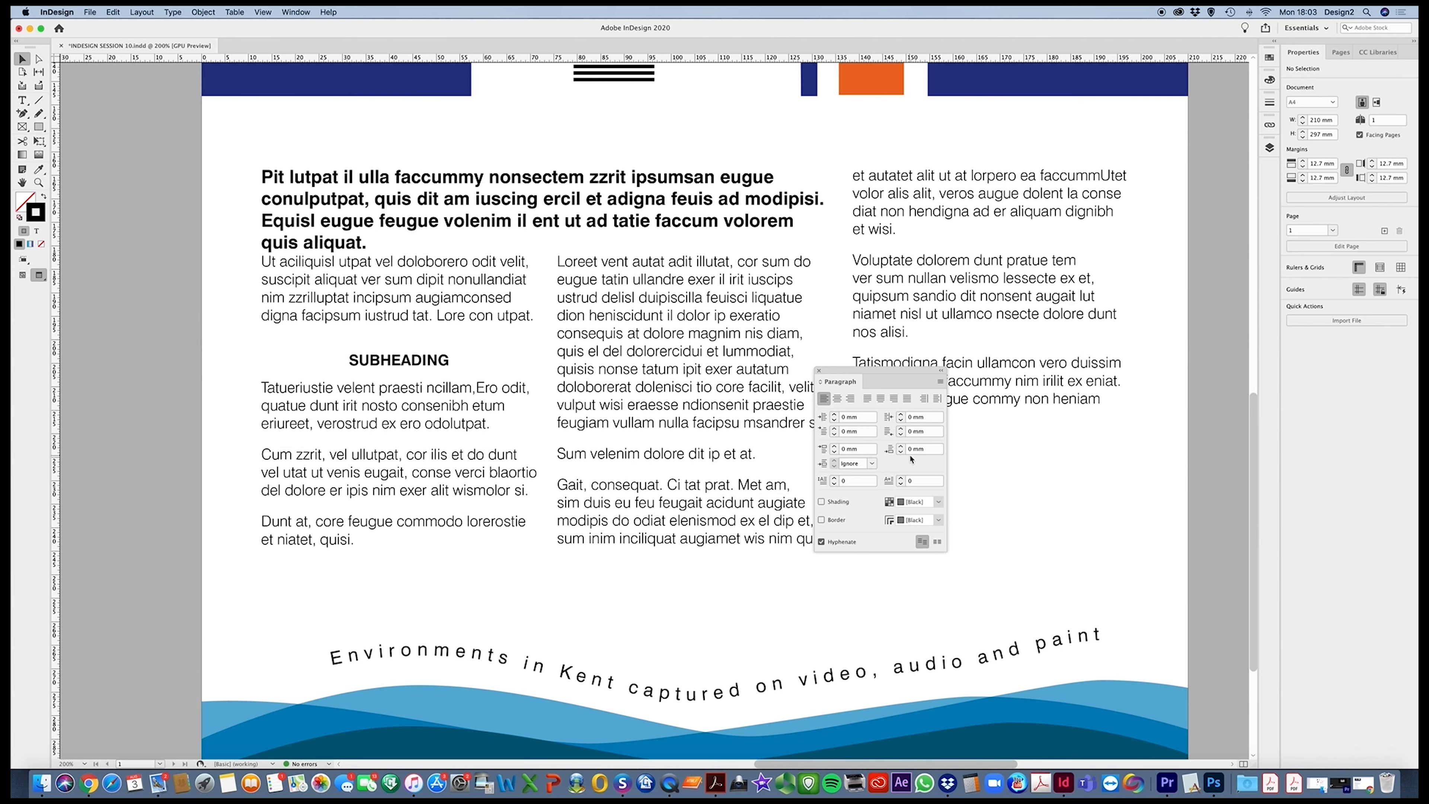
pyautogui.press('w')
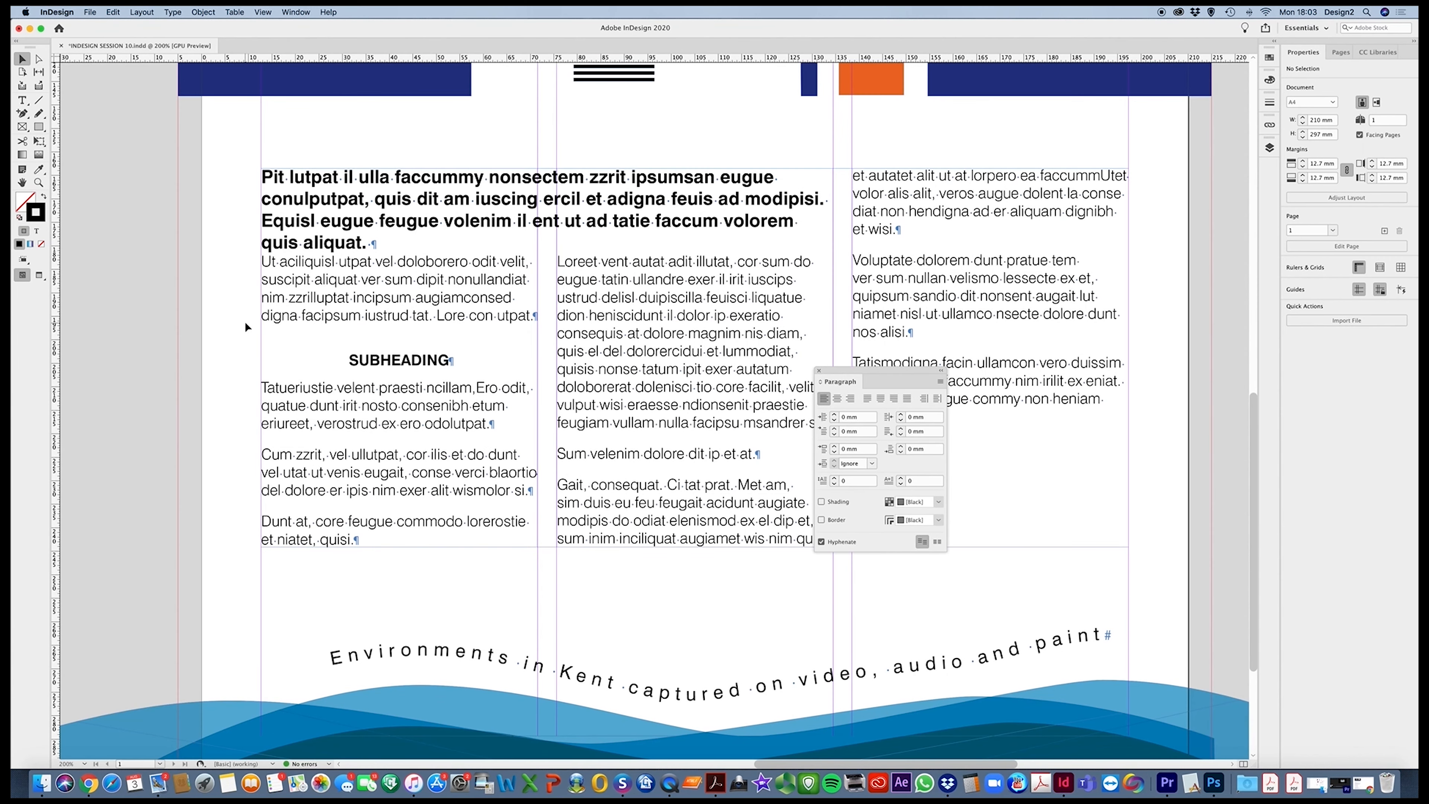